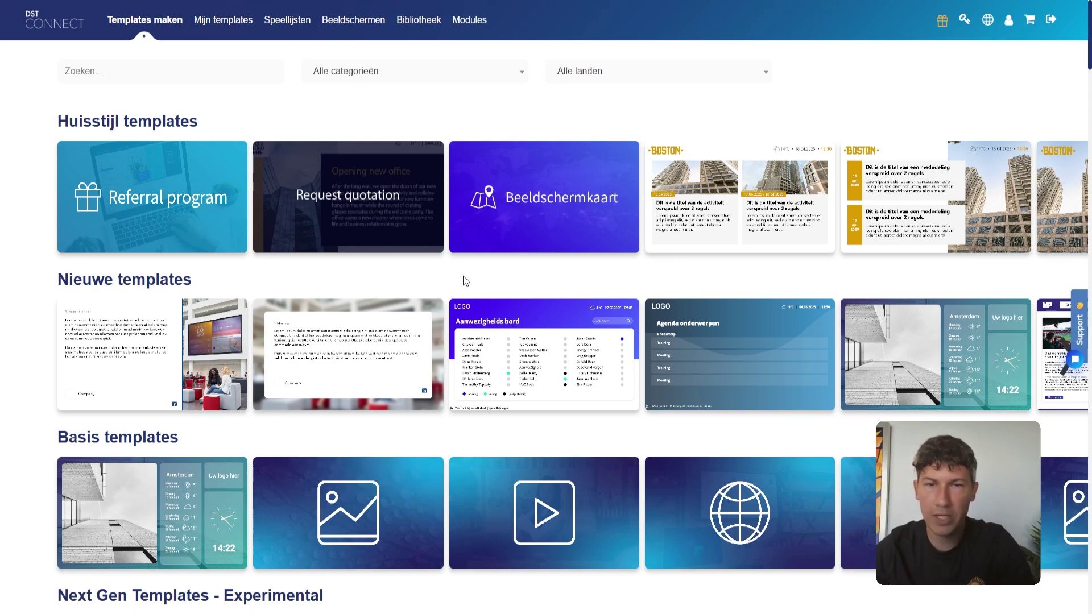
Switch the display language of the platform to English.
scroll(468, 271, down, 5)
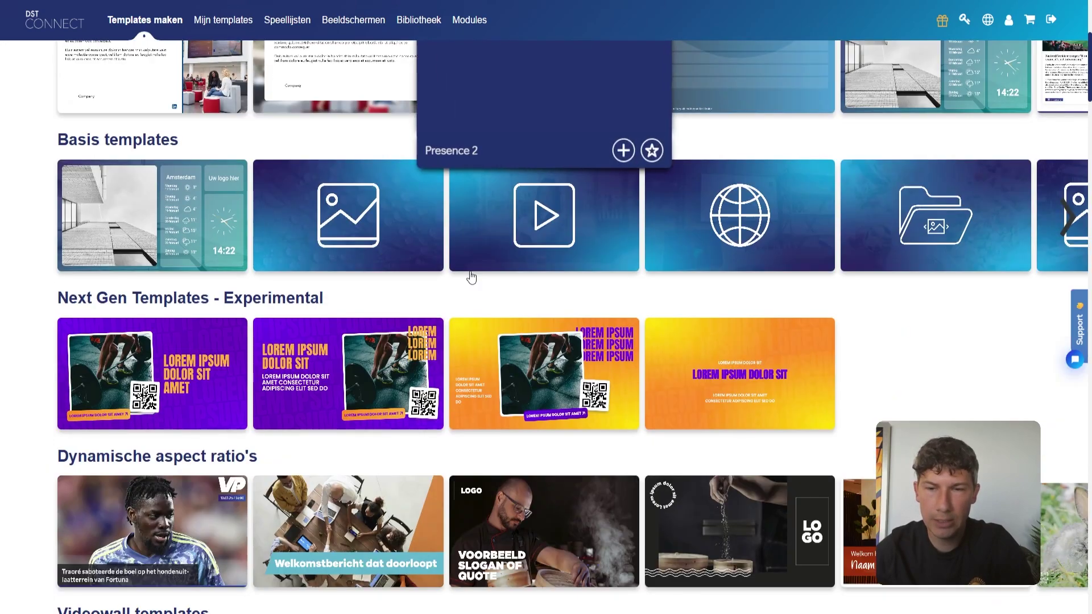
scroll(471, 277, down, 5)
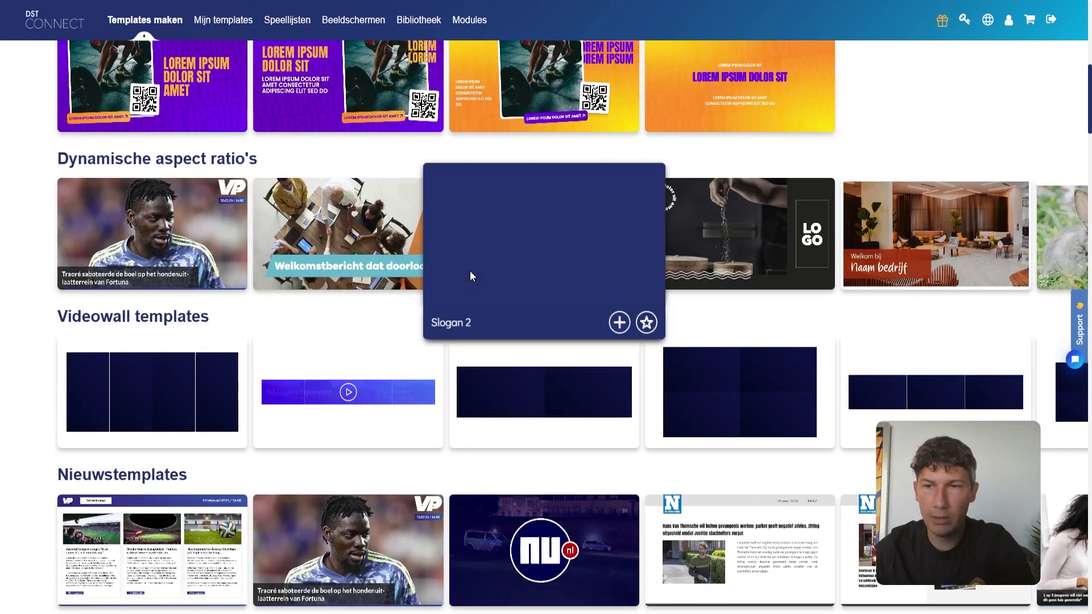
scroll(470, 277, down, 4)
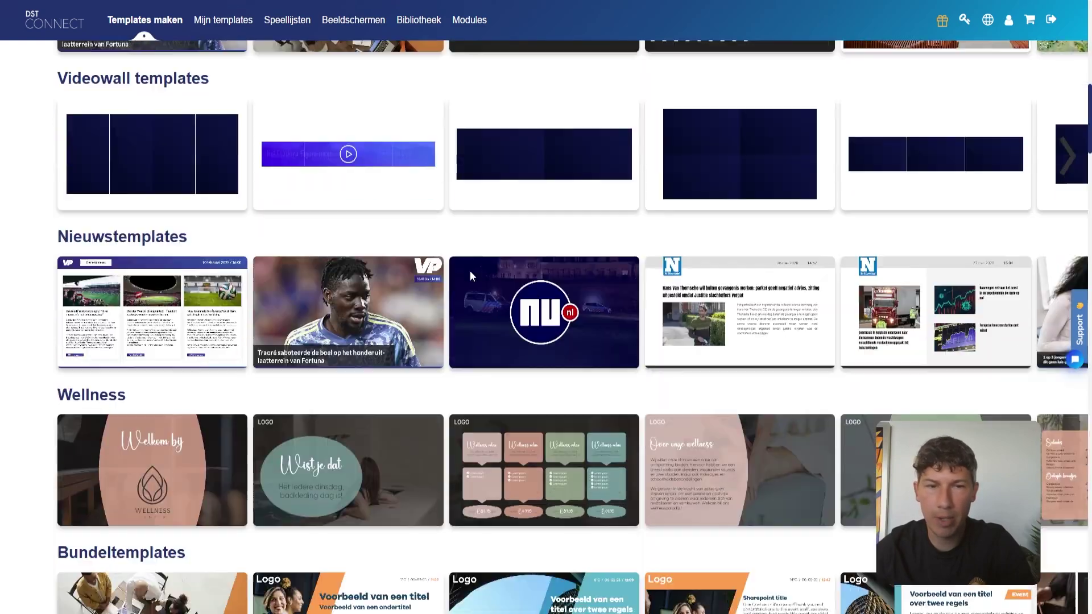
scroll(471, 268, up, 14)
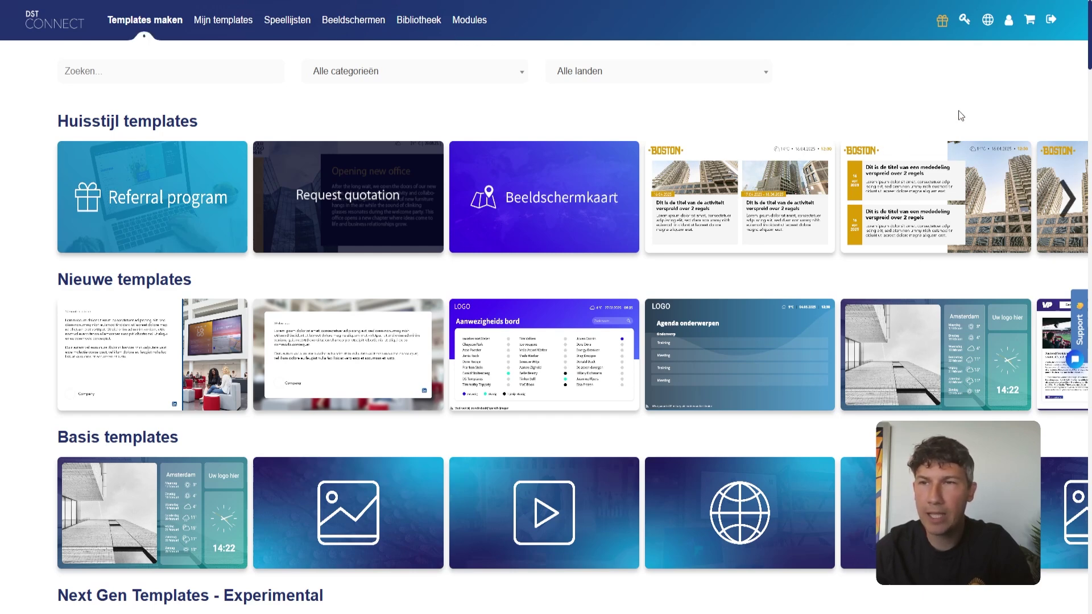
mouse_move(1012, 37)
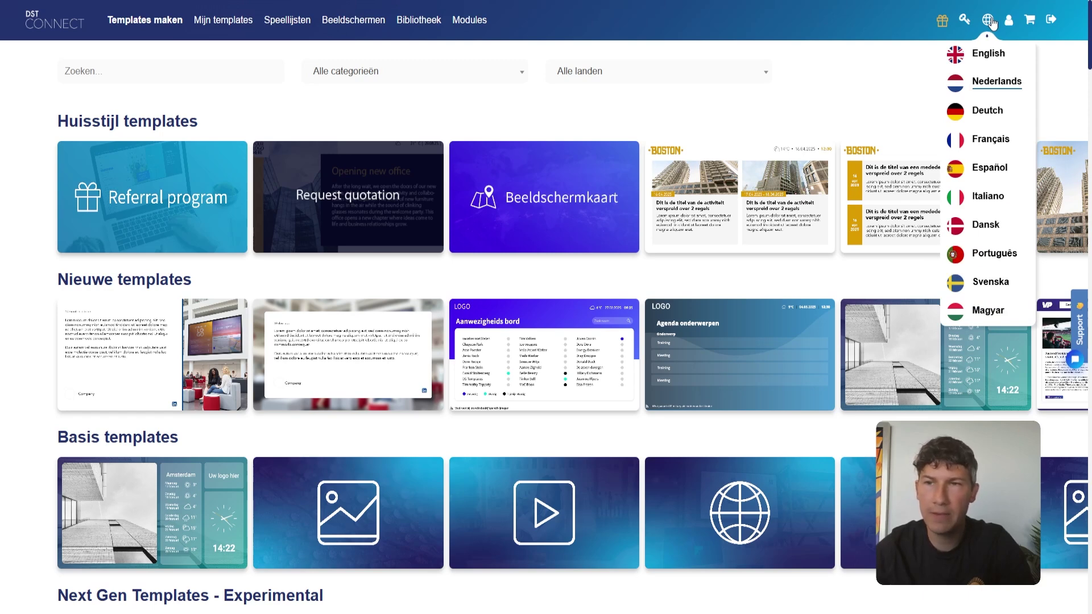
click(995, 55)
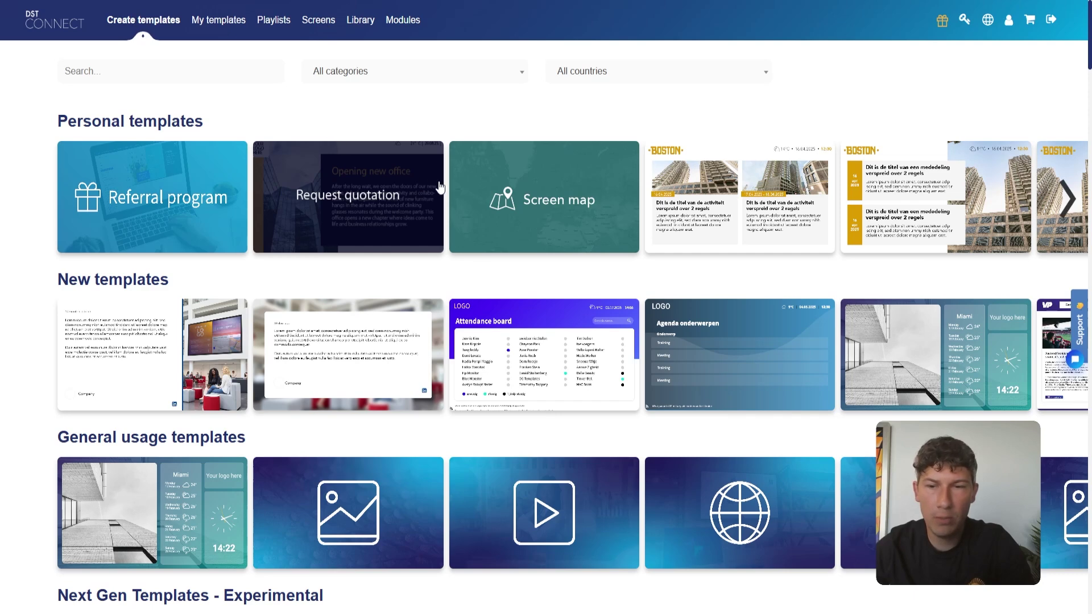
Preview the templates in the Personal templates and New templates categories and return to the Personal templates heading.
mouse_move(452, 182)
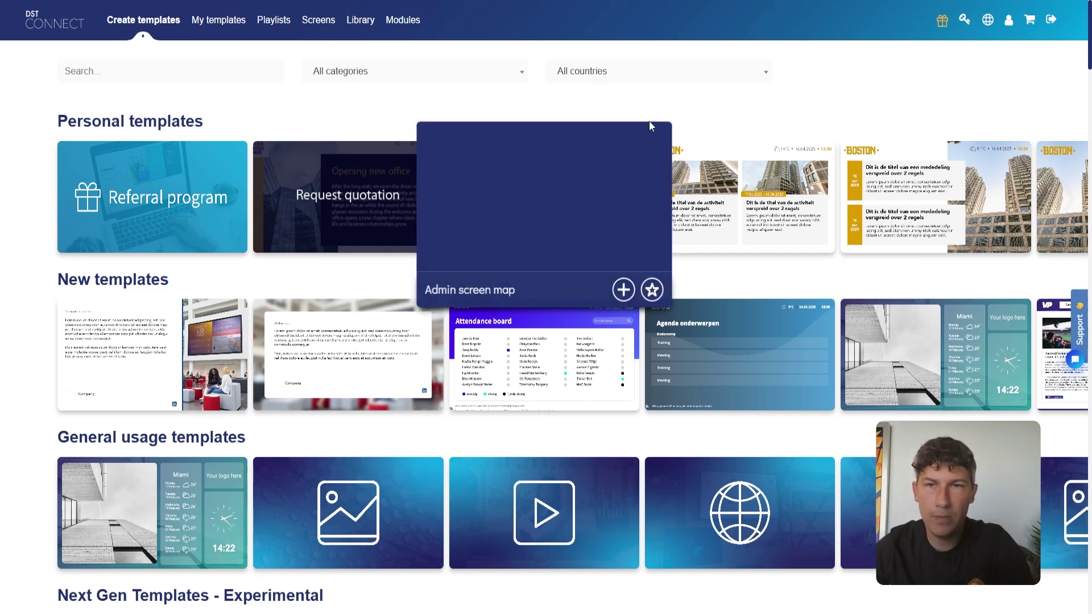
scroll(686, 121, down, 1)
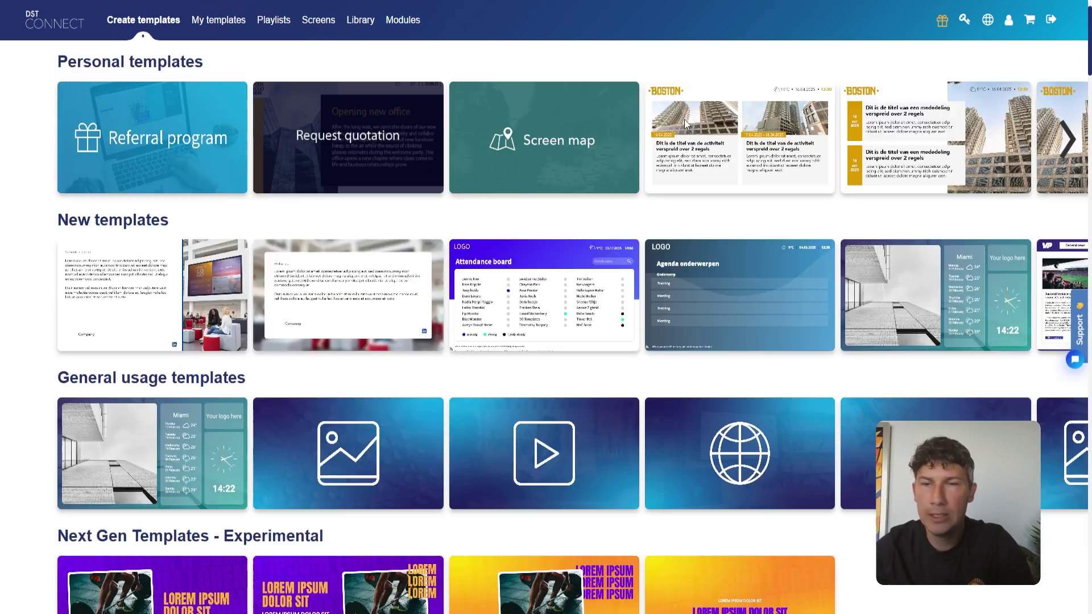
mouse_move(678, 134)
scroll(679, 139, down, 1)
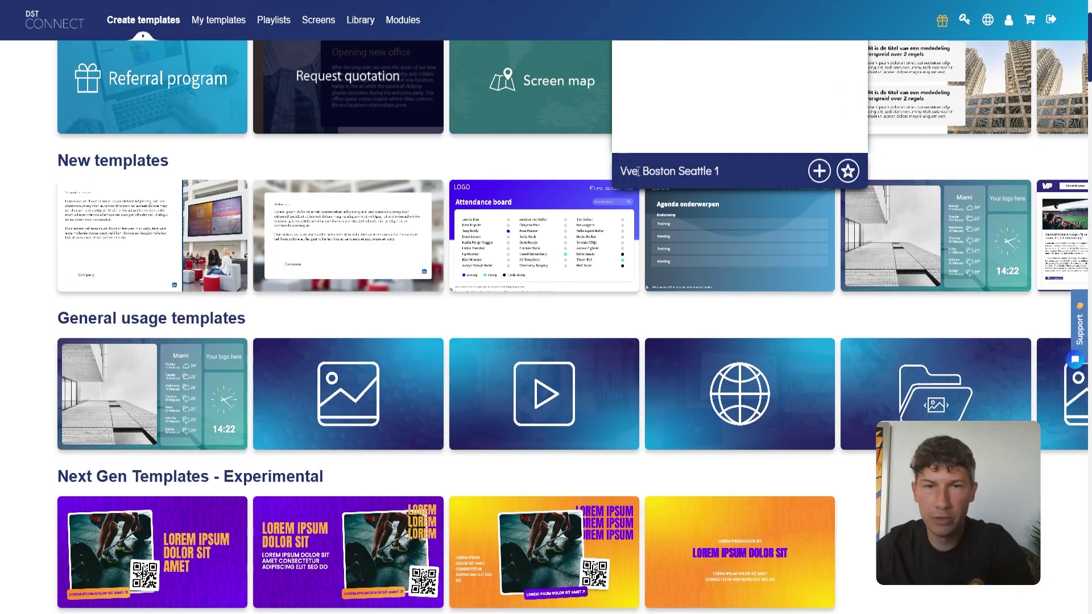
scroll(589, 215, down, 1)
mouse_move(589, 215)
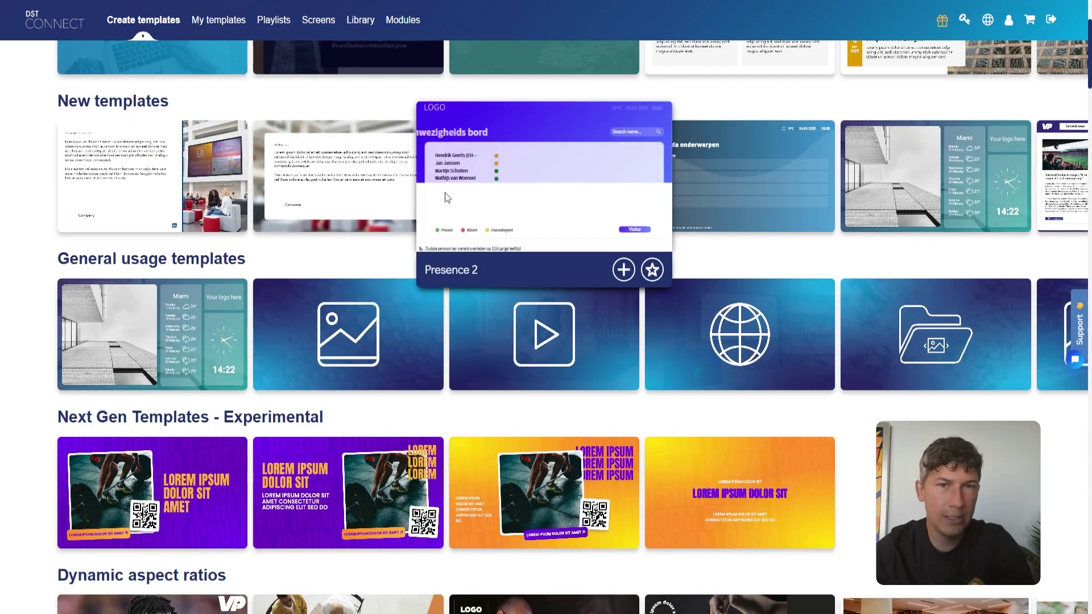
mouse_move(346, 192)
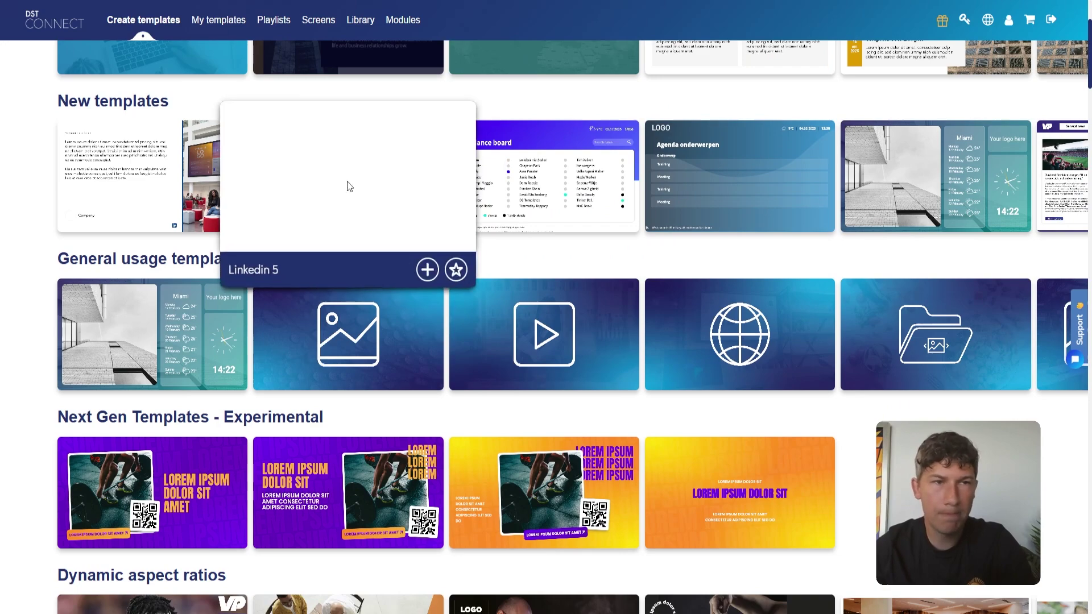
scroll(350, 187, up, 3)
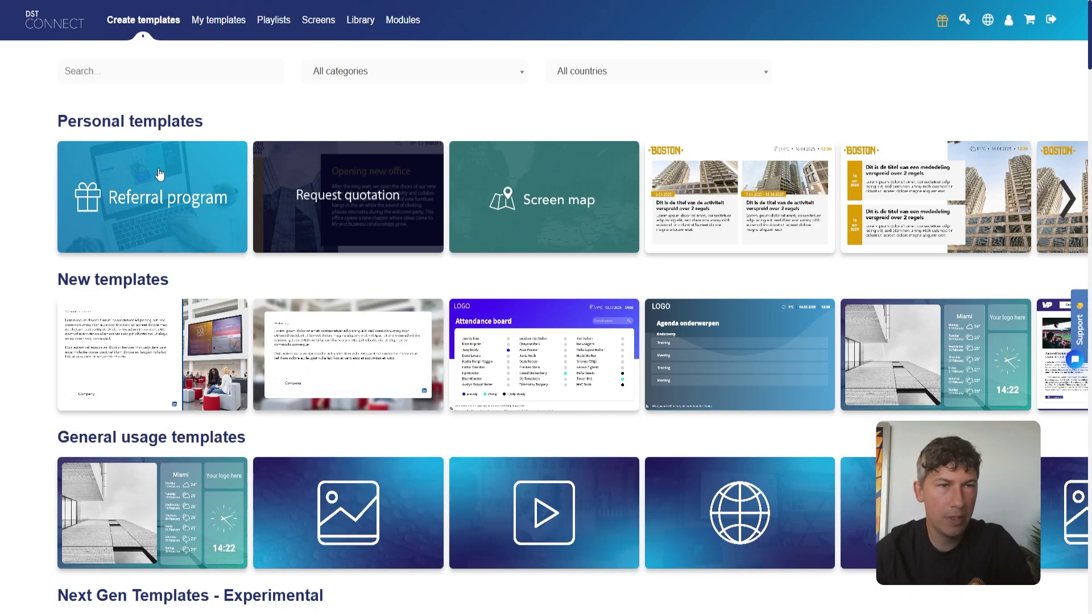
drag(61, 120, 202, 122)
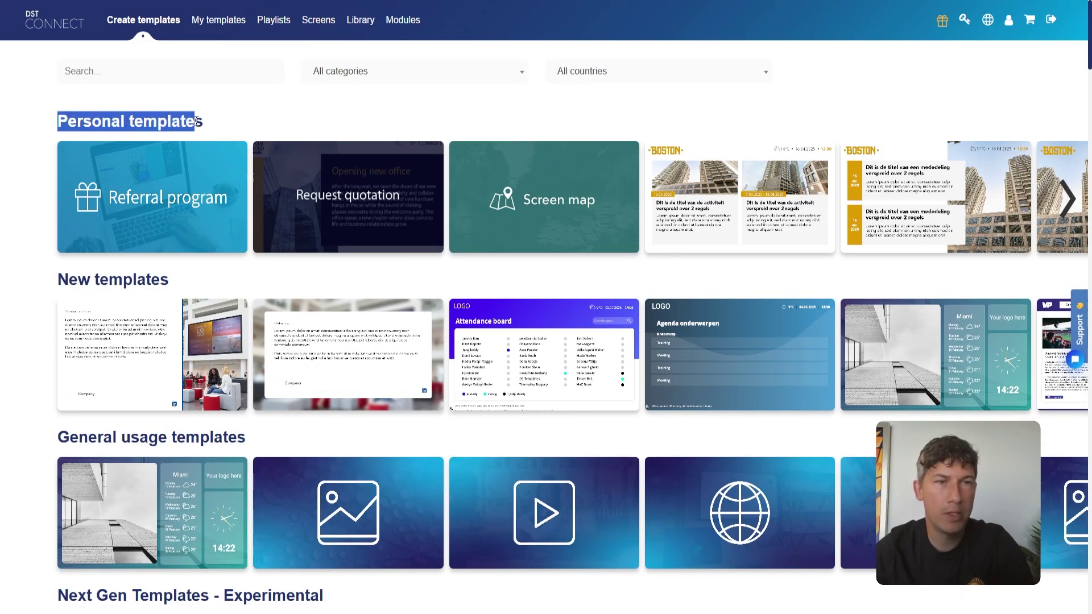
click(211, 125)
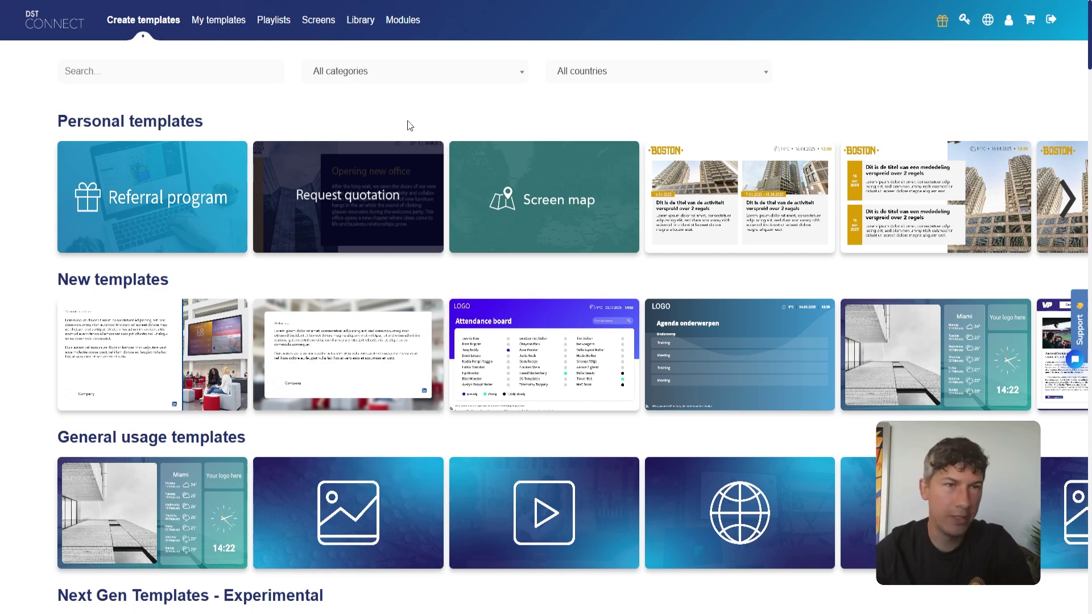
Look through the template categories from New templates and General usage templates down to Video wall templates and News templates.
scroll(410, 125, down, 2)
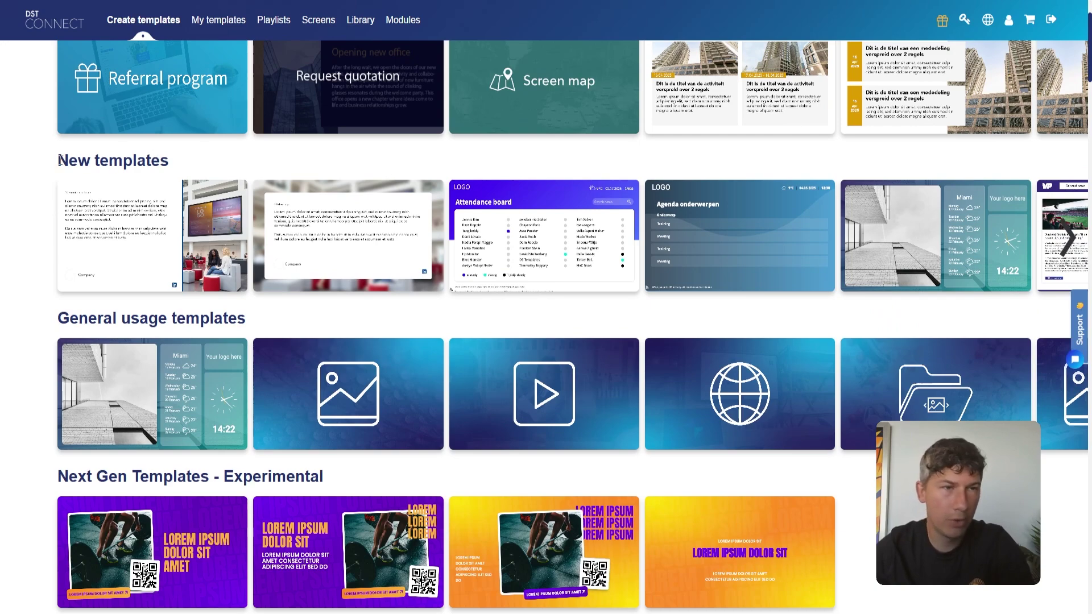
drag(58, 160, 146, 161)
scroll(146, 161, down, 2)
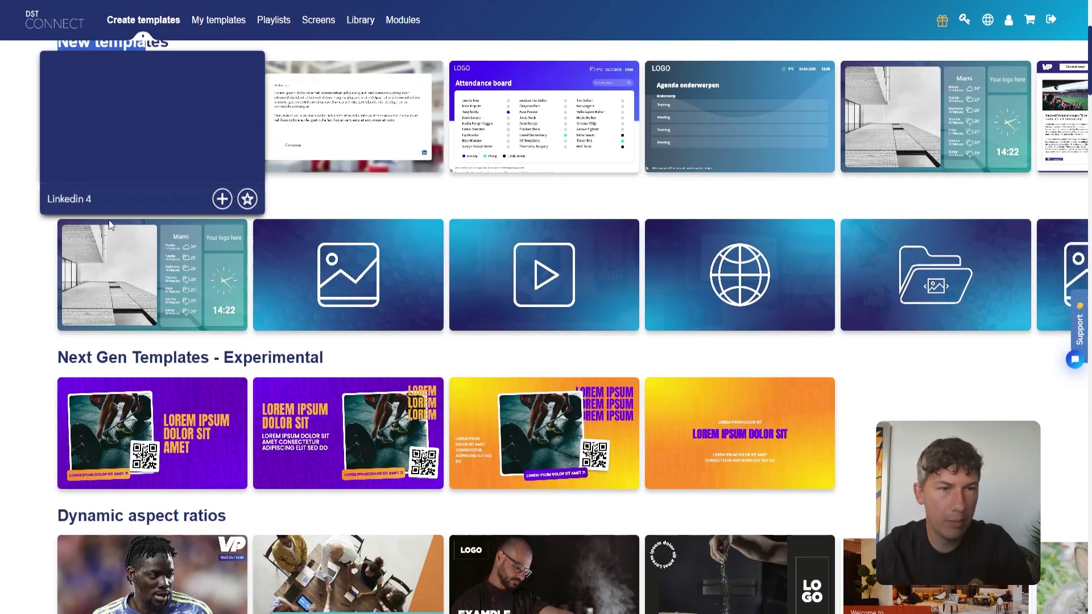
drag(58, 199, 207, 197)
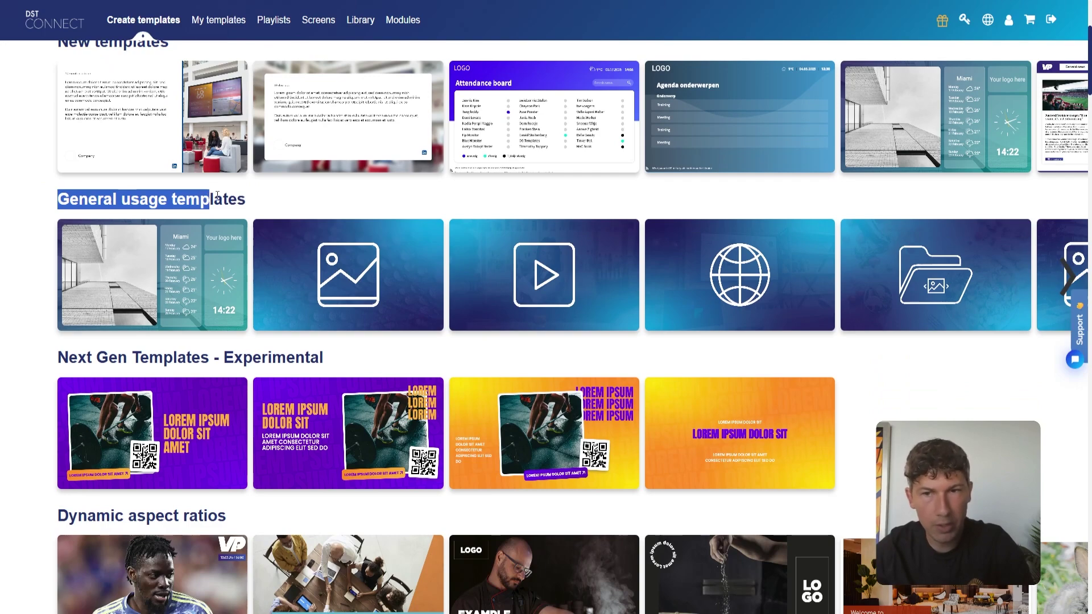
scroll(210, 200, down, 4)
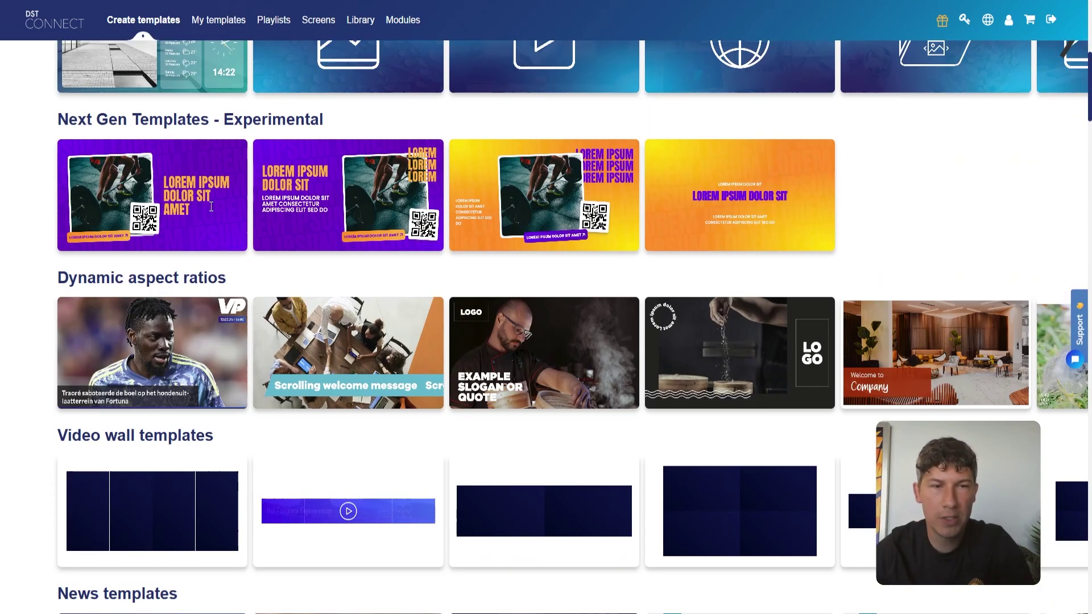
scroll(239, 222, down, 2)
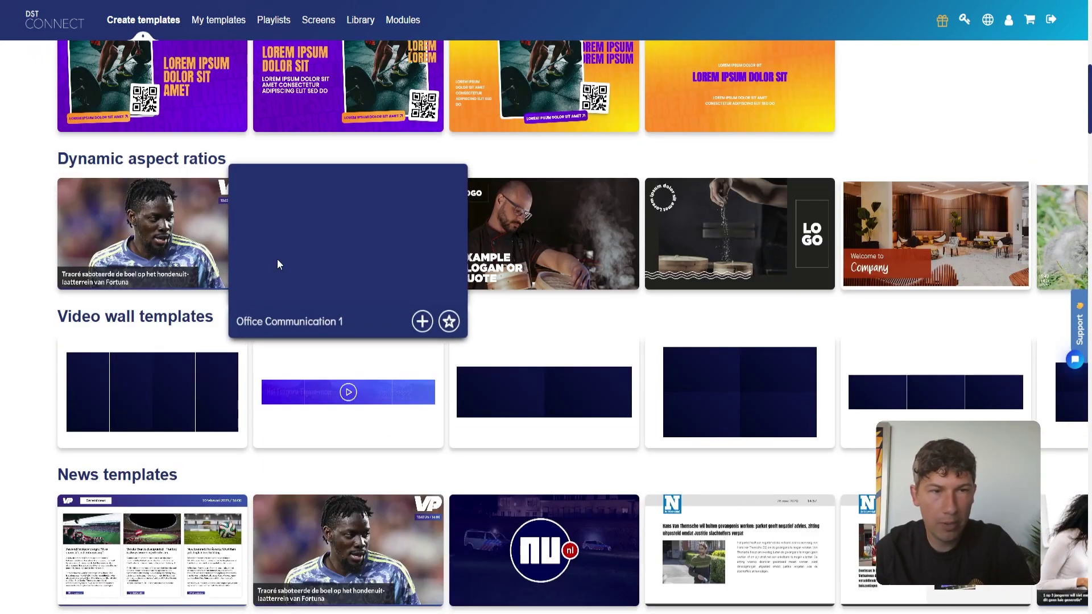
scroll(278, 256, down, 1)
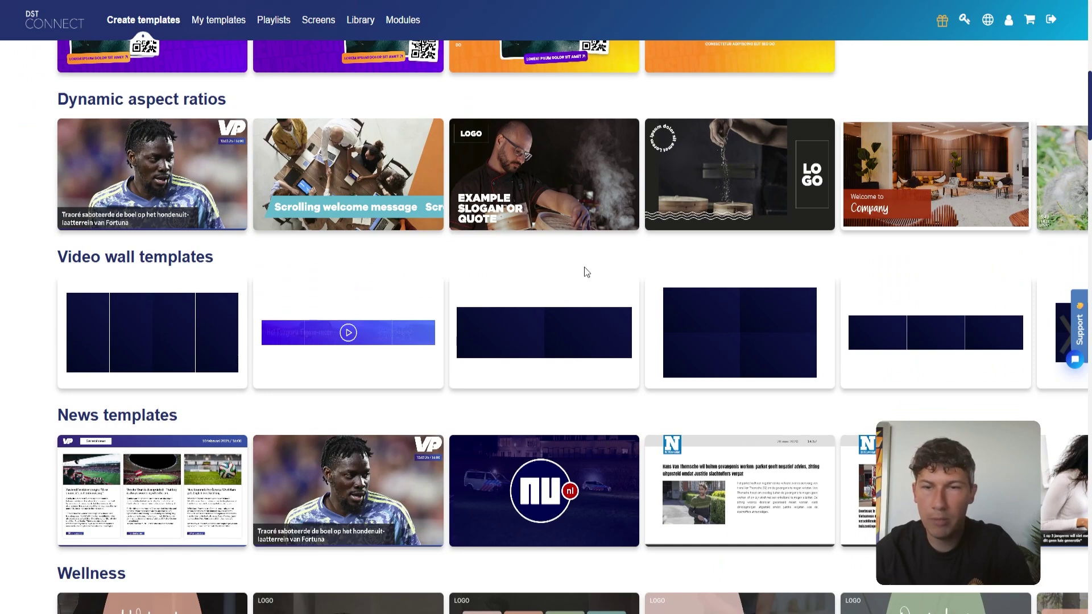
scroll(589, 272, down, 2)
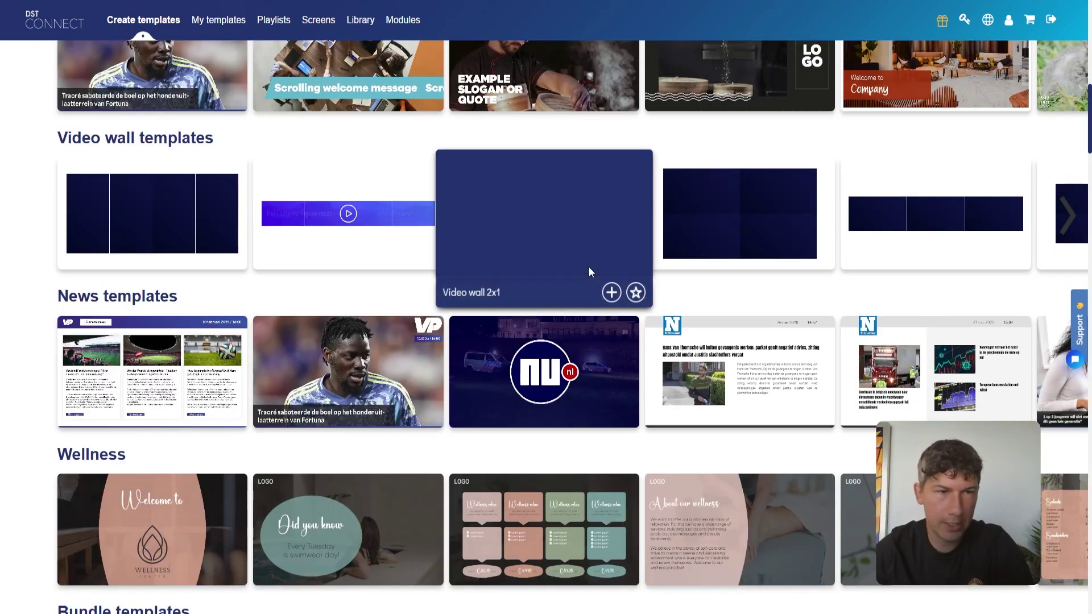
scroll(589, 272, down, 1)
drag(169, 238, 78, 242)
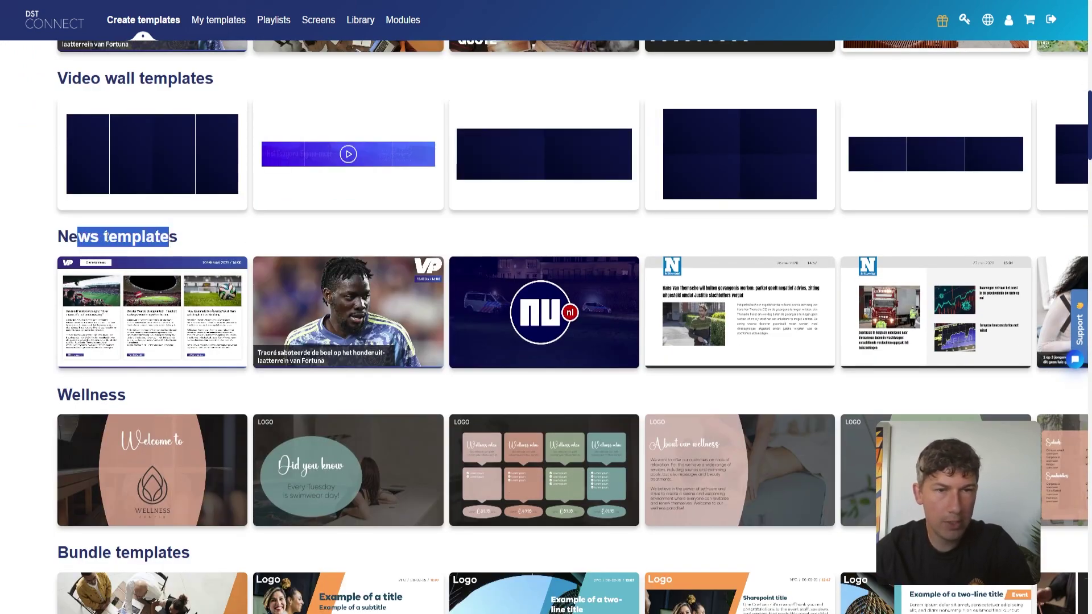
Examine the themed template categories from Wellness, Meetings and Weather down to Events, Waiting room and Warnings and calamities.
scroll(338, 277, down, 5)
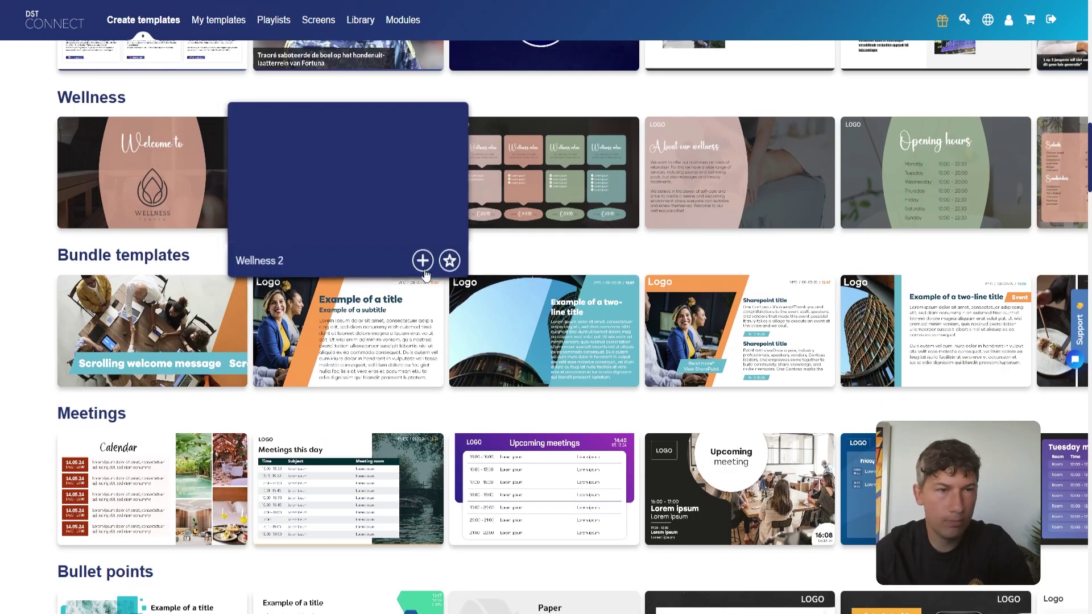
scroll(156, 263, down, 3)
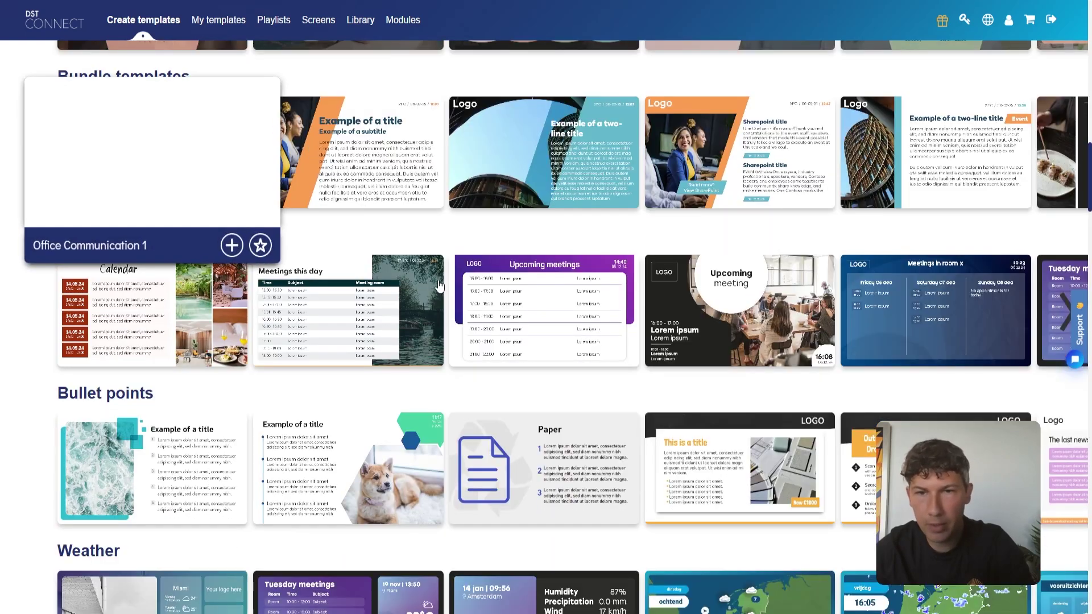
scroll(445, 285, down, 1)
scroll(444, 281, down, 4)
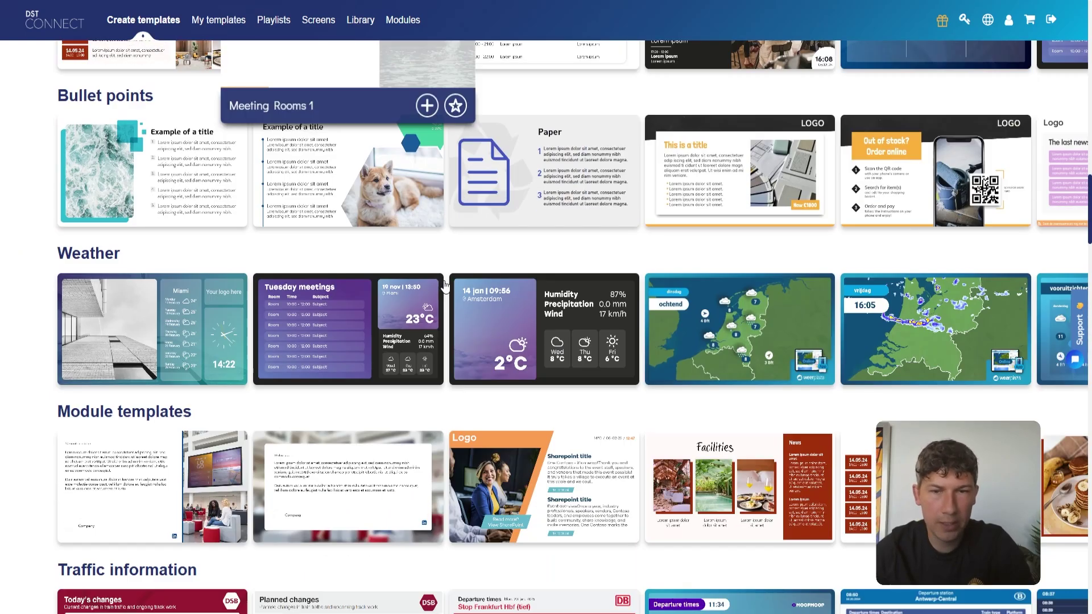
scroll(141, 260, down, 3)
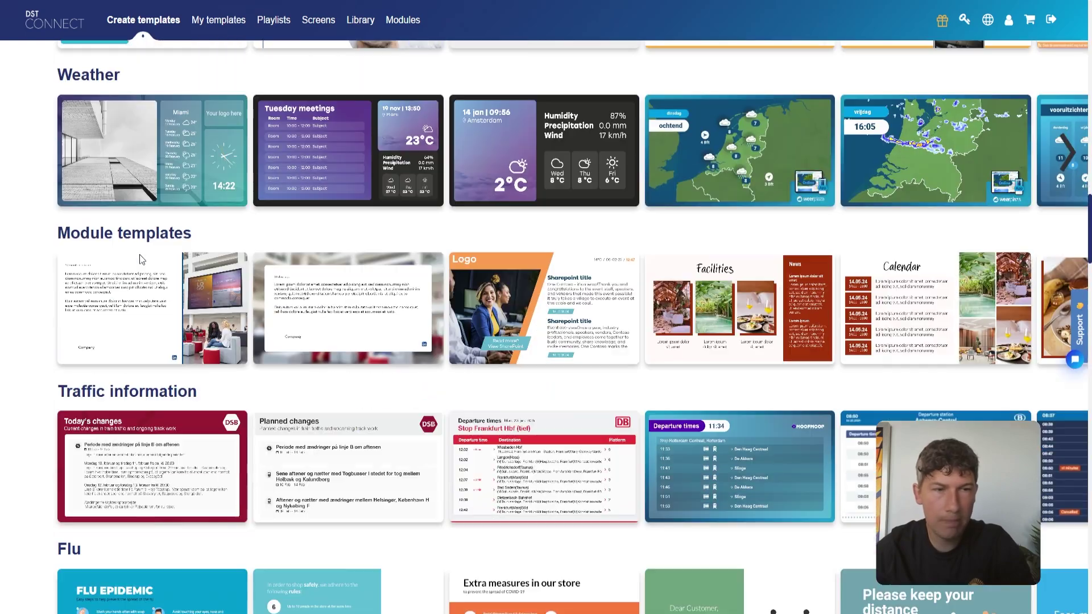
scroll(141, 260, down, 2)
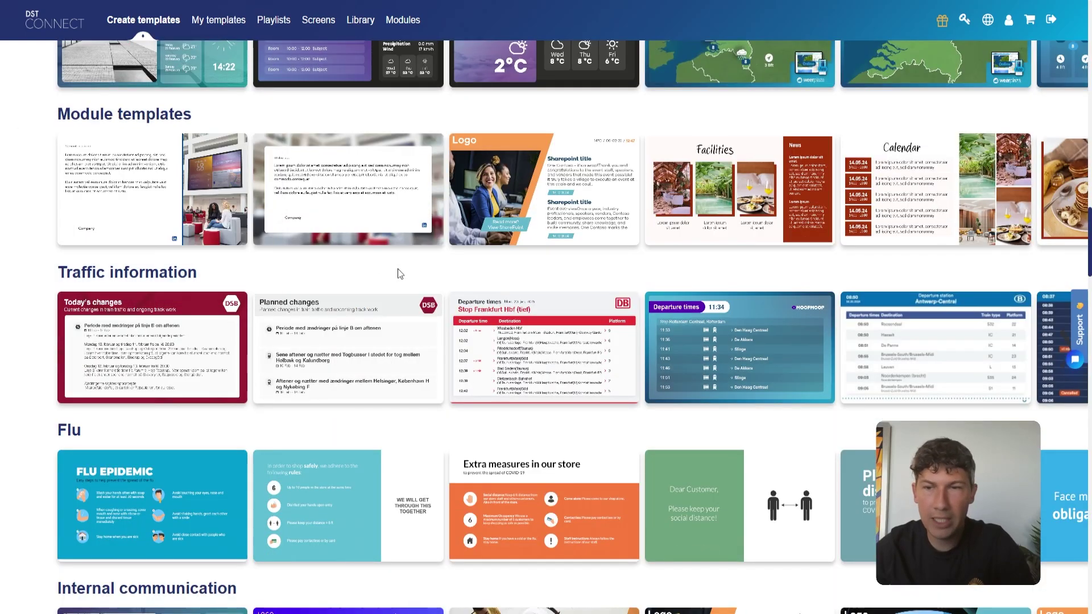
scroll(398, 267, down, 3)
scroll(397, 267, down, 5)
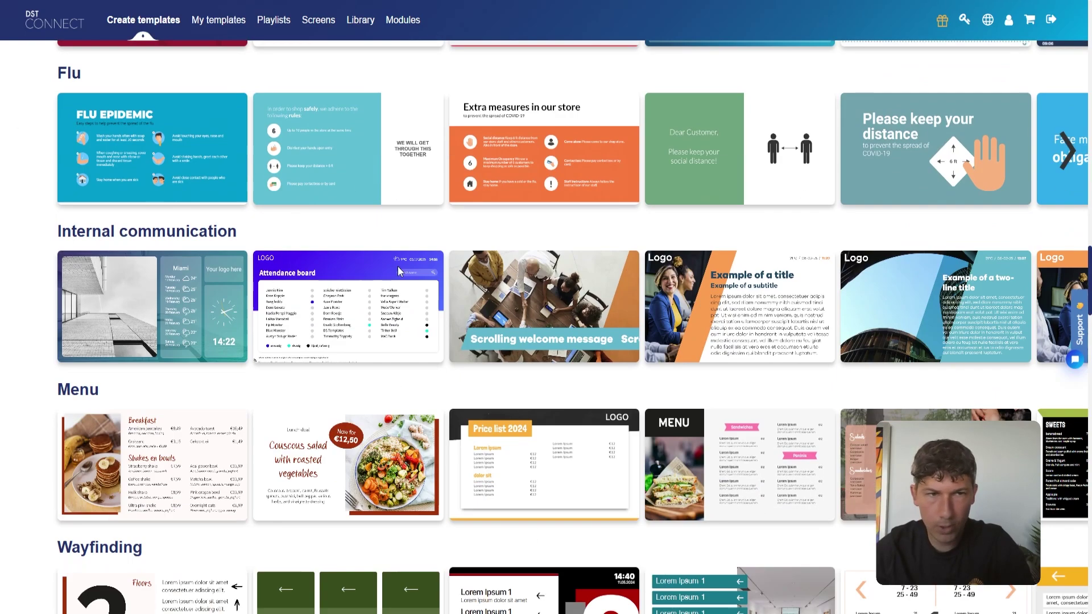
scroll(399, 274, down, 3)
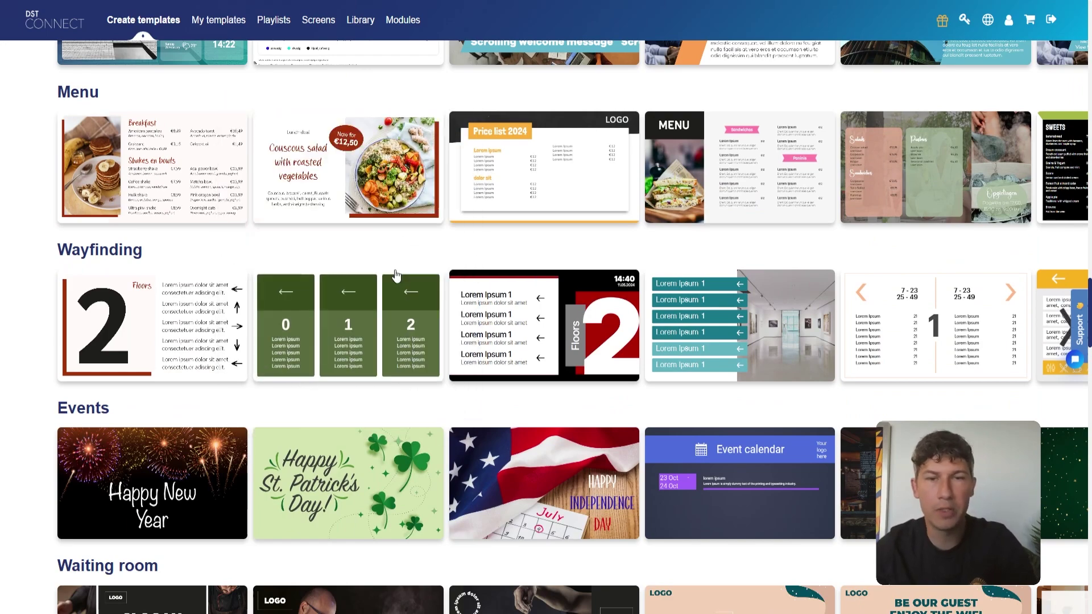
scroll(405, 281, down, 6)
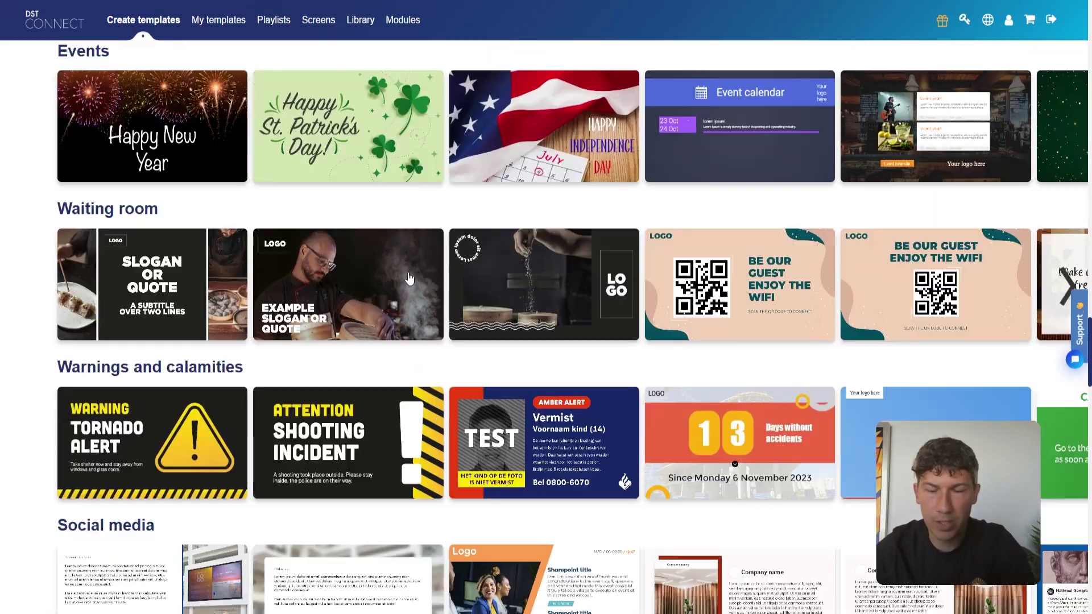
Return to the Personal templates category at the start of the template overview.
scroll(414, 265, up, 7)
scroll(413, 265, up, 18)
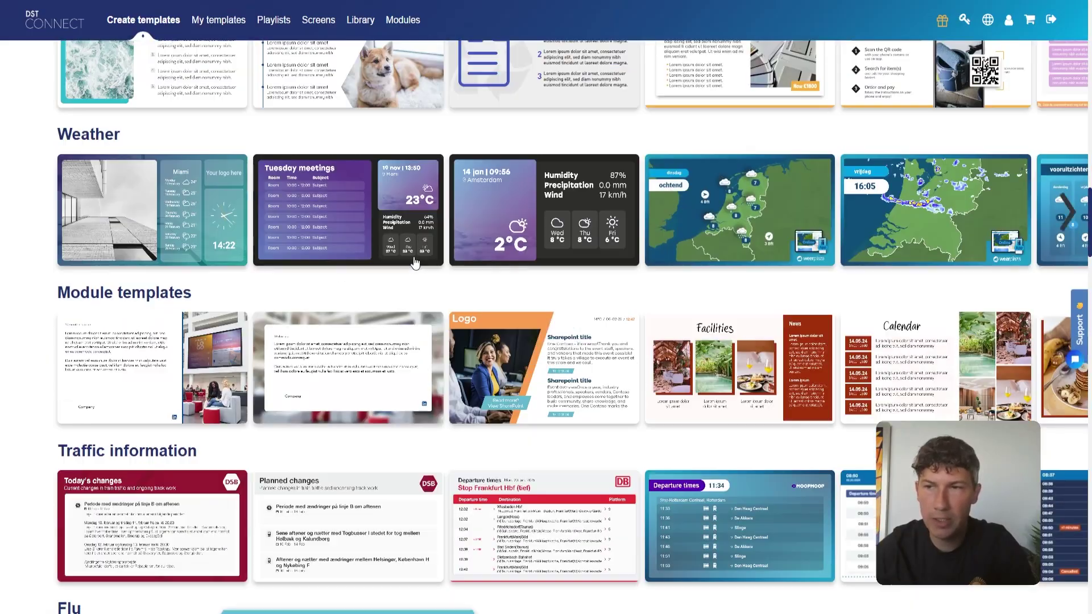
scroll(413, 260, up, 12)
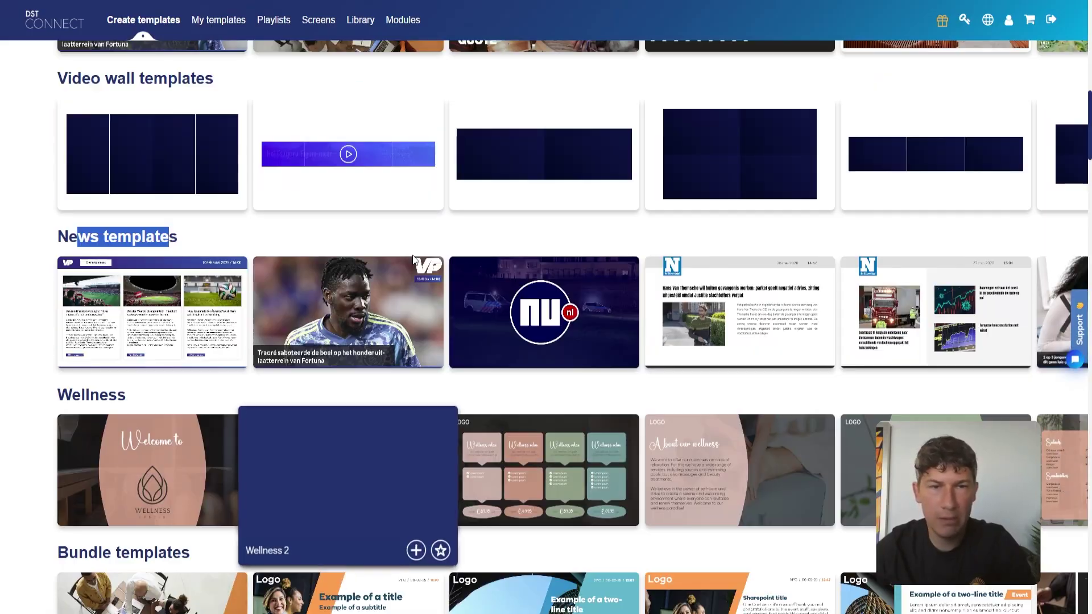
scroll(384, 239, up, 5)
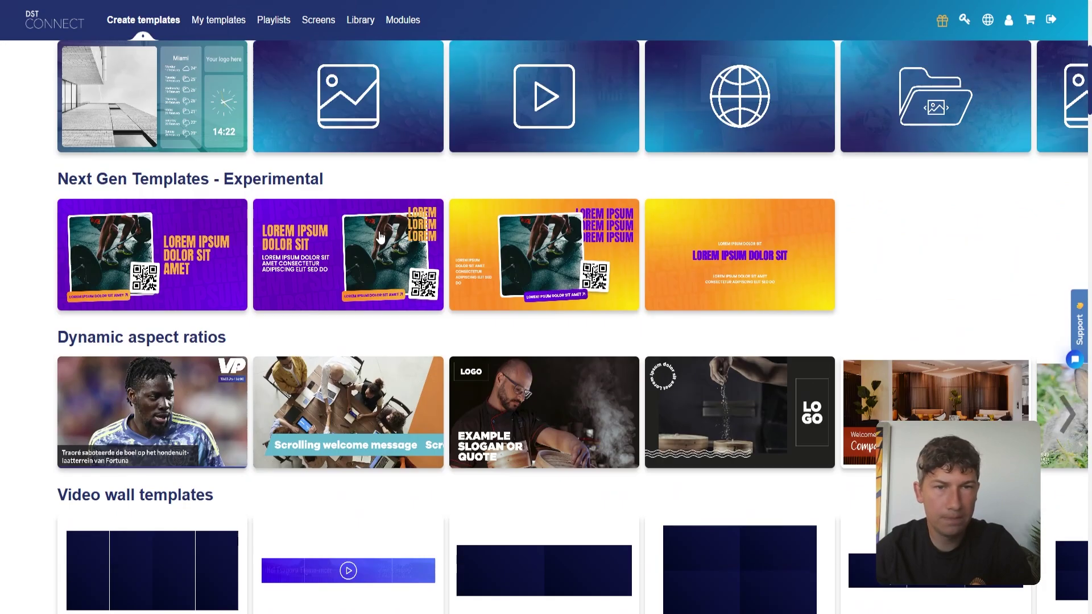
scroll(377, 230, up, 3)
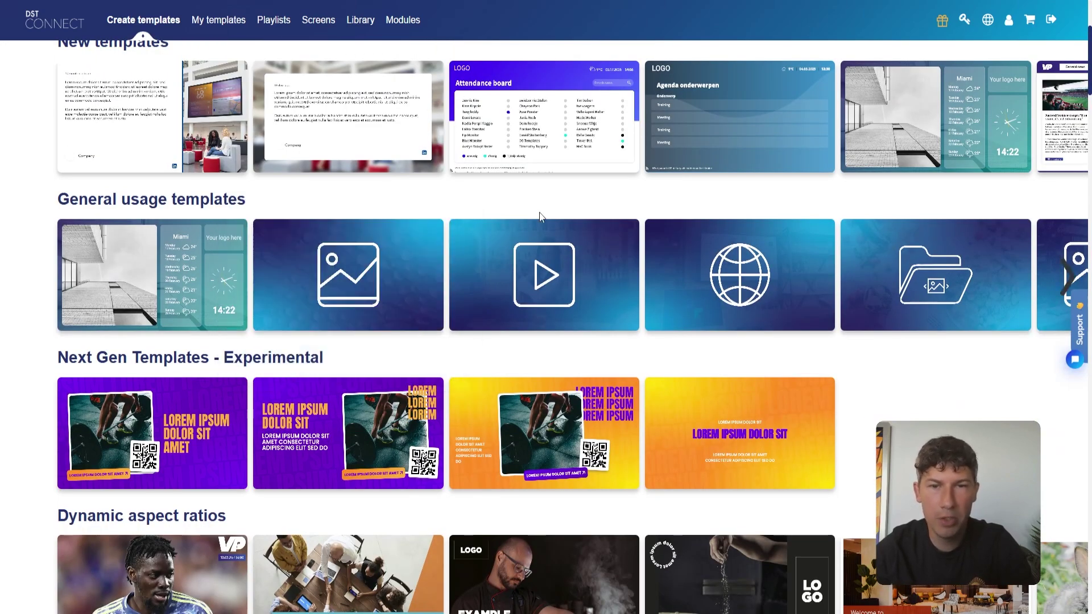
scroll(251, 114, up, 4)
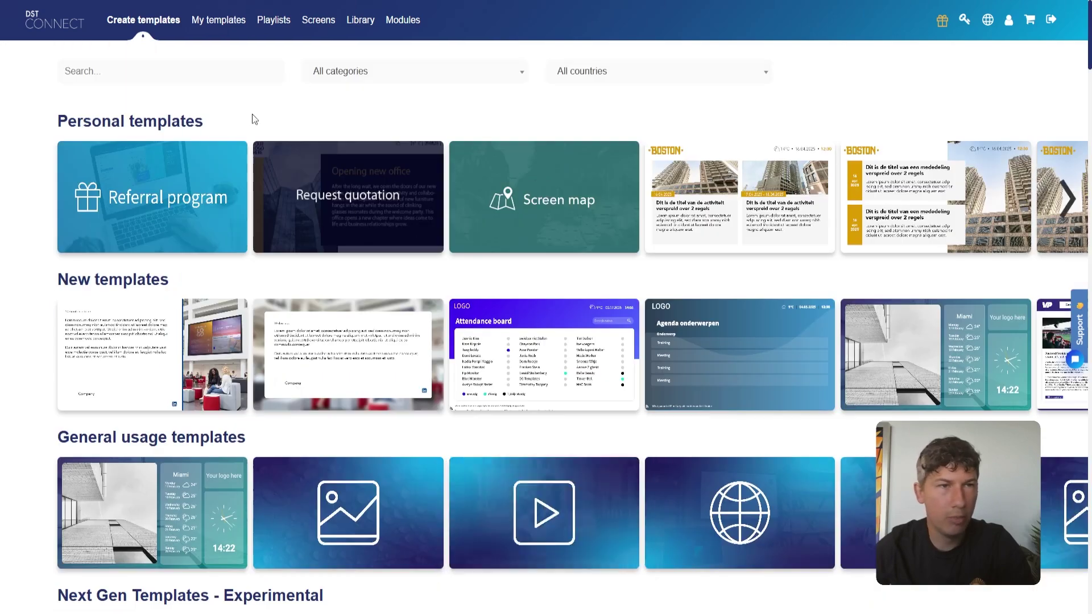
Search the template library for "weerbericht" and start a new template from Meetings Weather 5.
click(185, 73)
text(wqe)
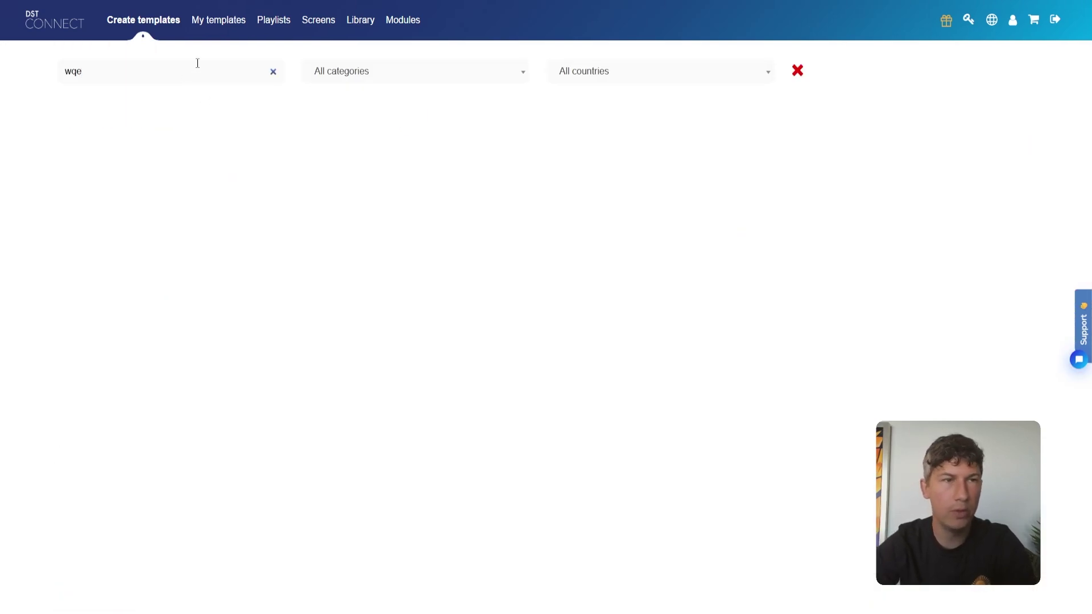
text(rbericht)
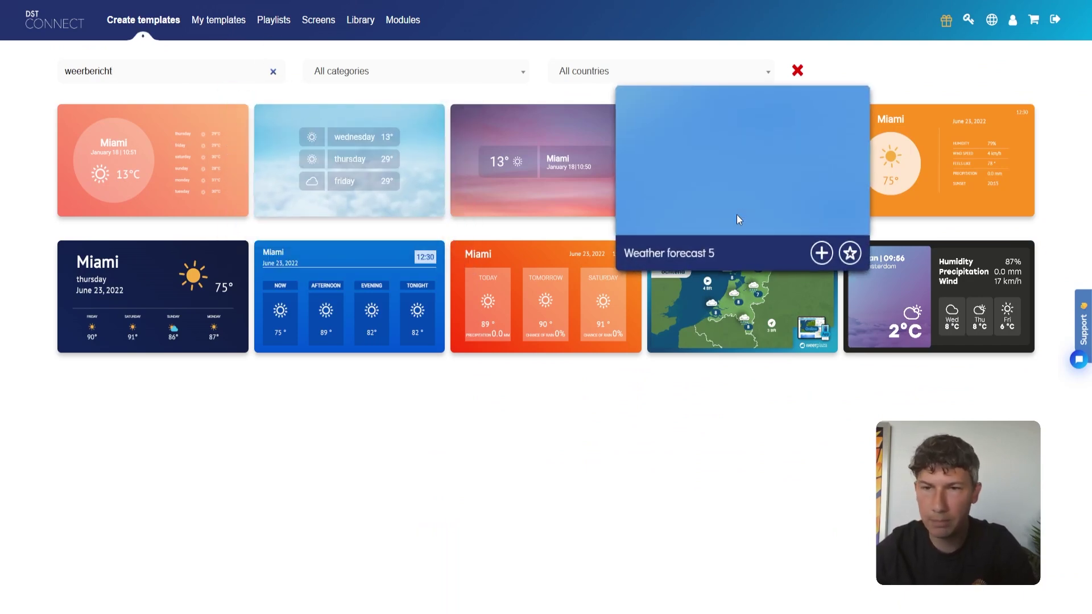
mouse_move(925, 299)
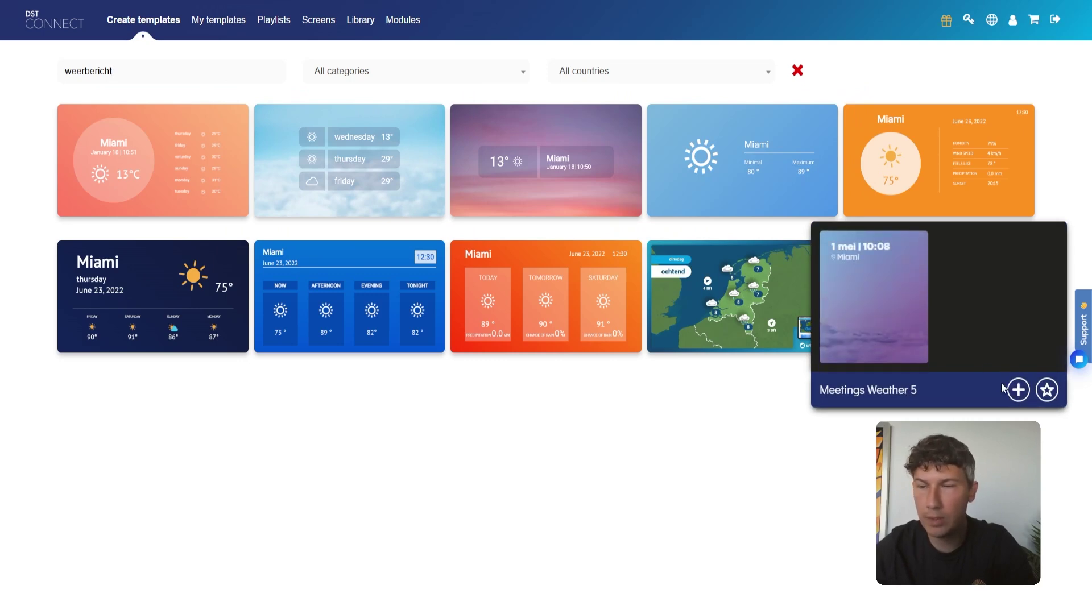
click(820, 278)
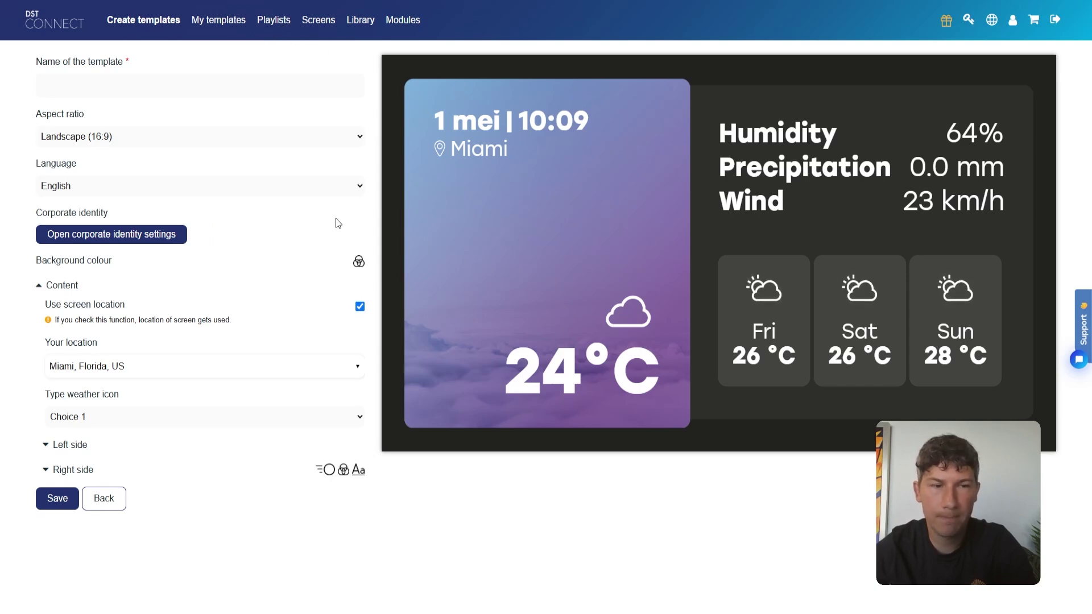
Name the new weather template "Weerbericht Tilburg".
click(229, 88)
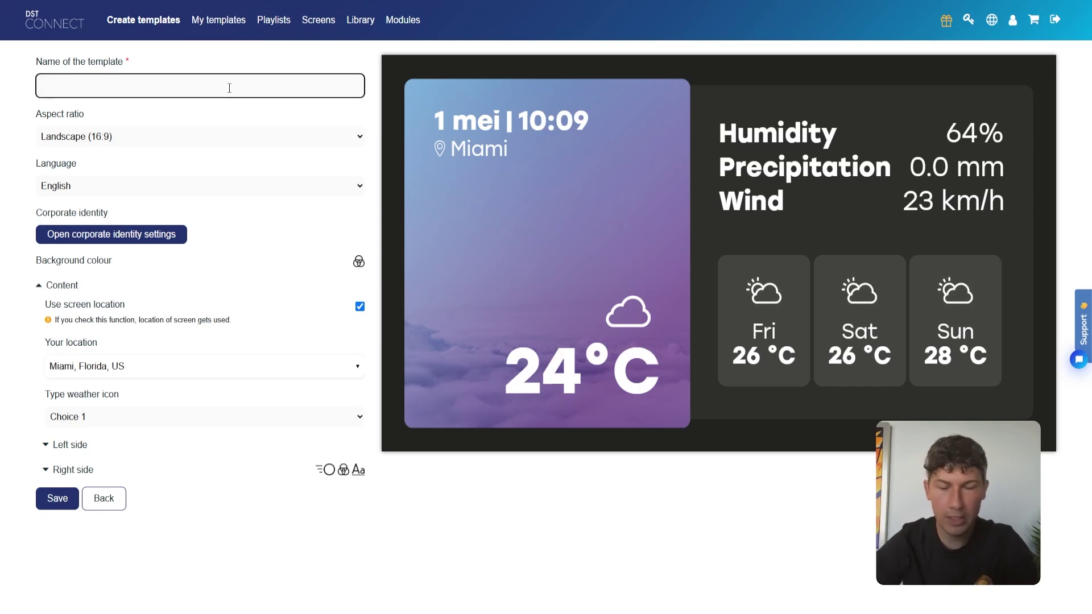
text(W)
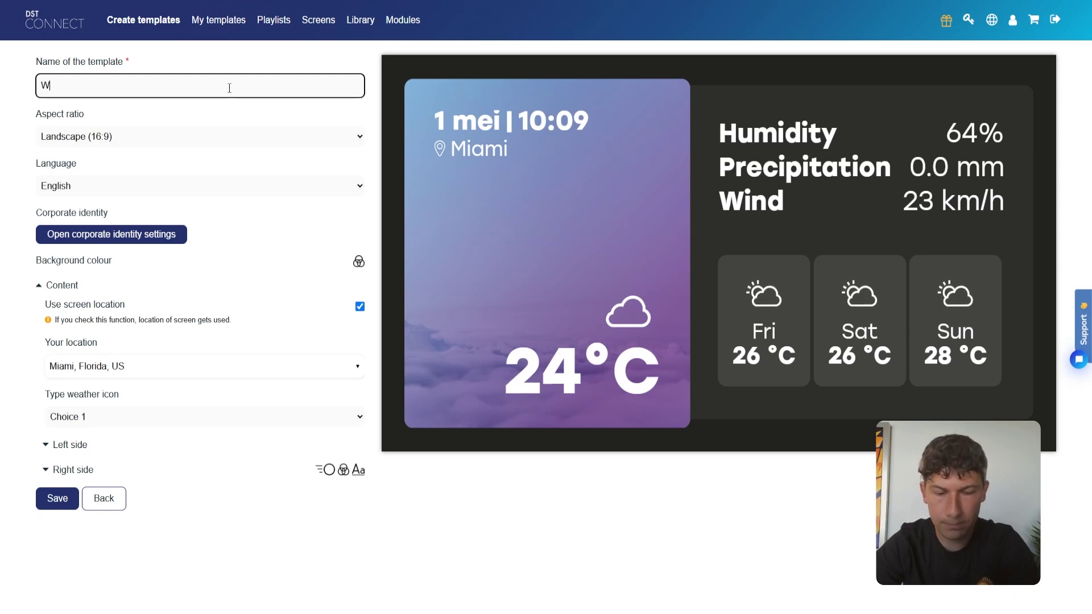
text(eerbericht Tilb)
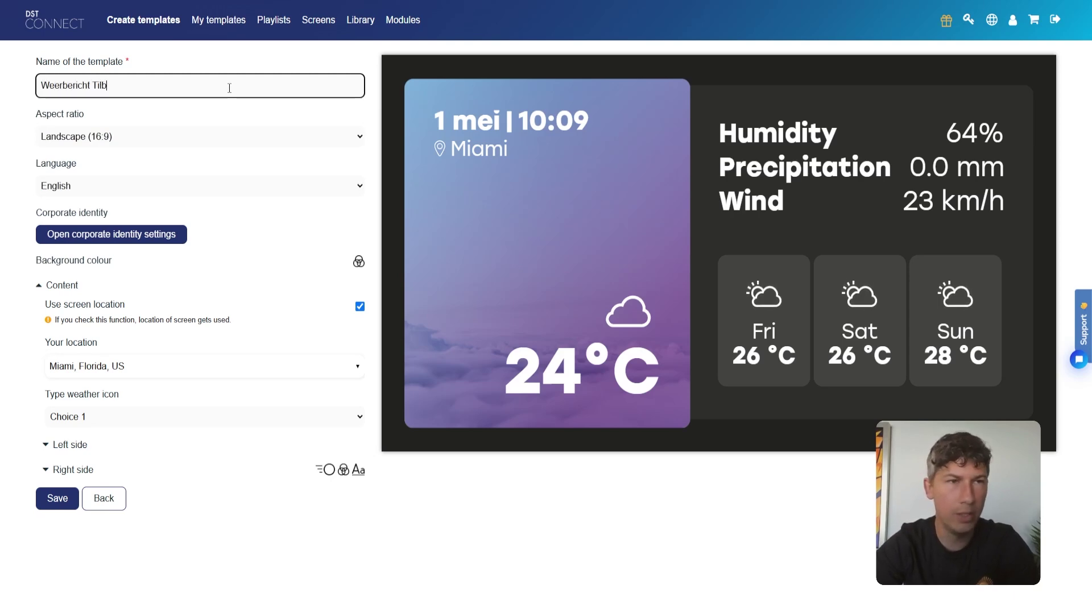
text(urg)
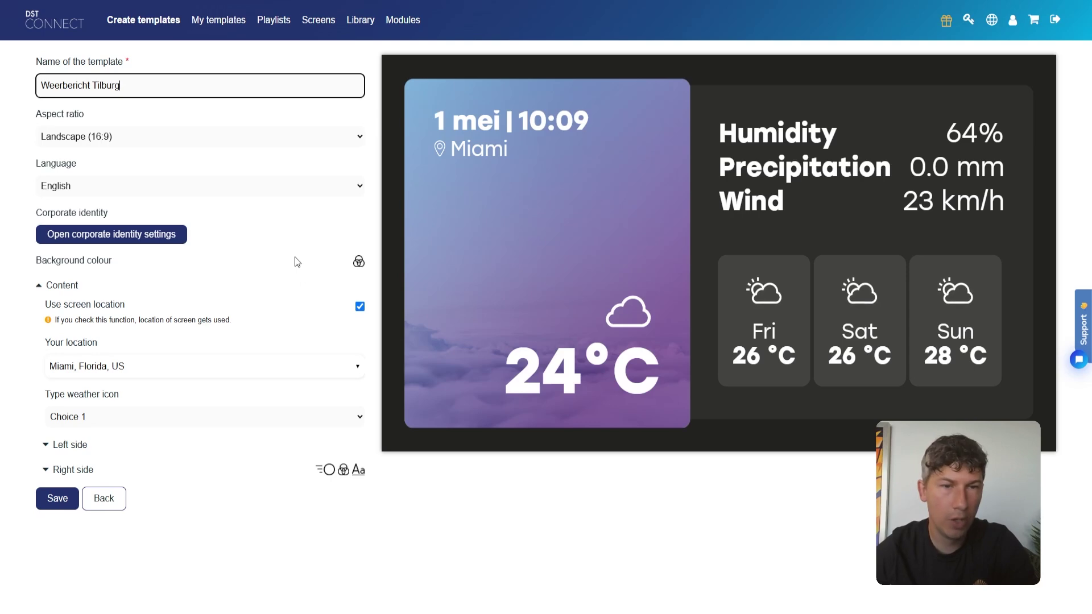
Set the weather template's location to Tilburg, North Brabant, NL.
click(141, 376)
text(tilburg)
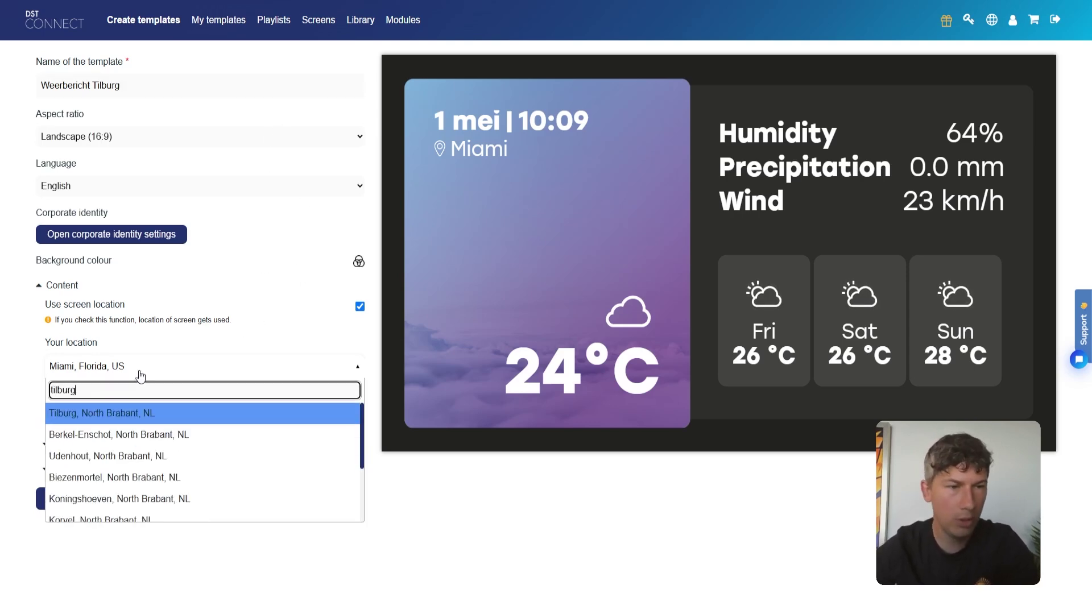
click(120, 412)
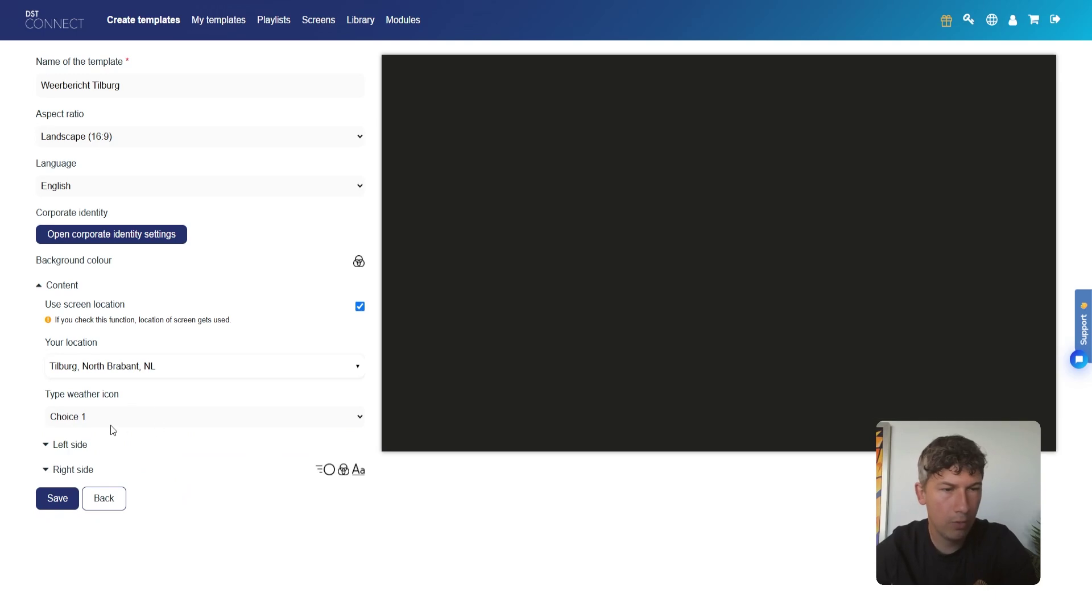
Set Color 1 of the colored layer over the left side's image to blue #2c19ed.
click(91, 447)
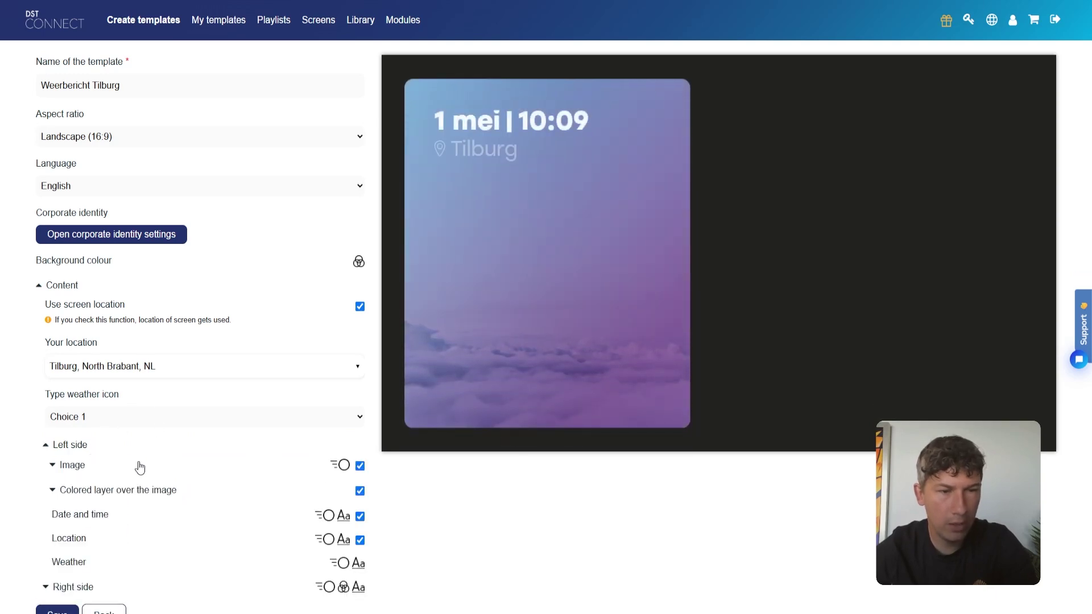
click(130, 493)
scroll(128, 490, down, 2)
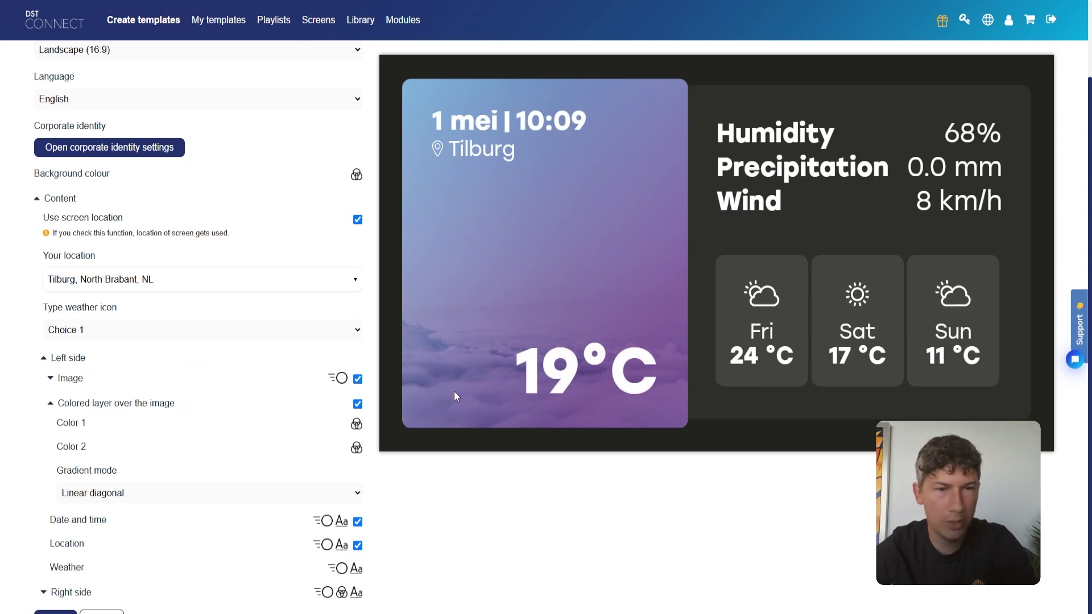
click(357, 425)
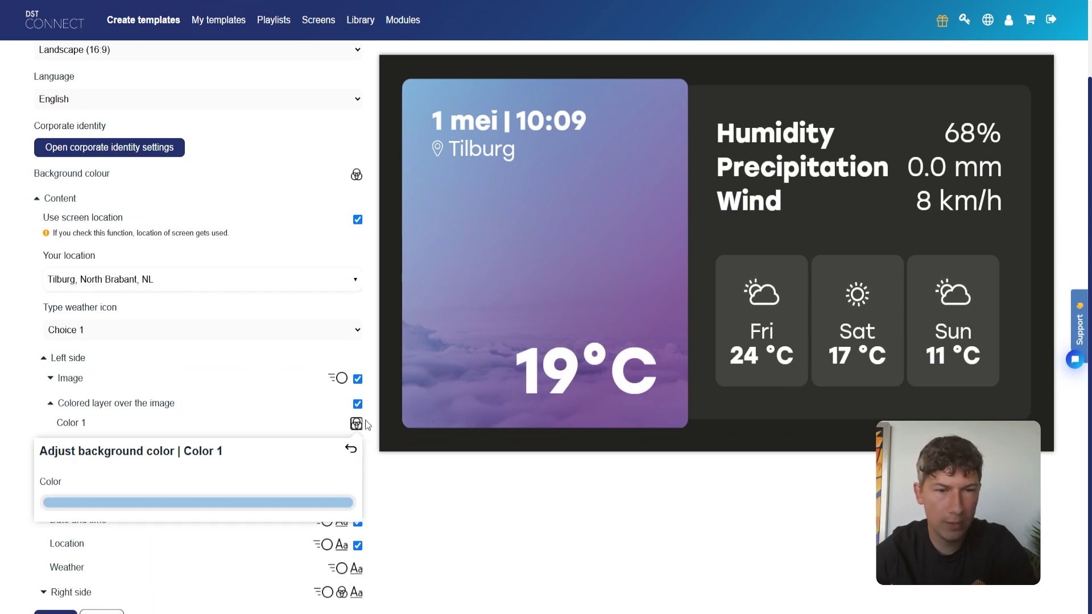
click(279, 503)
click(80, 473)
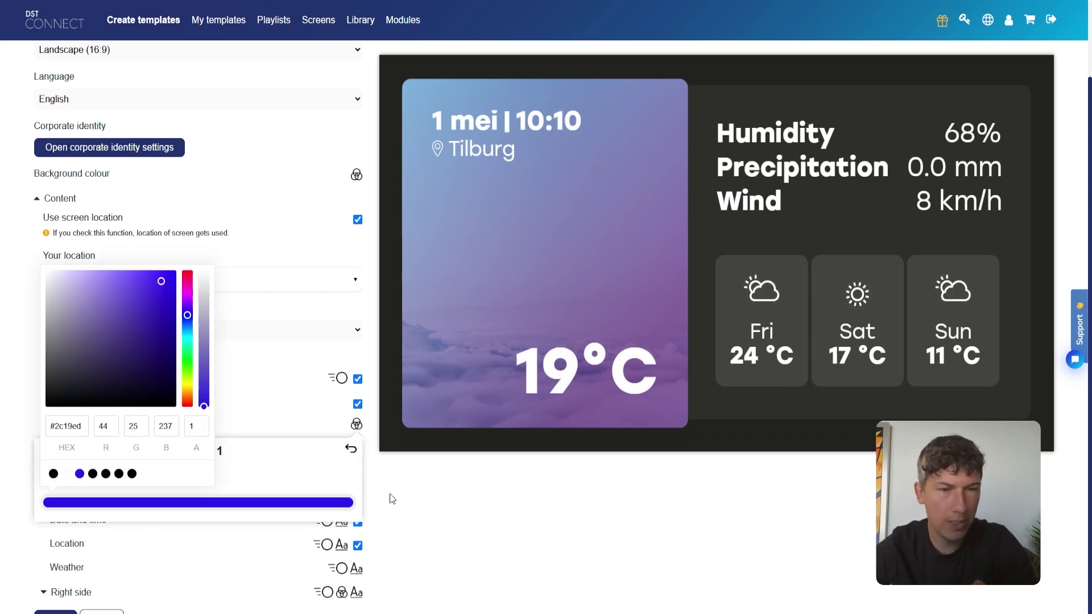
click(390, 493)
Change Color 2 of the colored layer over the left side's image to a brighter, more saturated purple.
click(356, 448)
click(205, 526)
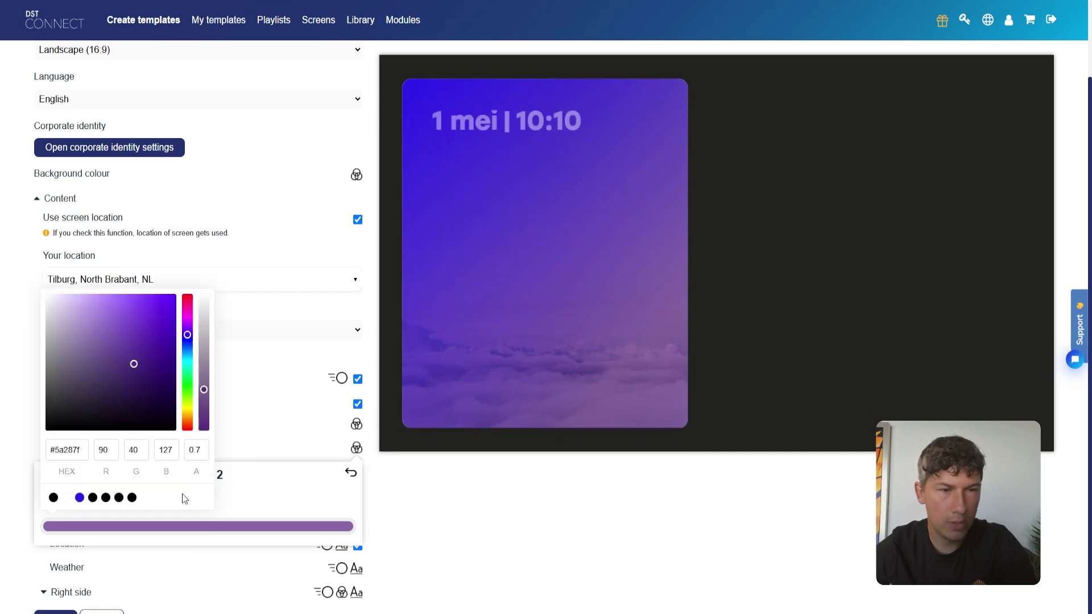
drag(155, 347, 163, 356)
click(439, 512)
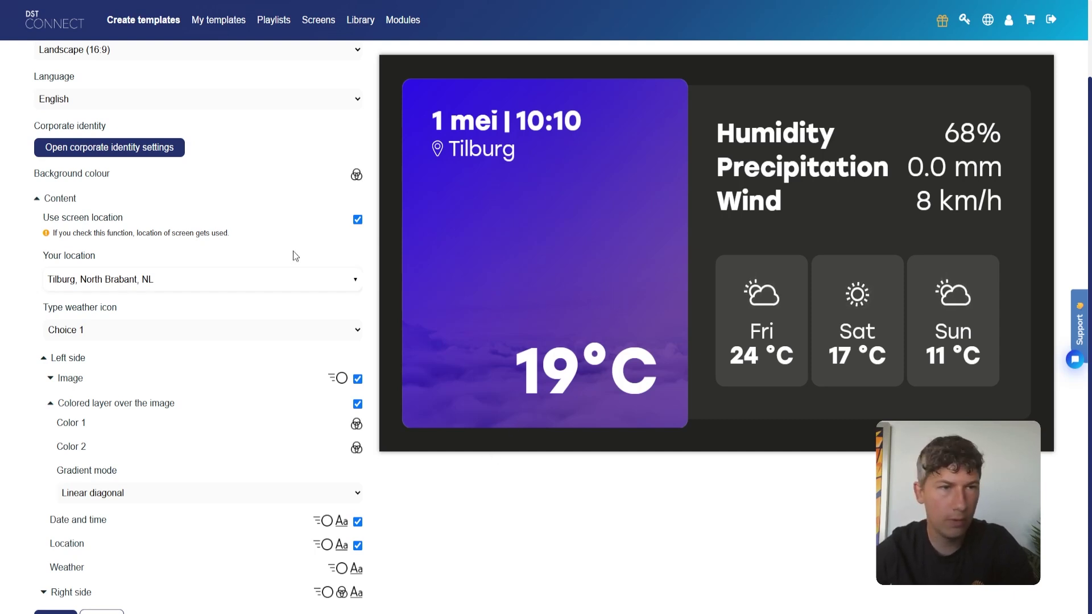
Extend the template name to "Weerbericht Tilburg demo" and save the template.
scroll(61, 555, up, 2)
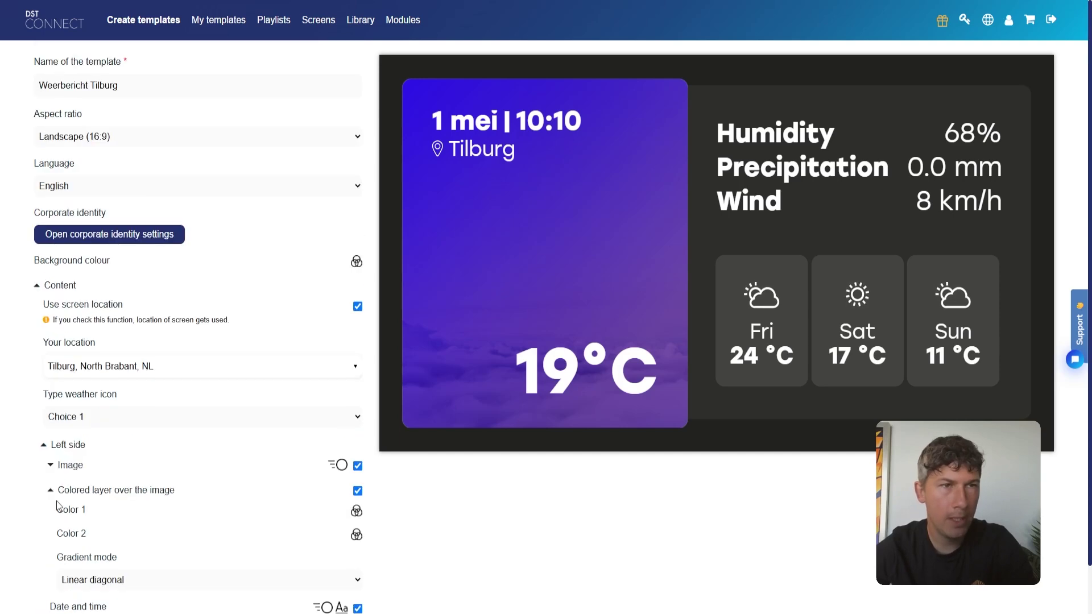
click(172, 80)
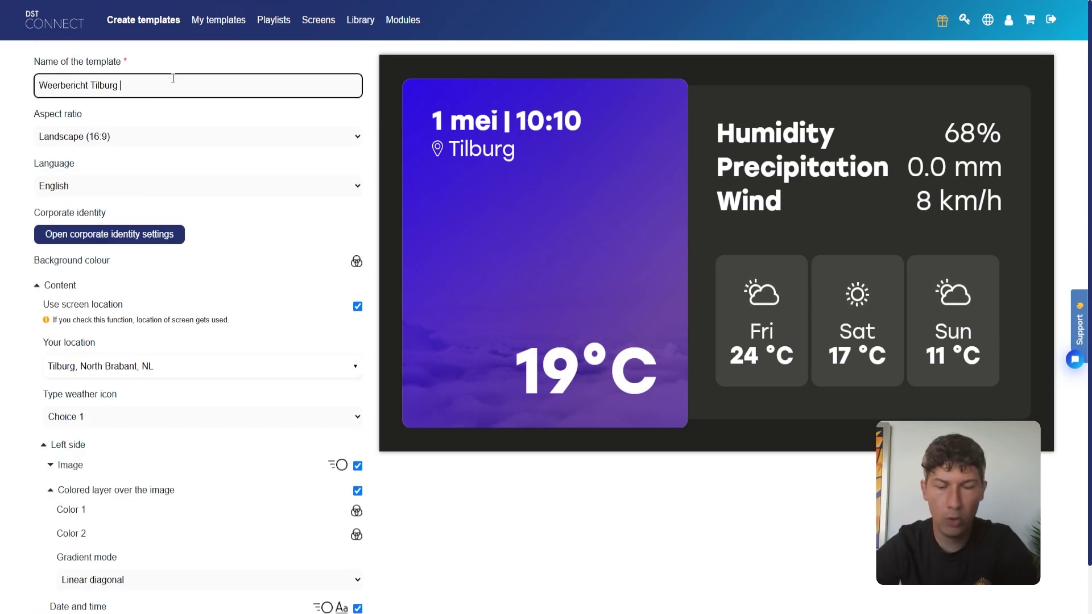
text(demo)
scroll(129, 272, down, 2)
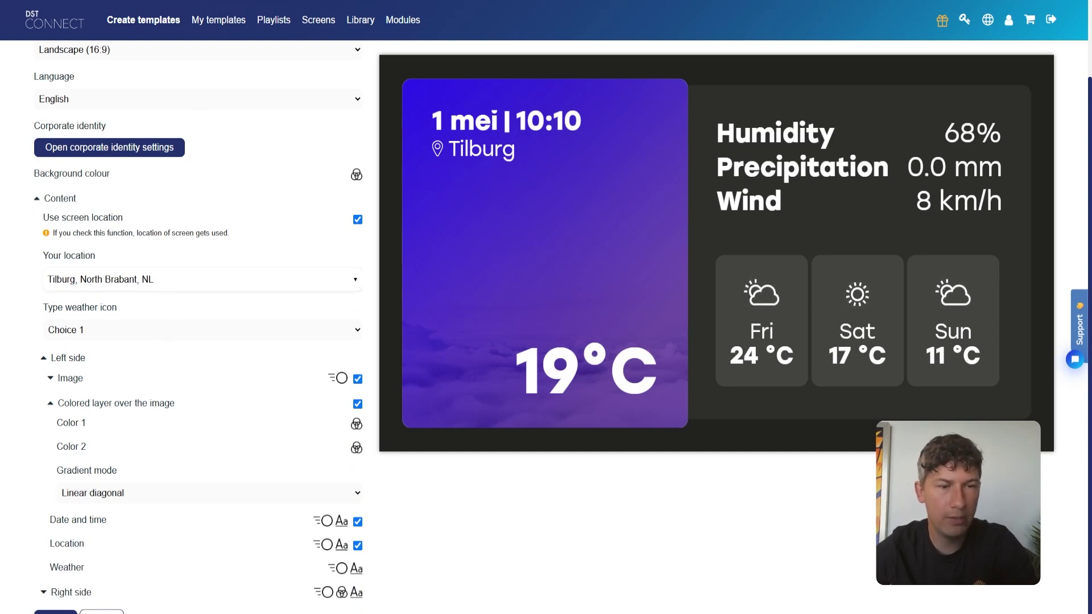
click(55, 612)
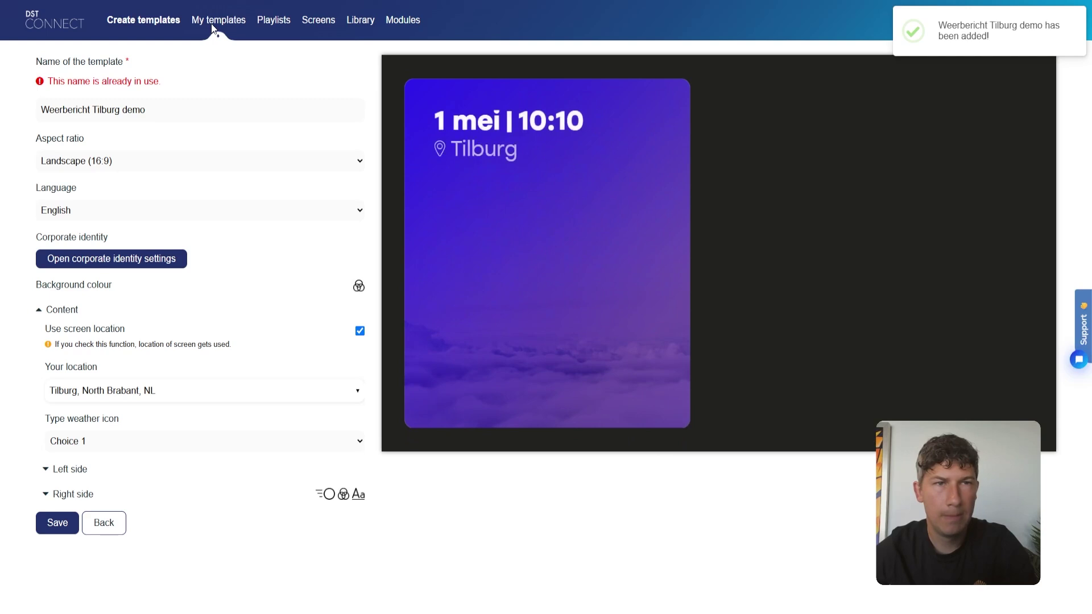
Open the overview of own templates and check the Weerbericht Tilburg demo entry and the number of templates displayed.
click(218, 23)
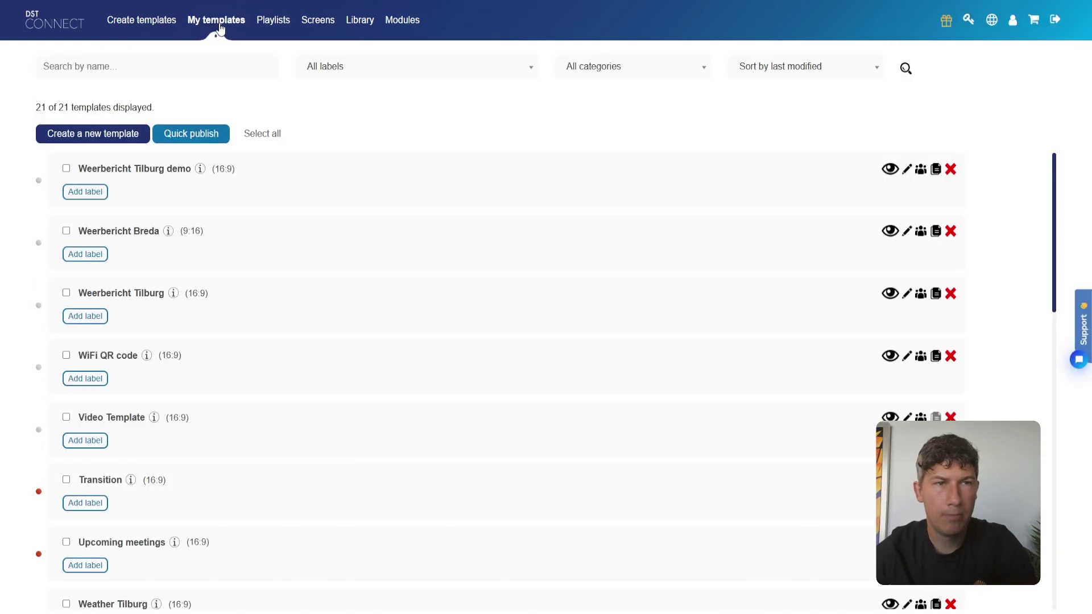
drag(186, 169, 79, 169)
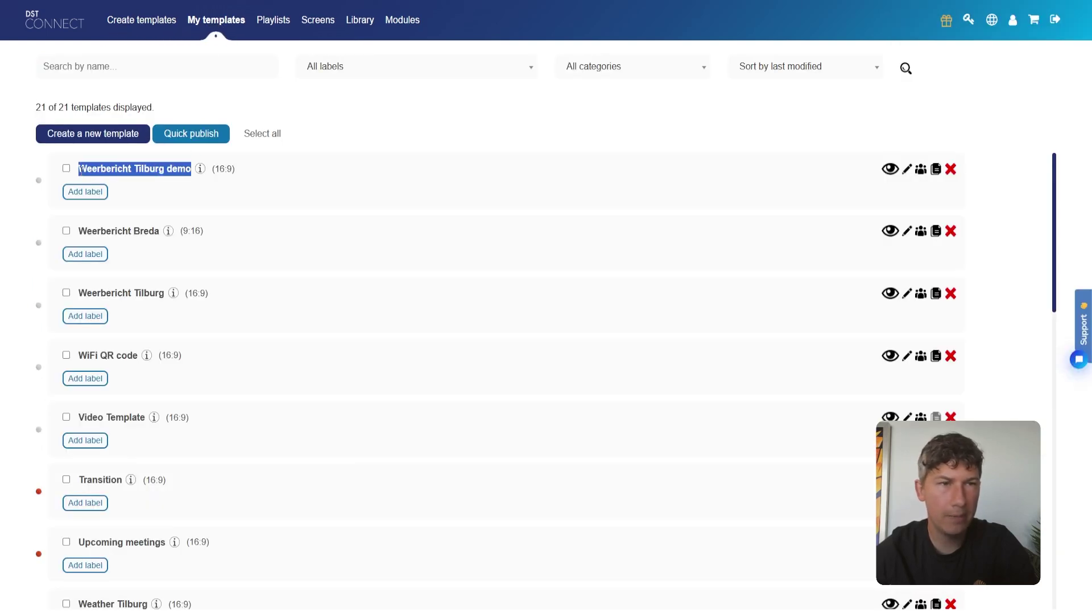
click(85, 170)
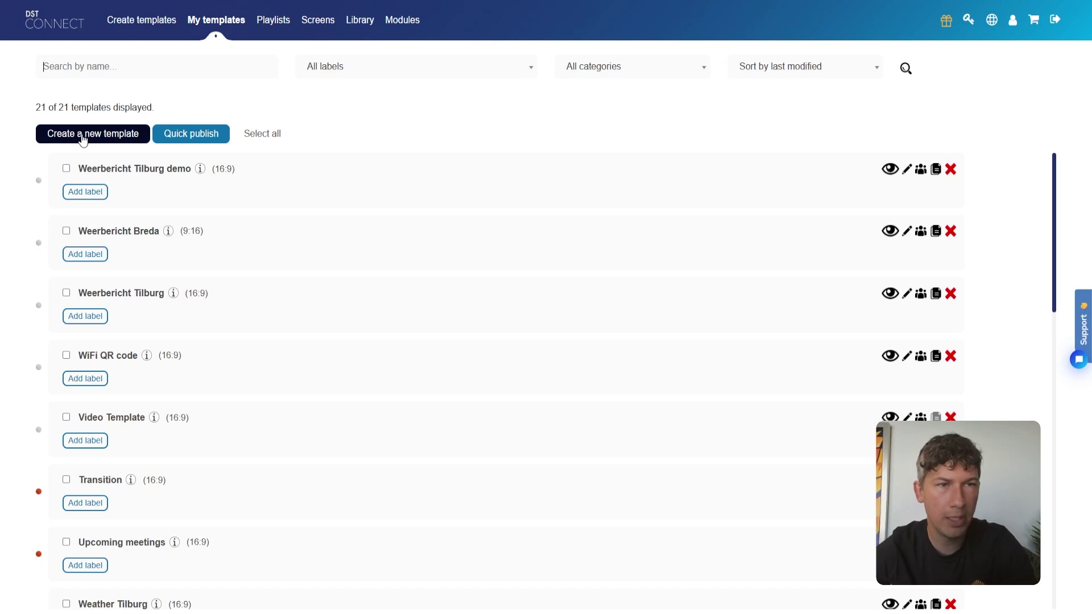
drag(37, 107, 145, 108)
click(142, 111)
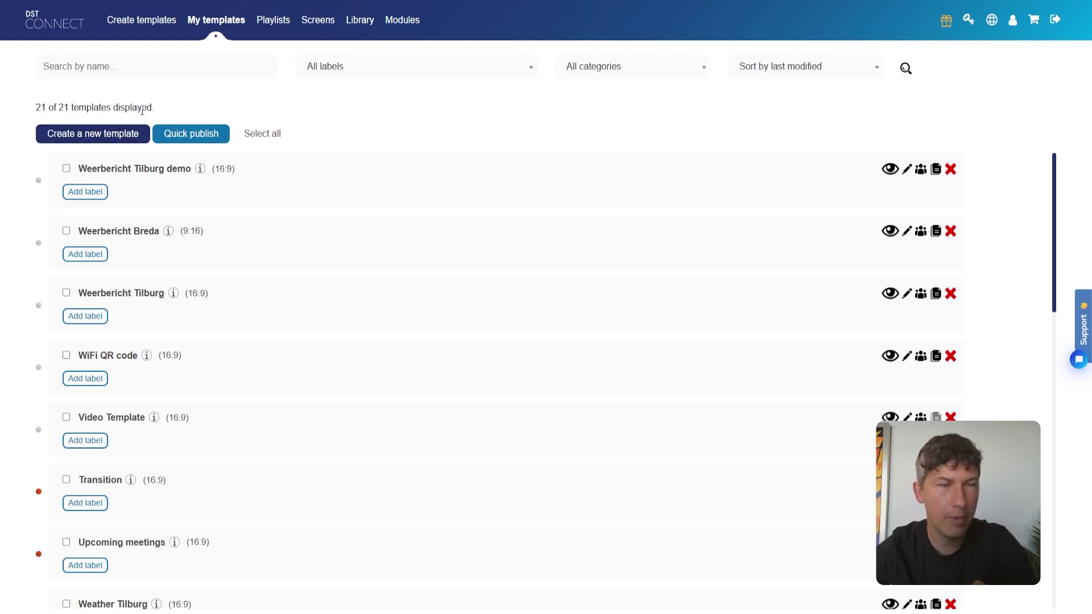
Check the status dots in the template overview, and preview the Weerbericht Tilburg demo template.
drag(108, 170, 165, 170)
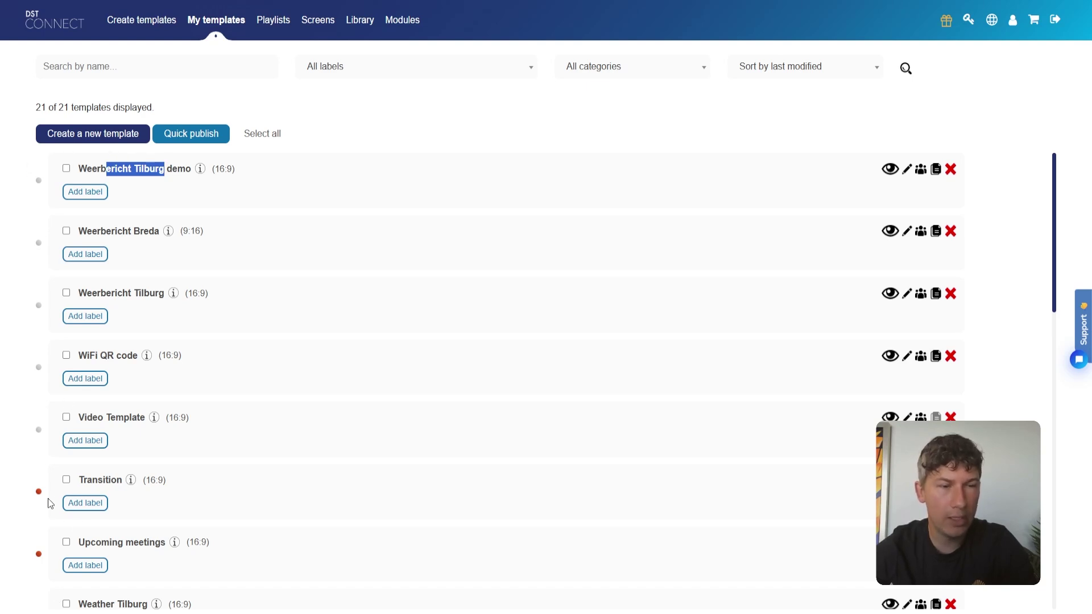
click(37, 603)
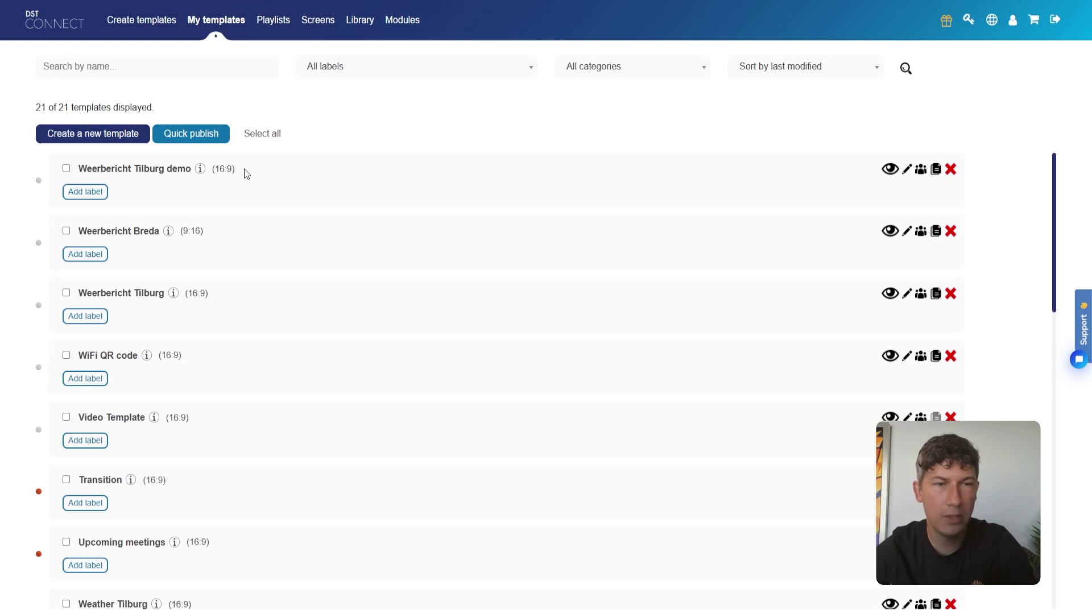
click(891, 171)
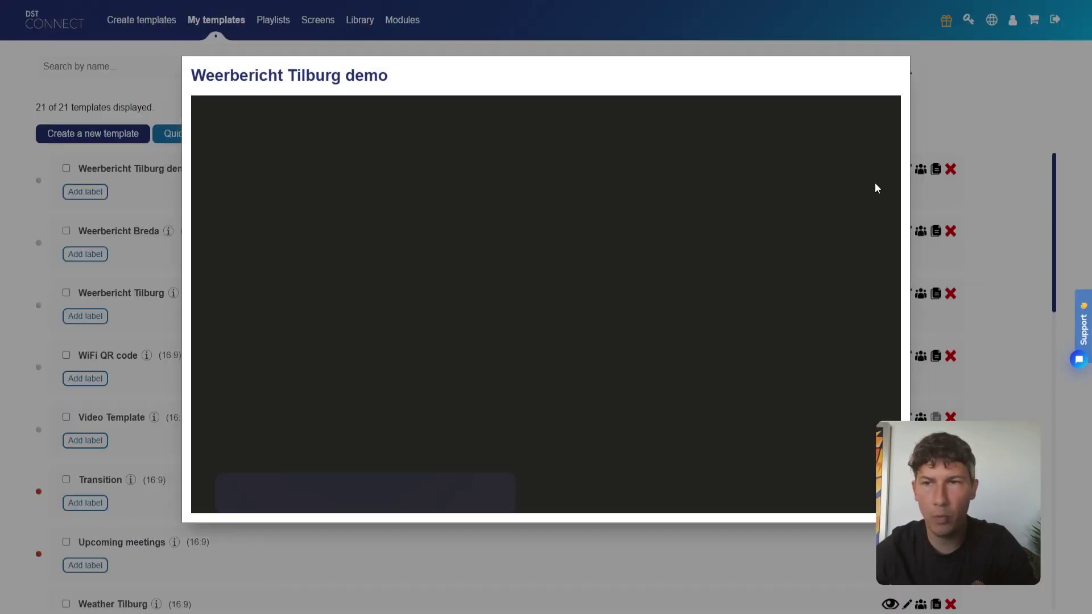
click(986, 199)
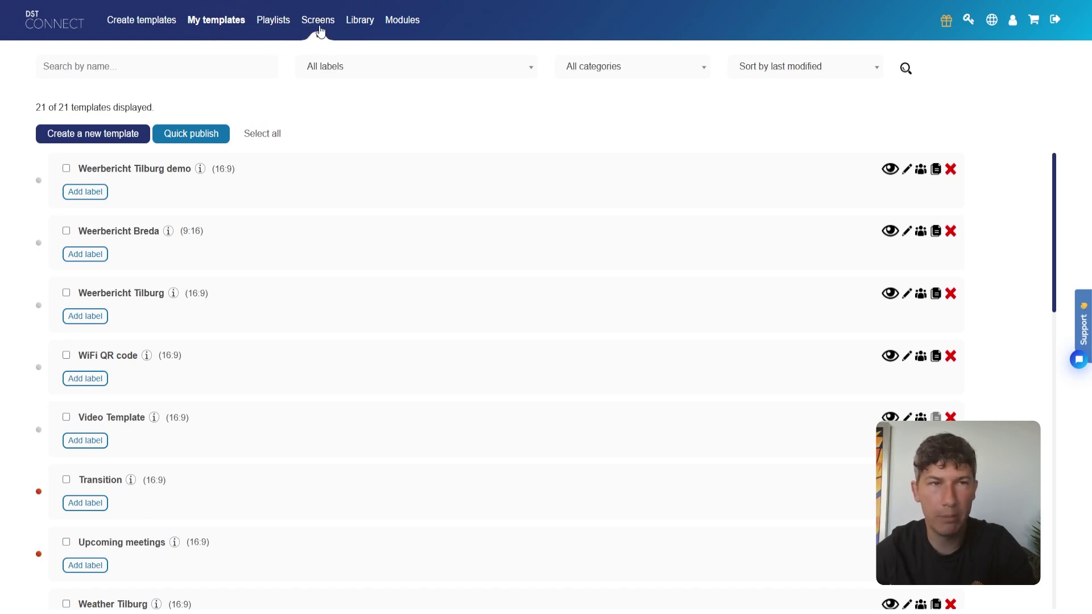
Open the playlists overview and examine the All screens playlist's details, including its duration, assigned screens and number of templates.
click(273, 28)
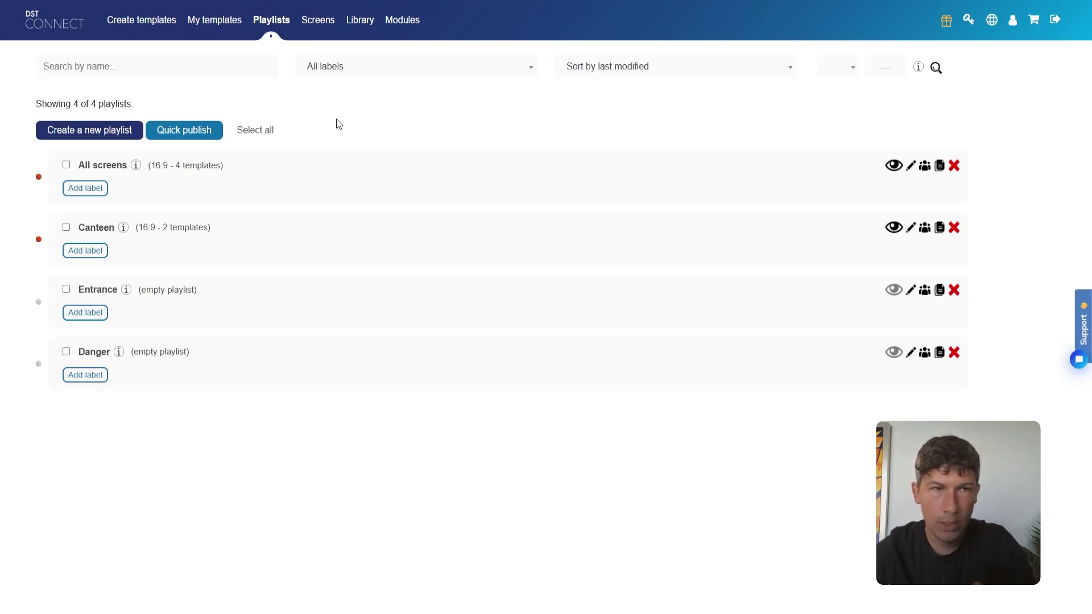
drag(129, 168, 78, 165)
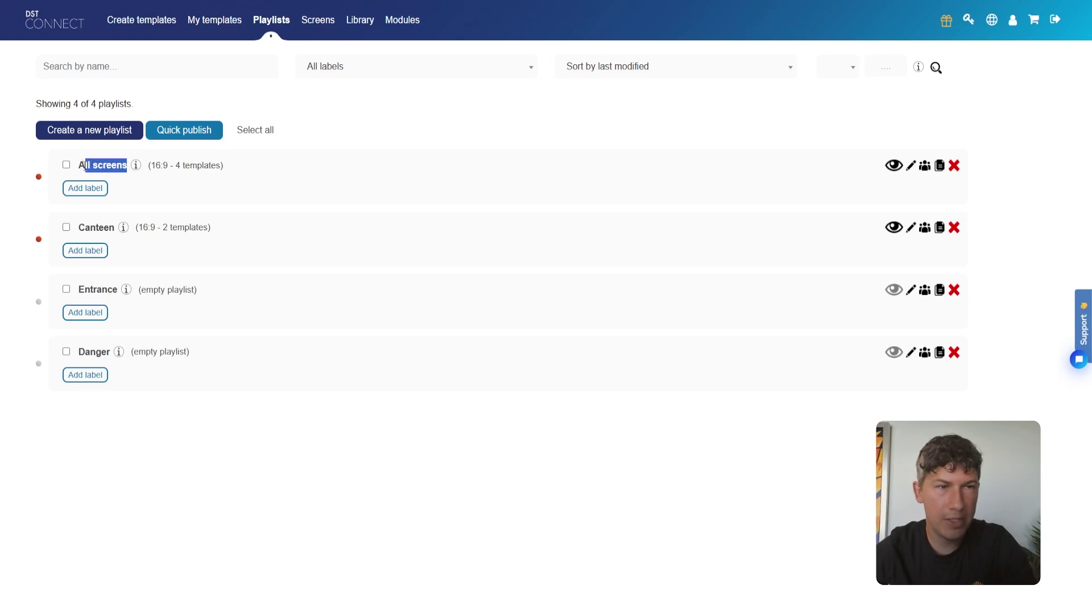
mouse_move(136, 171)
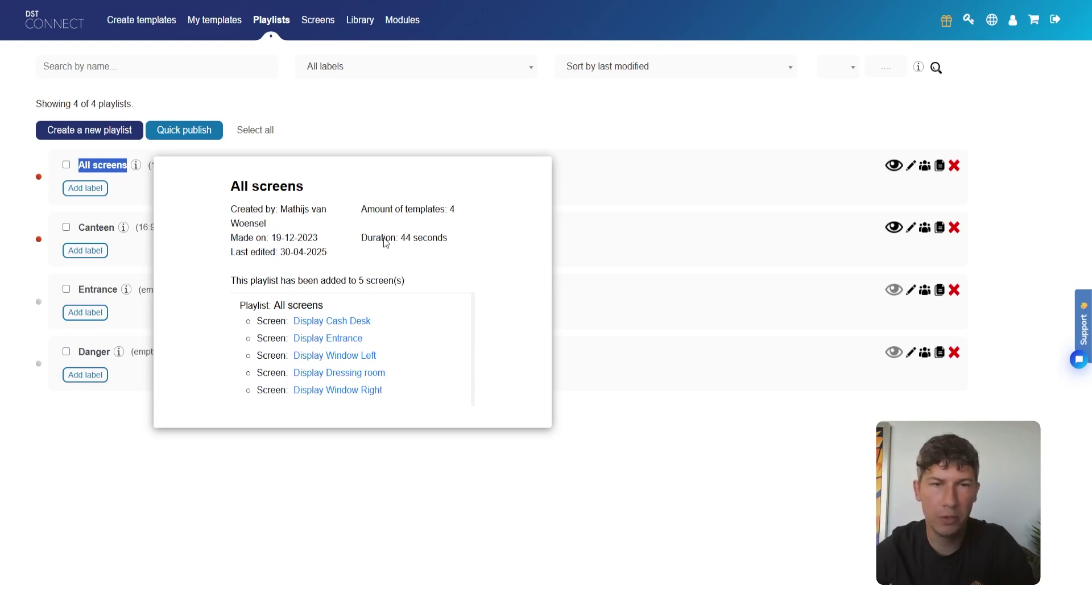
click(626, 474)
drag(176, 165, 221, 165)
click(222, 168)
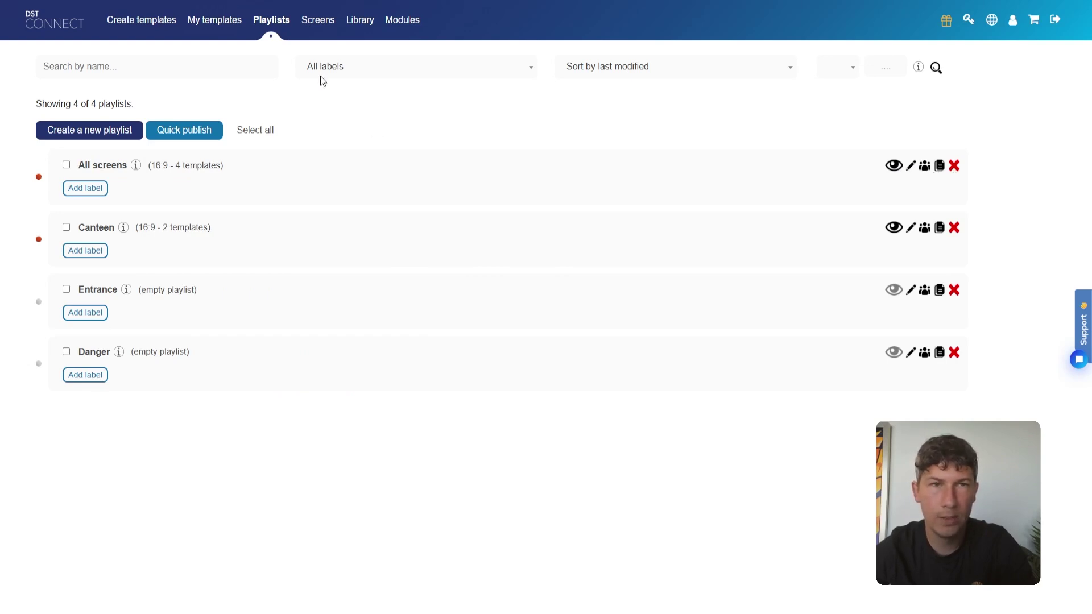
Open the screens overview, view the management page of Display Entrance, and return to the overview.
click(318, 23)
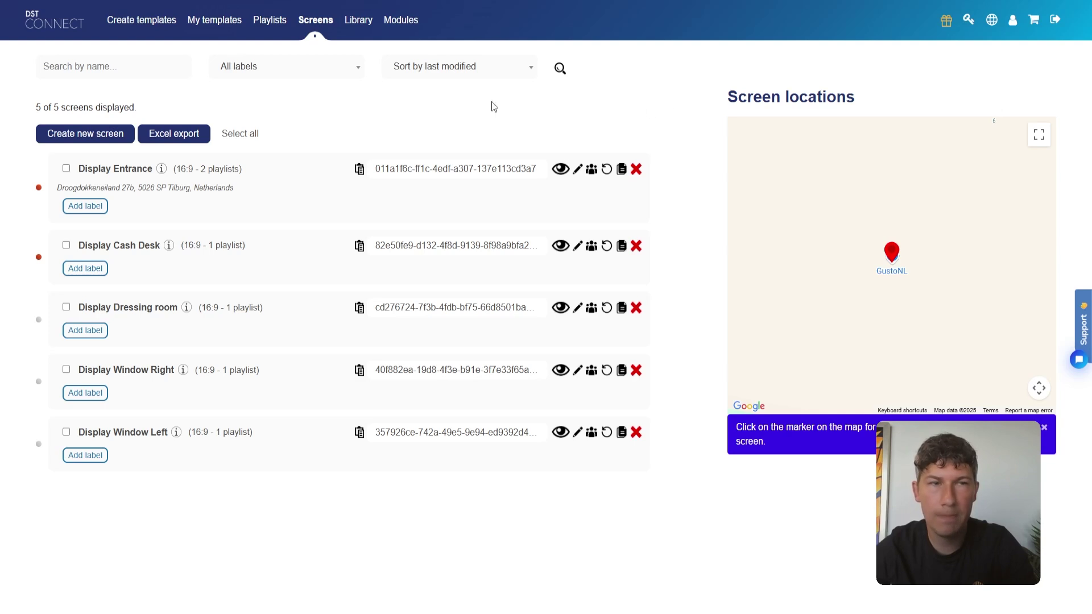
click(578, 169)
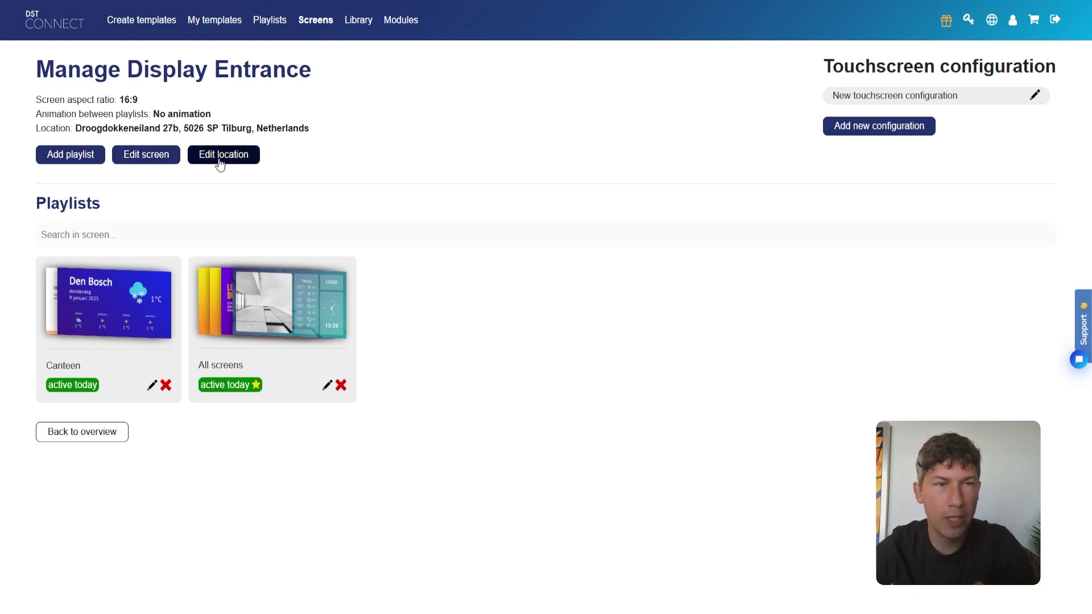
click(315, 23)
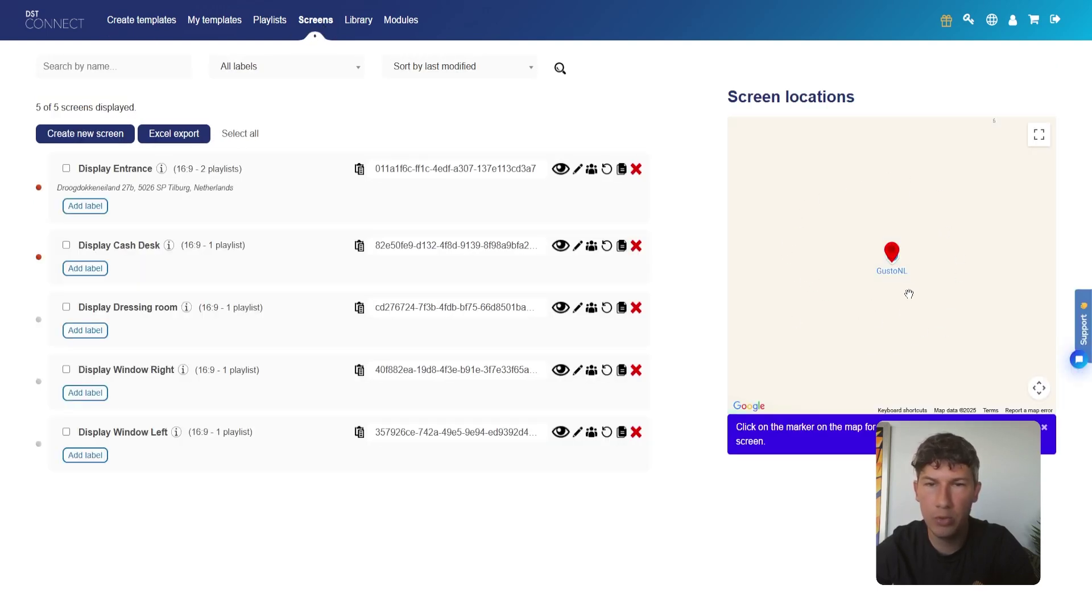
Try scheduling the Canteen playlist on Display Entrance with Always play off and Display from and Display until on, and cancel without saving.
click(578, 171)
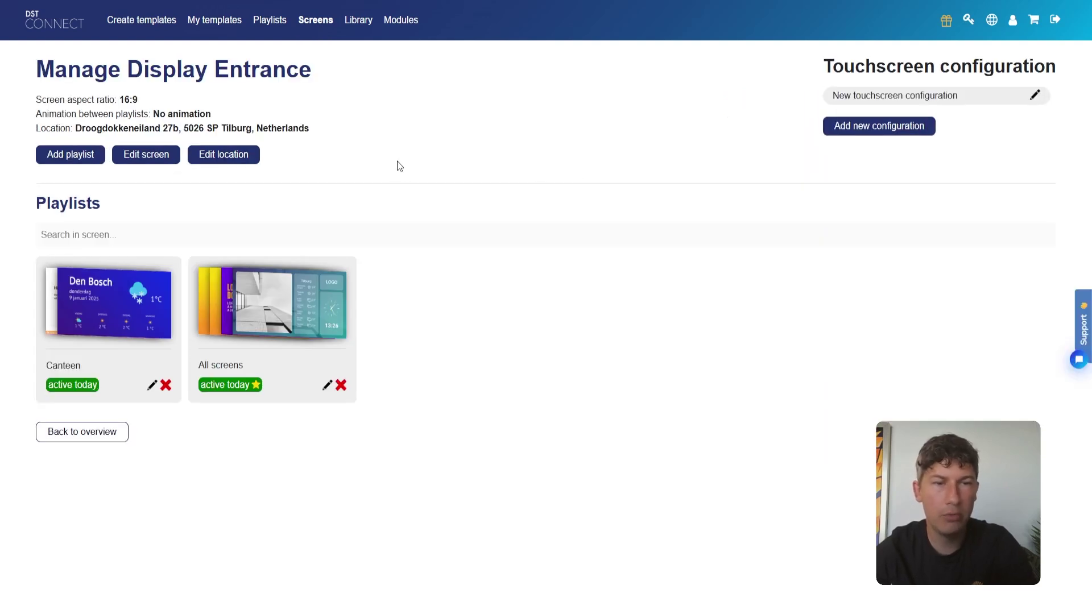
click(70, 156)
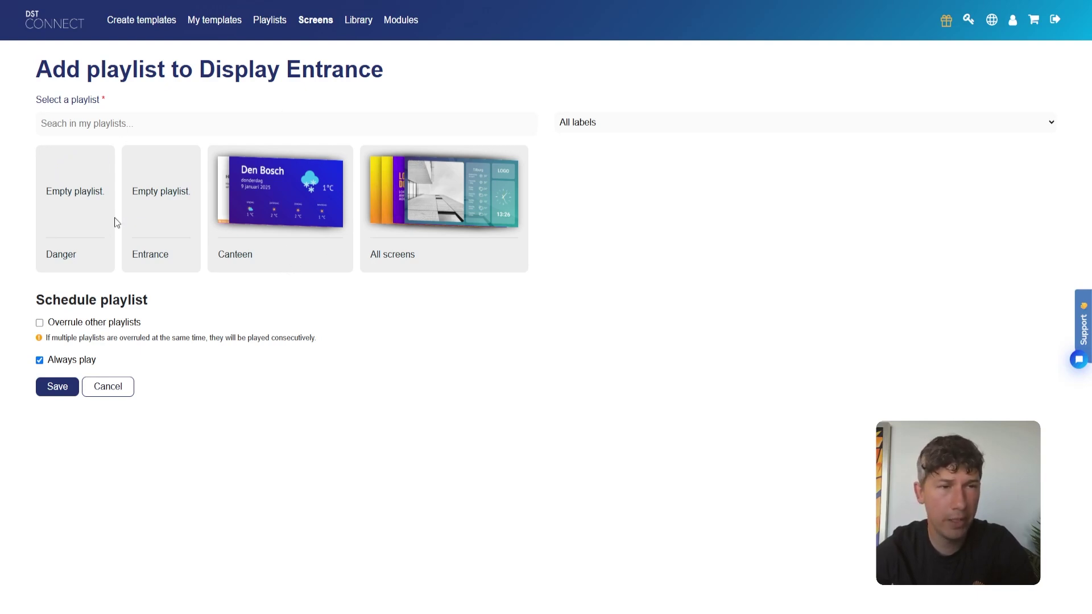
click(272, 209)
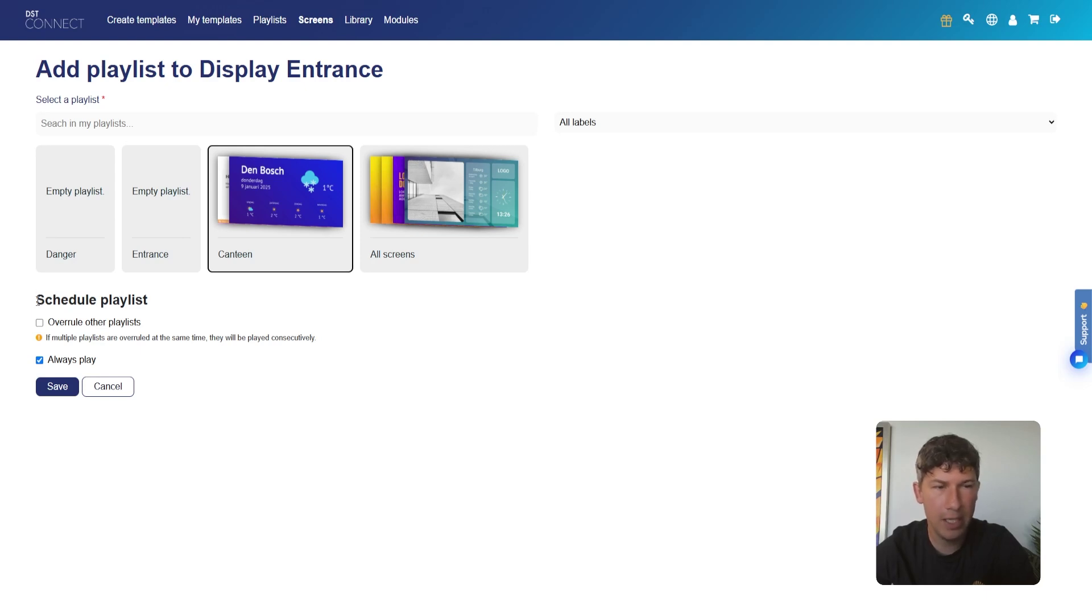
click(55, 364)
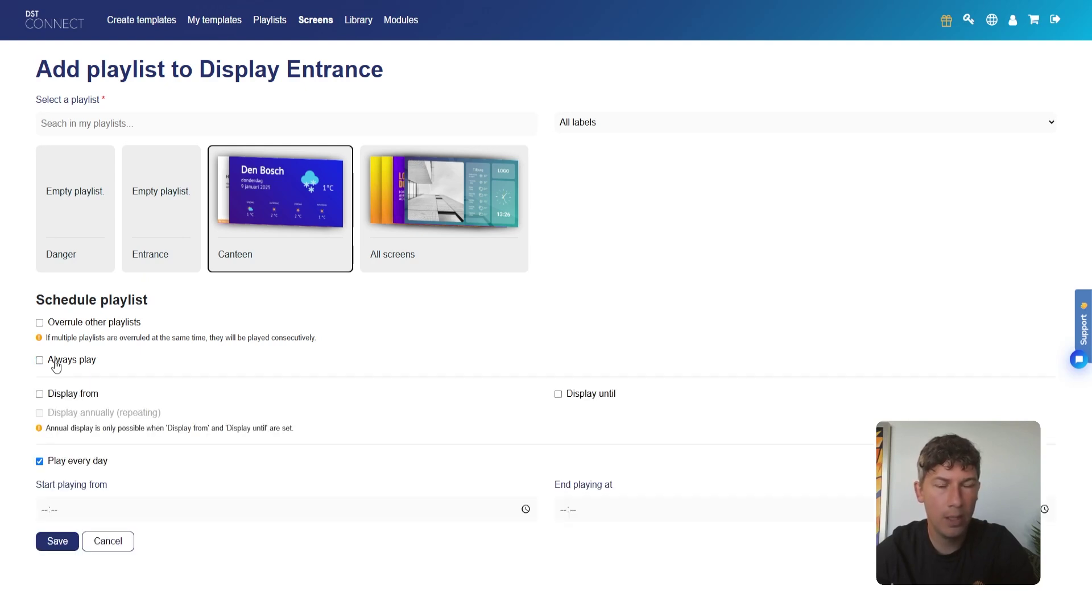
click(70, 397)
click(574, 402)
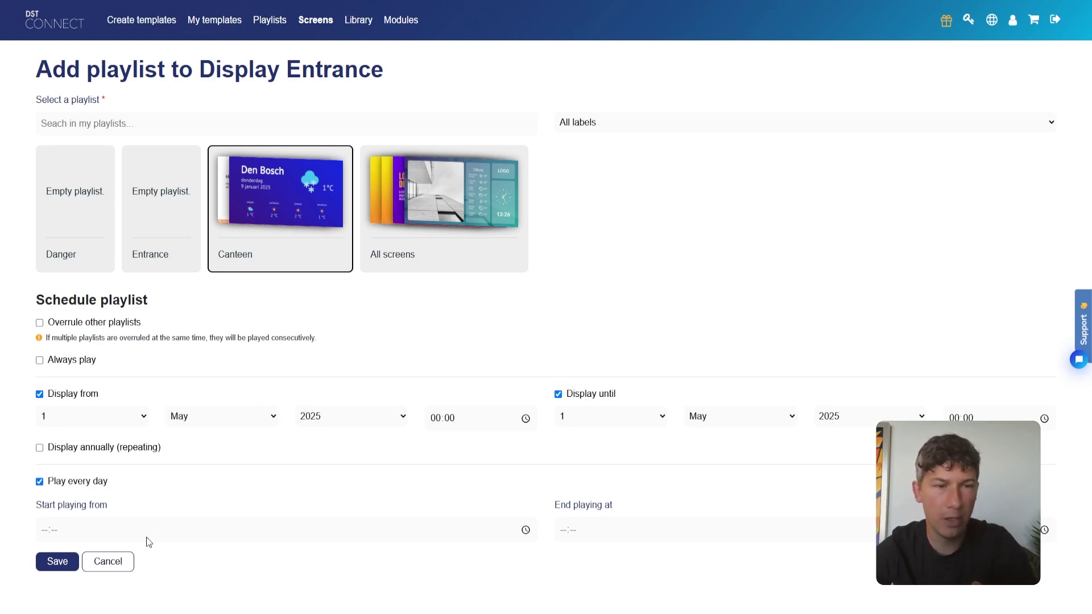
click(108, 562)
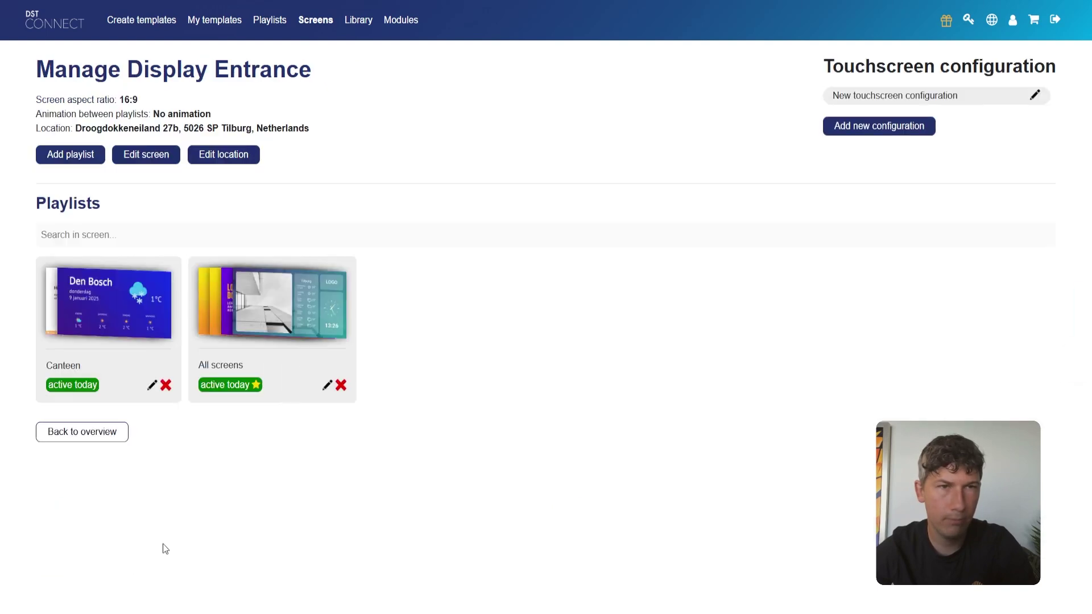
Start adding the Weerbericht Tilburg demo template as a slide to the All screens playlist, with a playback time of 12 seconds.
click(270, 23)
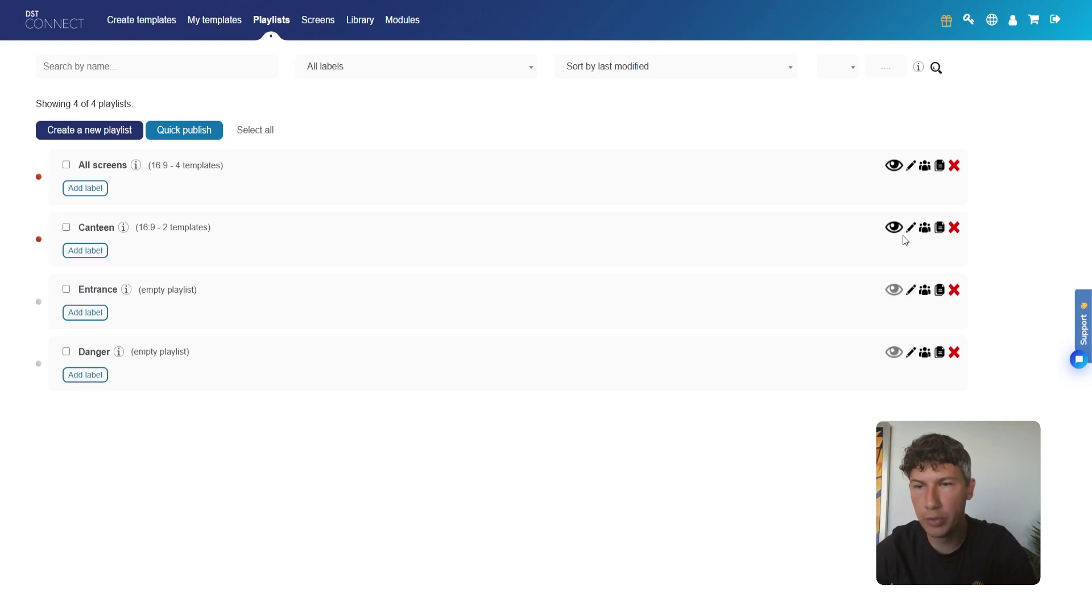
click(911, 166)
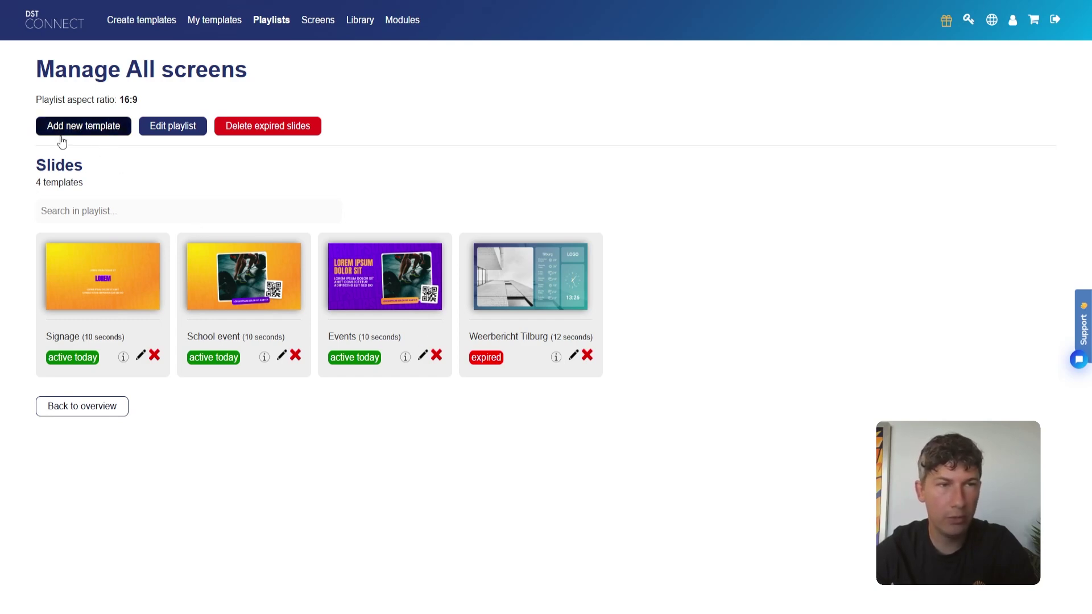
click(88, 130)
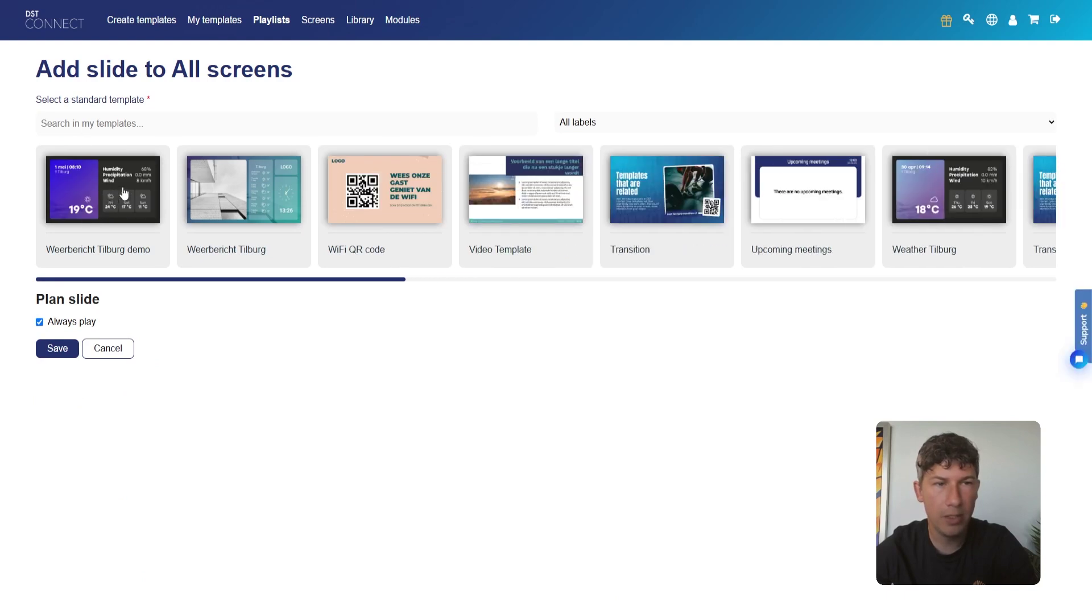
click(104, 202)
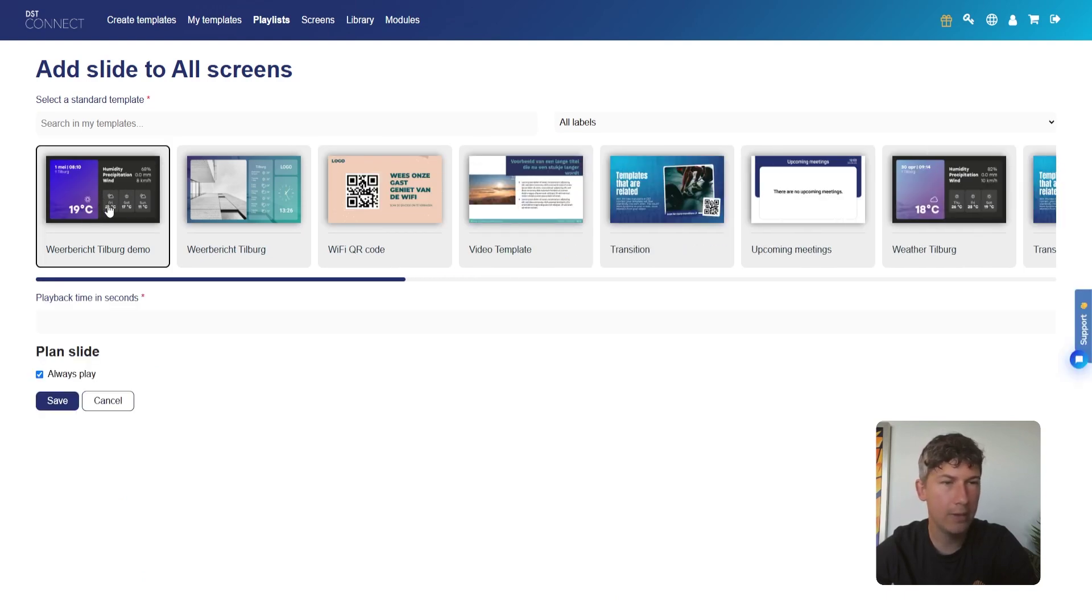
click(104, 323)
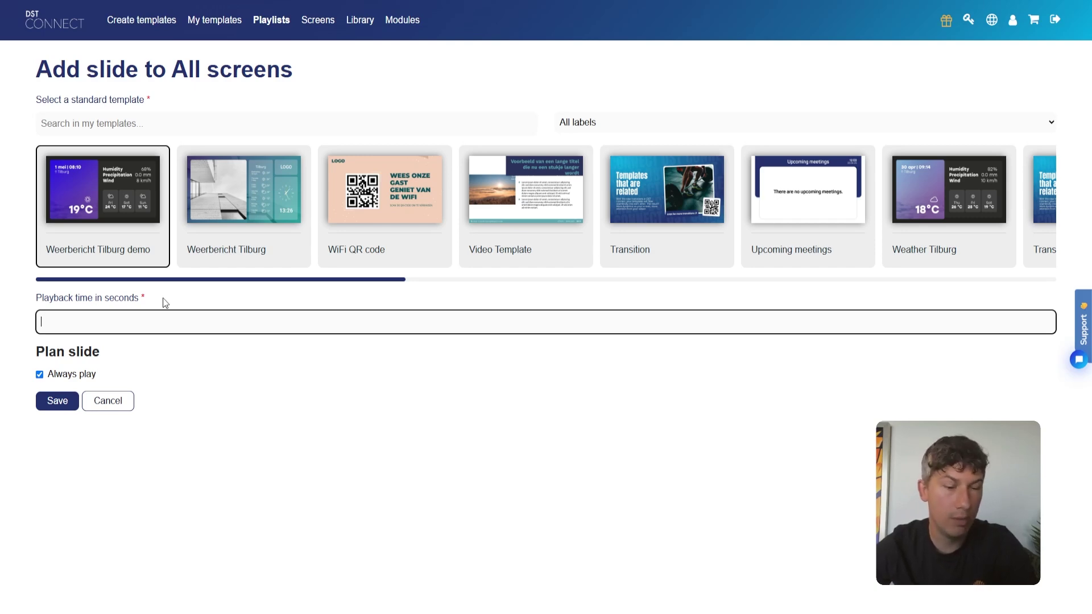
text(12)
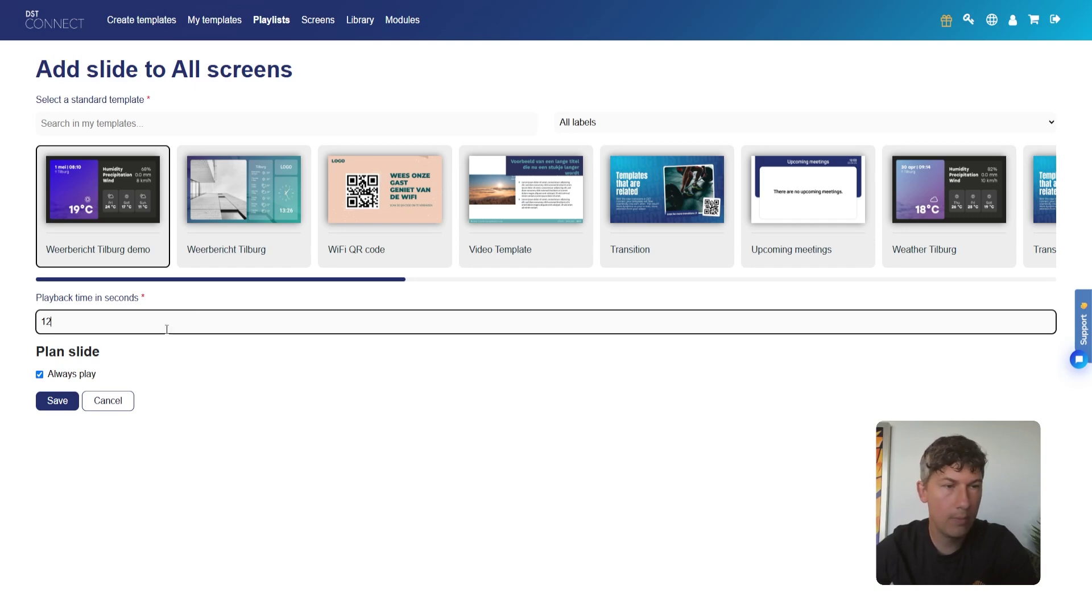
Try the new slide's planning options by replacing Always play with Display from and Display until, clear both, and cancel adding the slide.
click(91, 377)
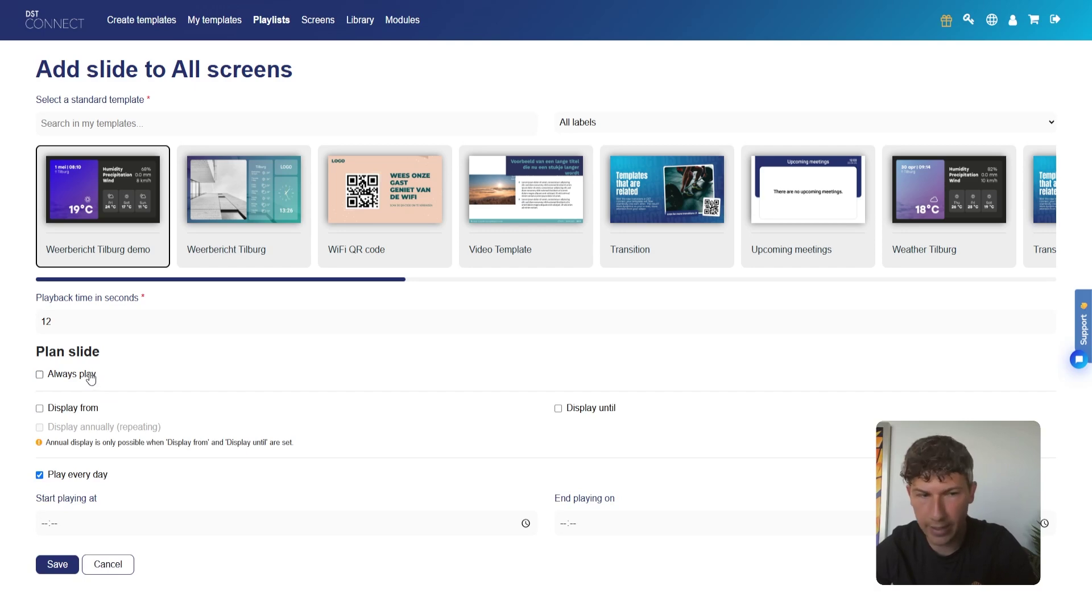
click(81, 415)
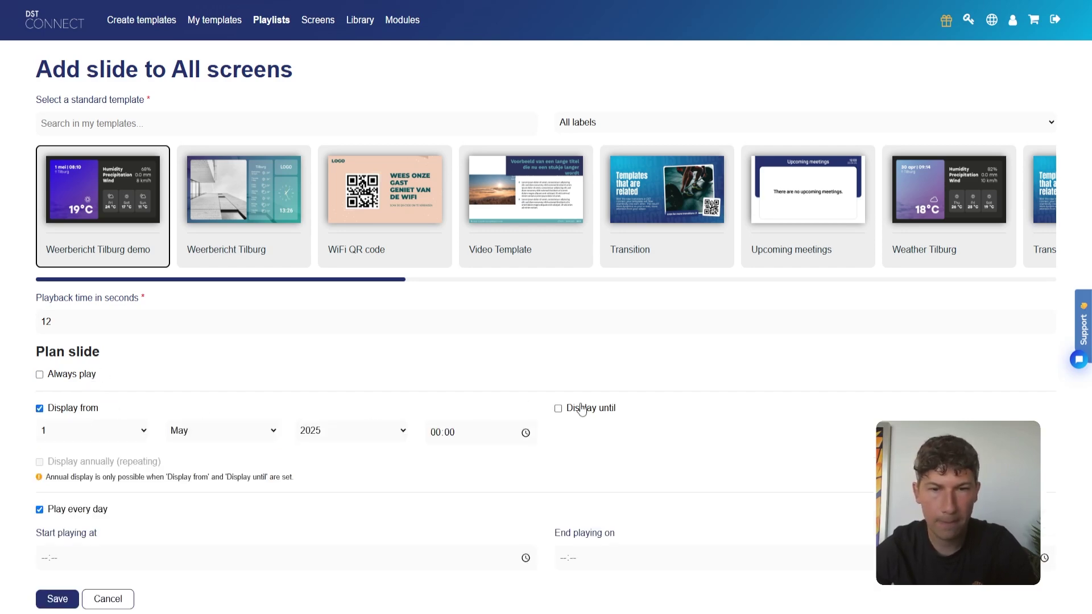
click(590, 414)
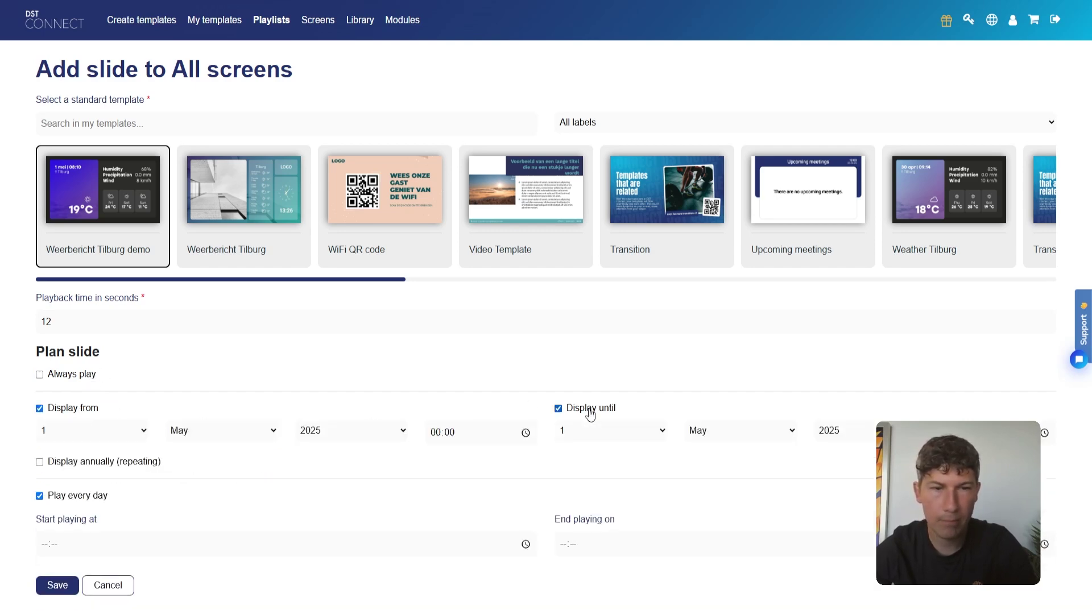
click(591, 414)
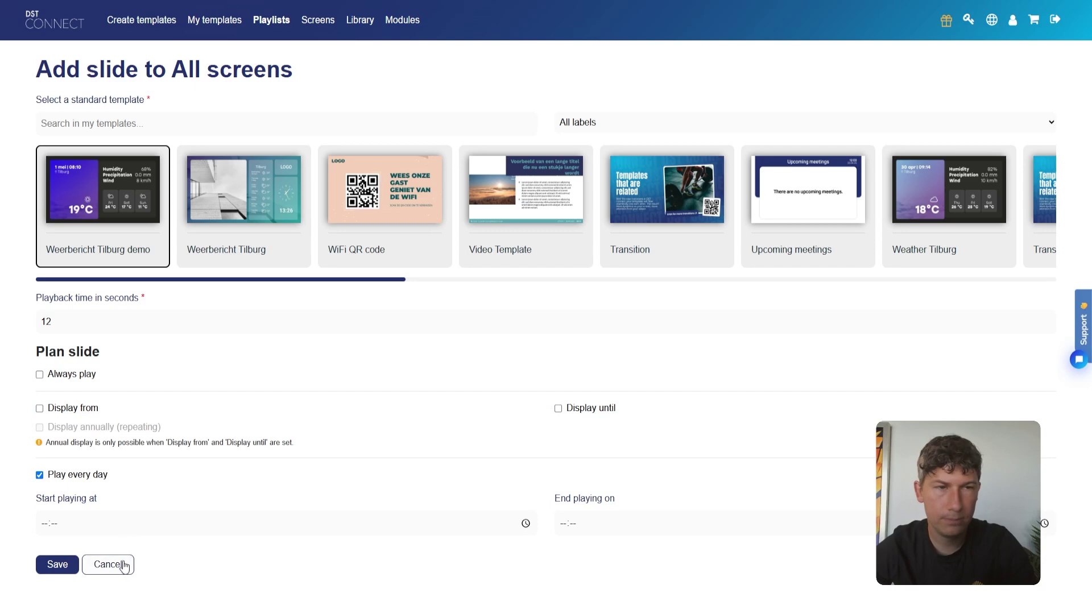
click(124, 566)
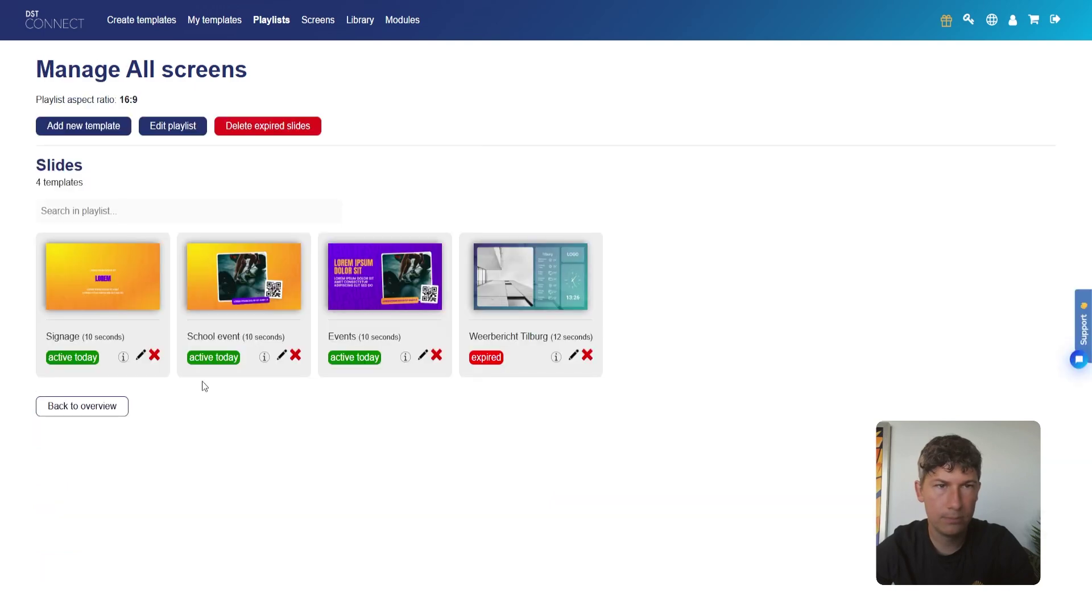
Look up the Quick publish option in both the own templates overview and the playlists overview, ending at the templates.
click(225, 29)
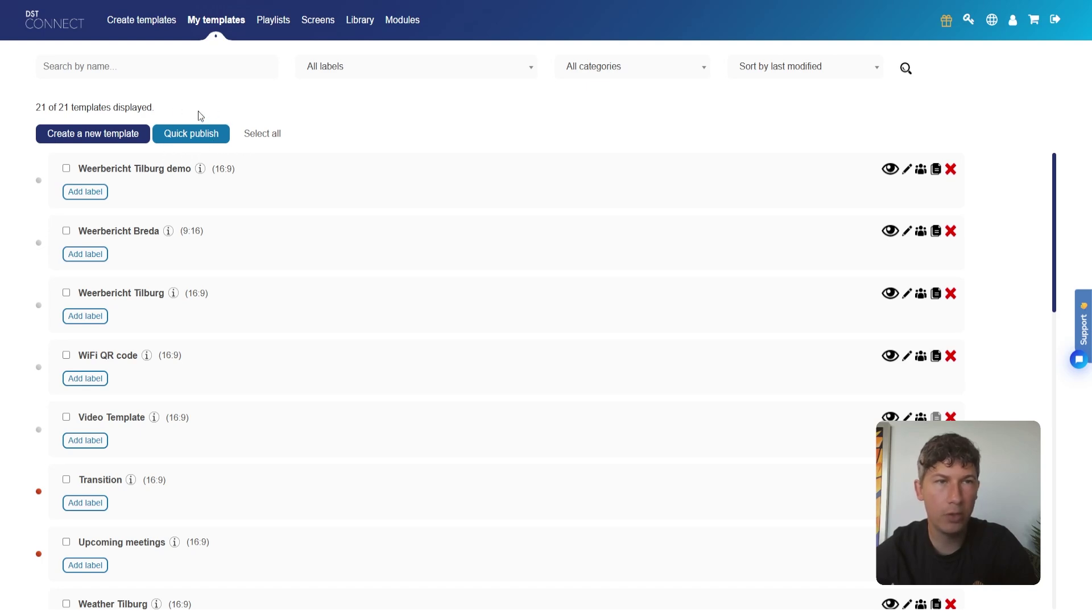
click(274, 22)
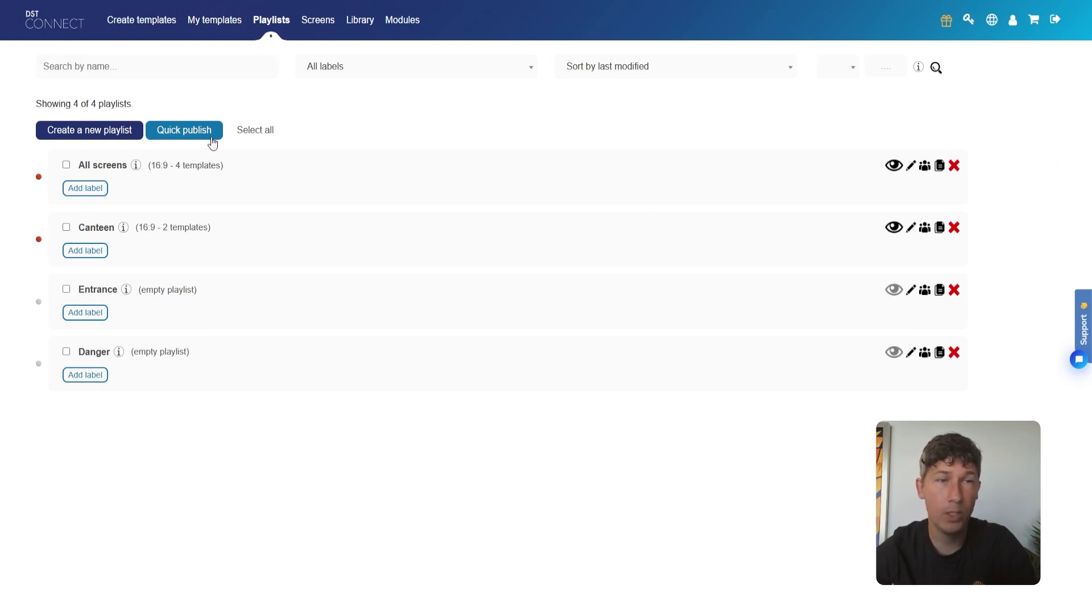
click(226, 24)
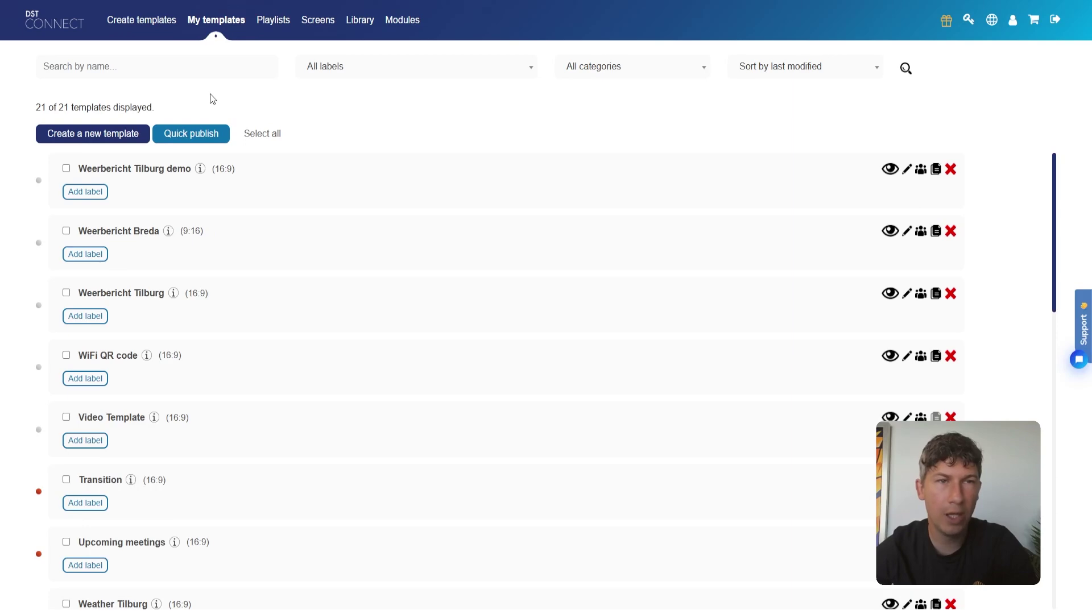
Open Quick publish and examine its template list, playlists and scheduling settings.
click(201, 138)
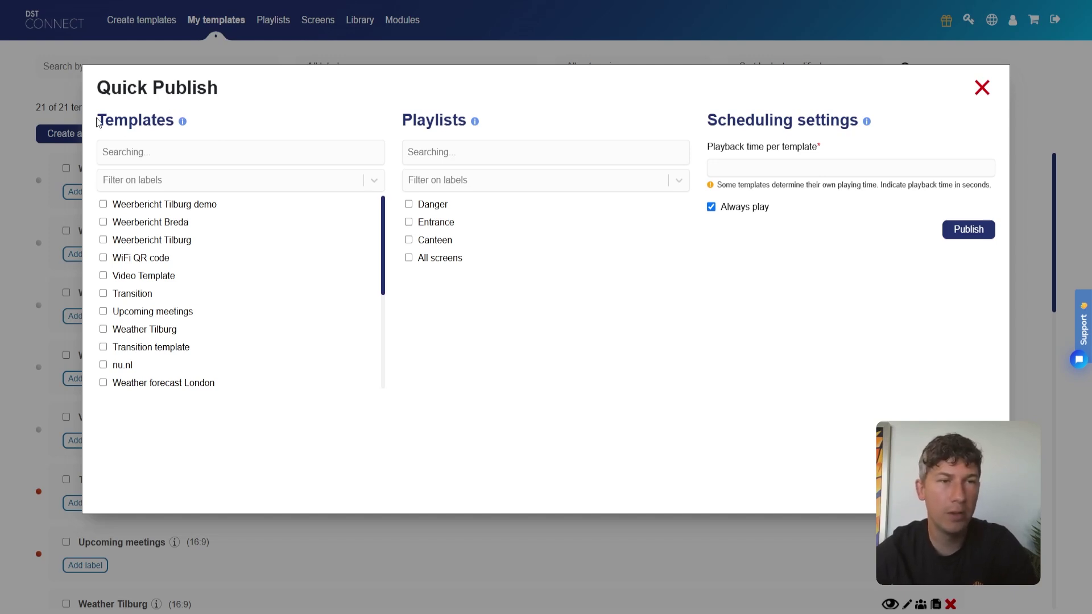
drag(98, 122, 174, 121)
scroll(181, 238, down, 1)
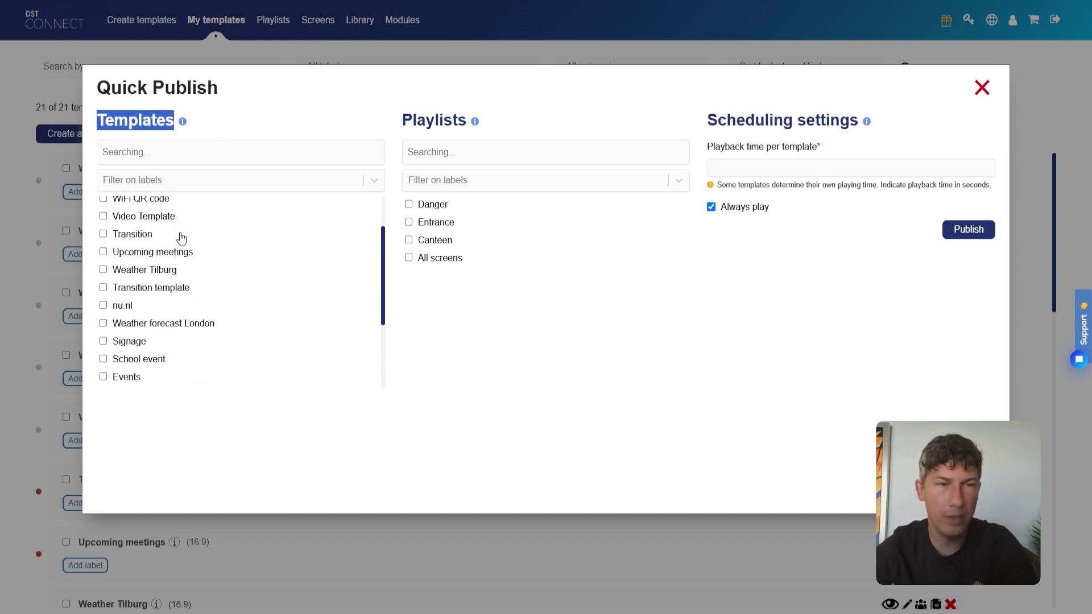
scroll(181, 238, down, 2)
scroll(178, 293, up, 3)
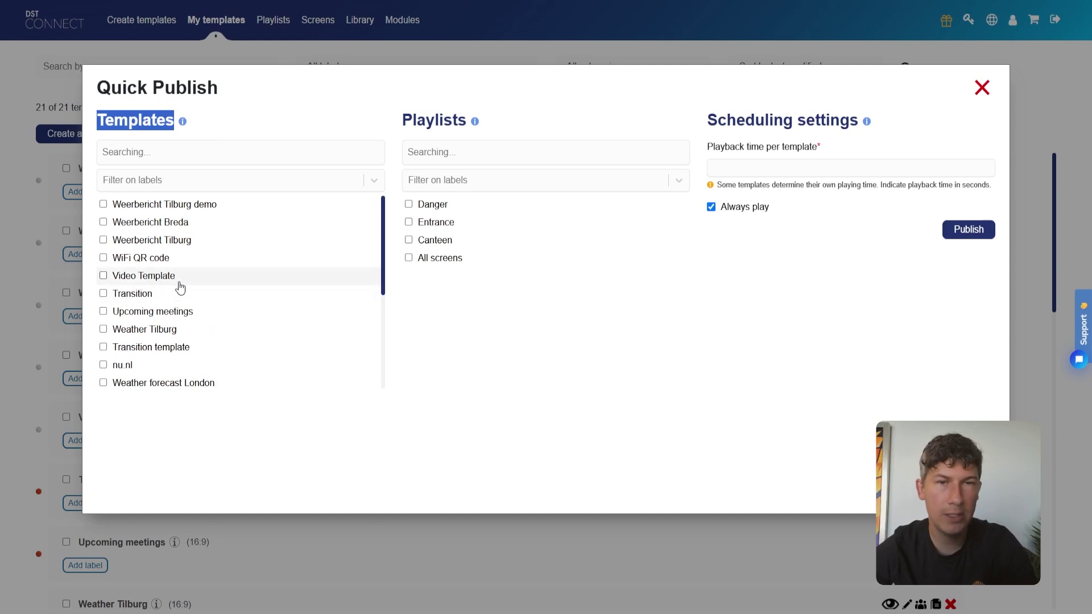
drag(468, 120, 407, 117)
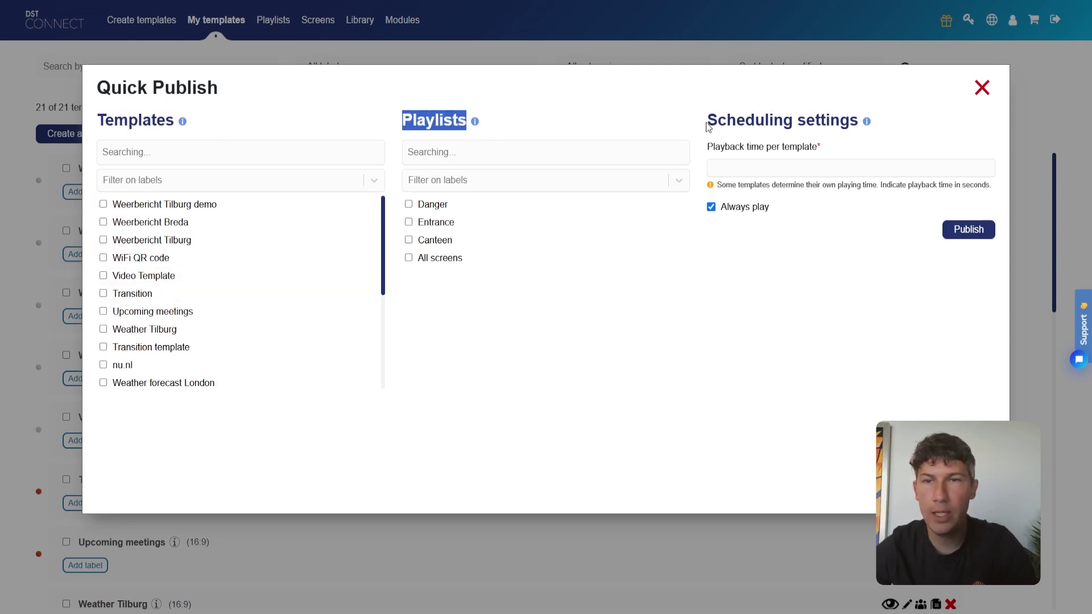
drag(707, 120, 862, 126)
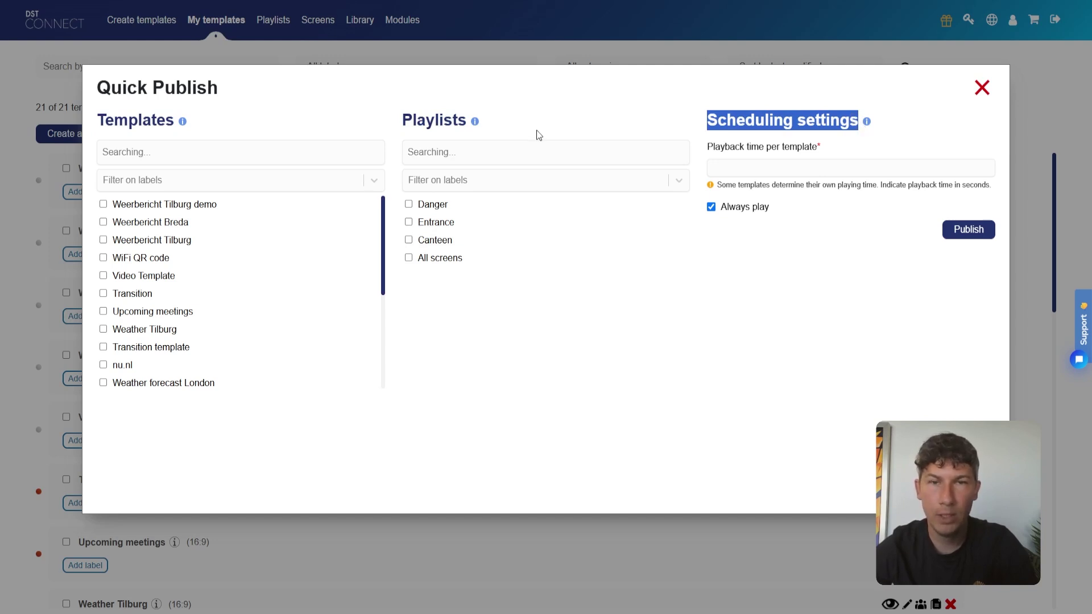
Select Weerbericht Tilburg demo, Weerbericht Breda, Weerbericht Tilburg and Video Template for publishing, and order them Breda, Tilburg, Tilburg demo, Video Template.
click(154, 206)
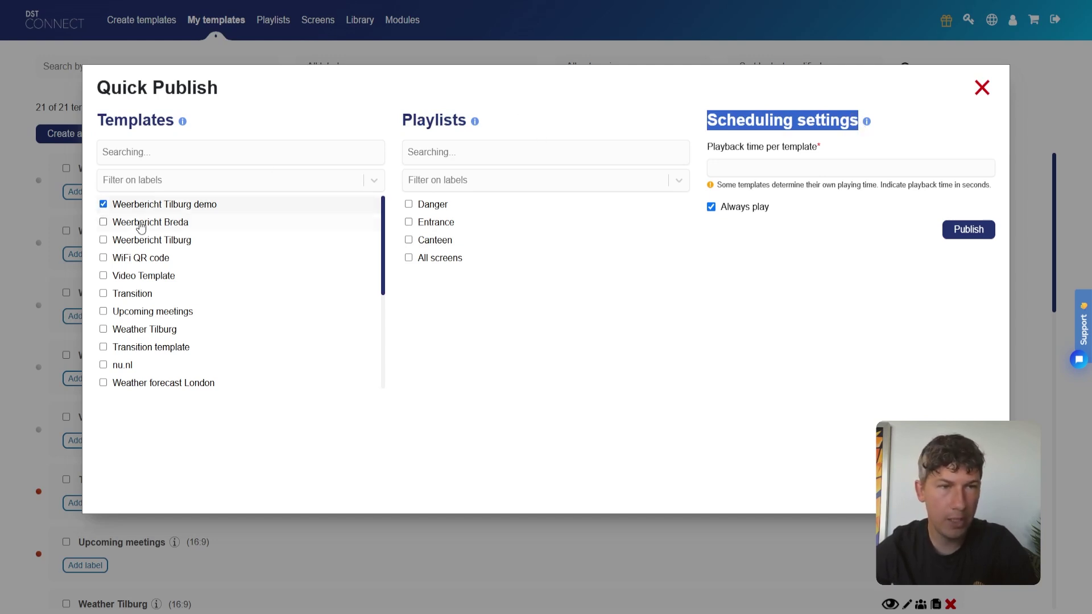
click(139, 225)
click(138, 242)
click(128, 276)
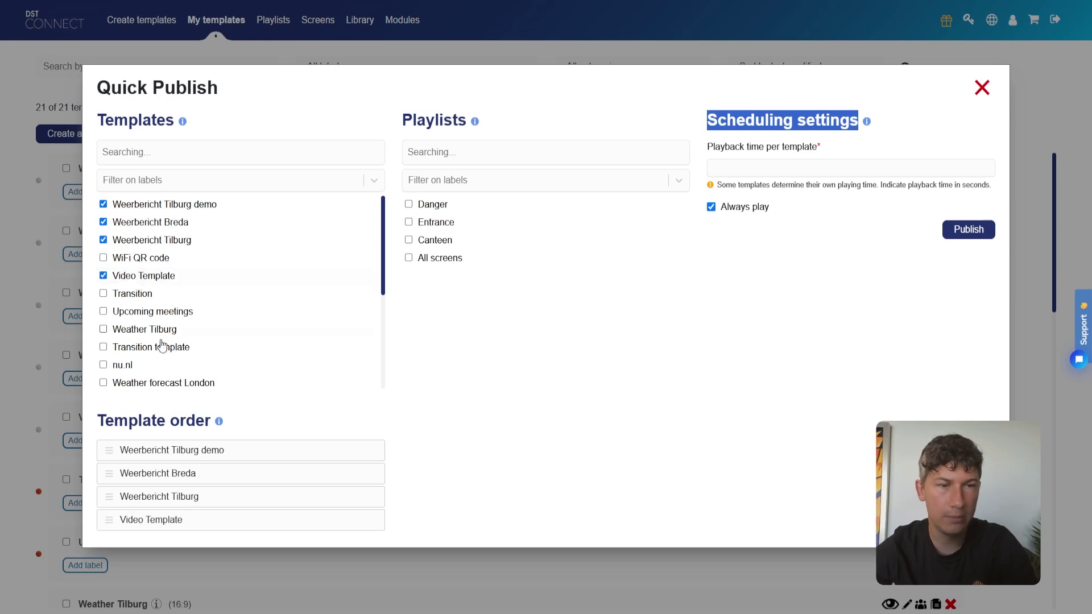
drag(158, 471, 162, 449)
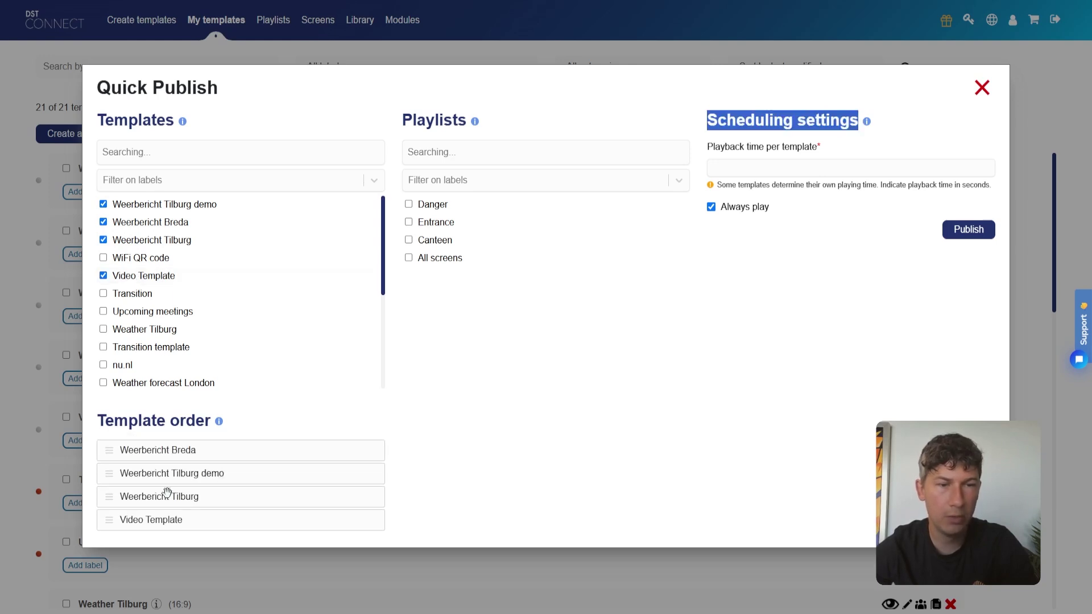
drag(166, 493, 195, 450)
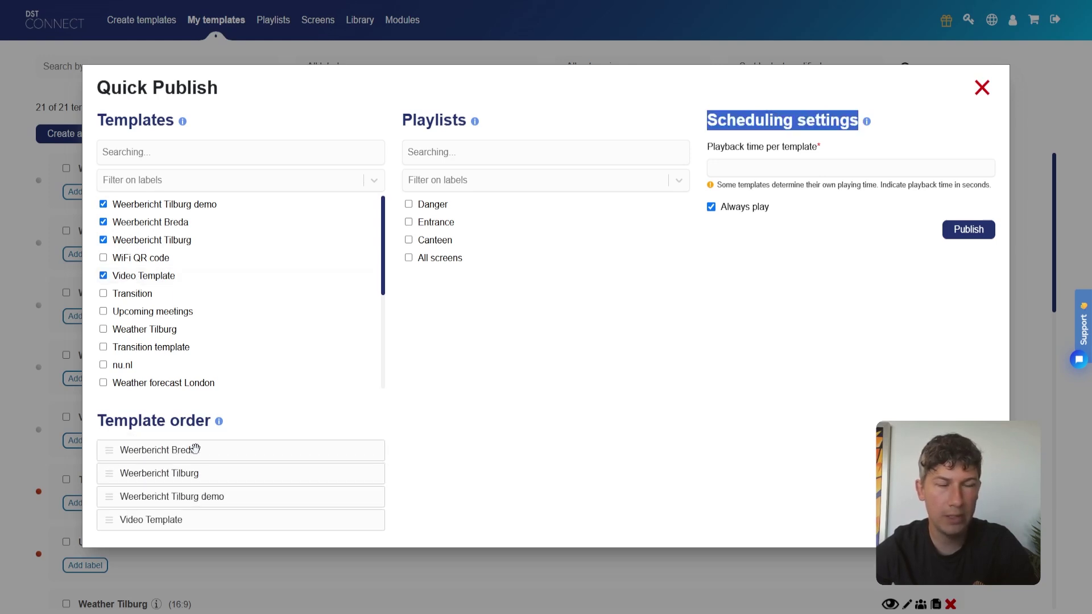
Choose the Danger, Entrance, Canteen and All screens playlists as publishing targets.
click(435, 206)
click(439, 227)
click(438, 241)
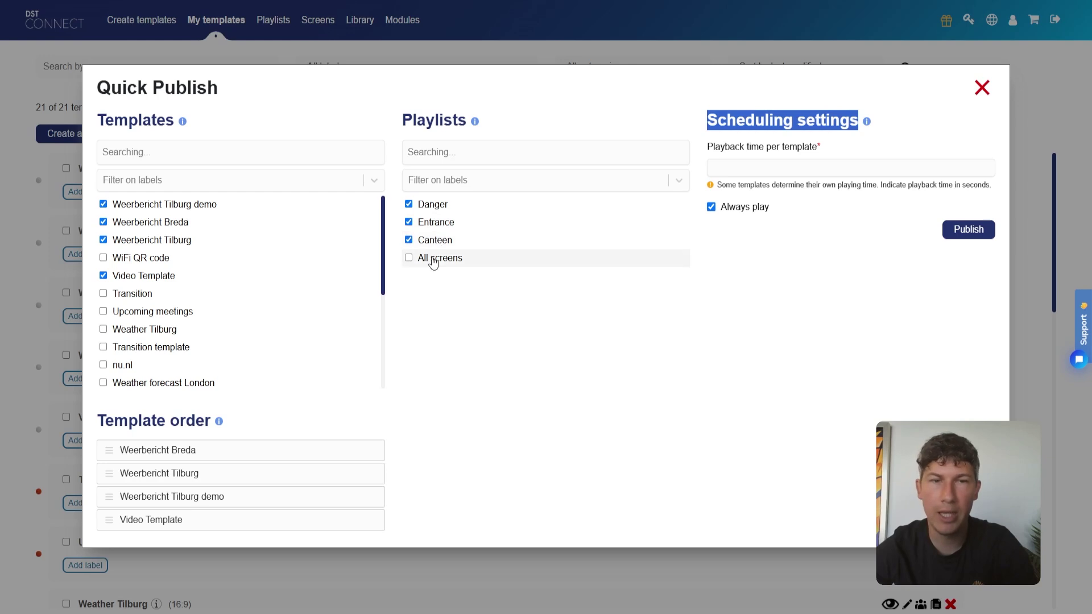
click(434, 260)
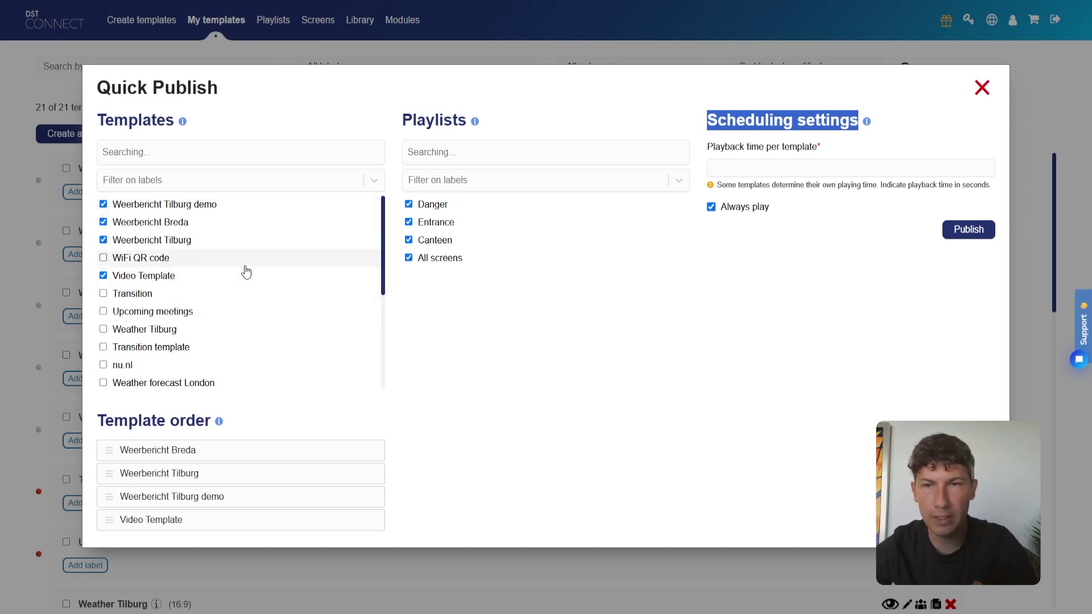
Set the playback time per template to 12 seconds and turn off Always play.
click(779, 167)
text(1)
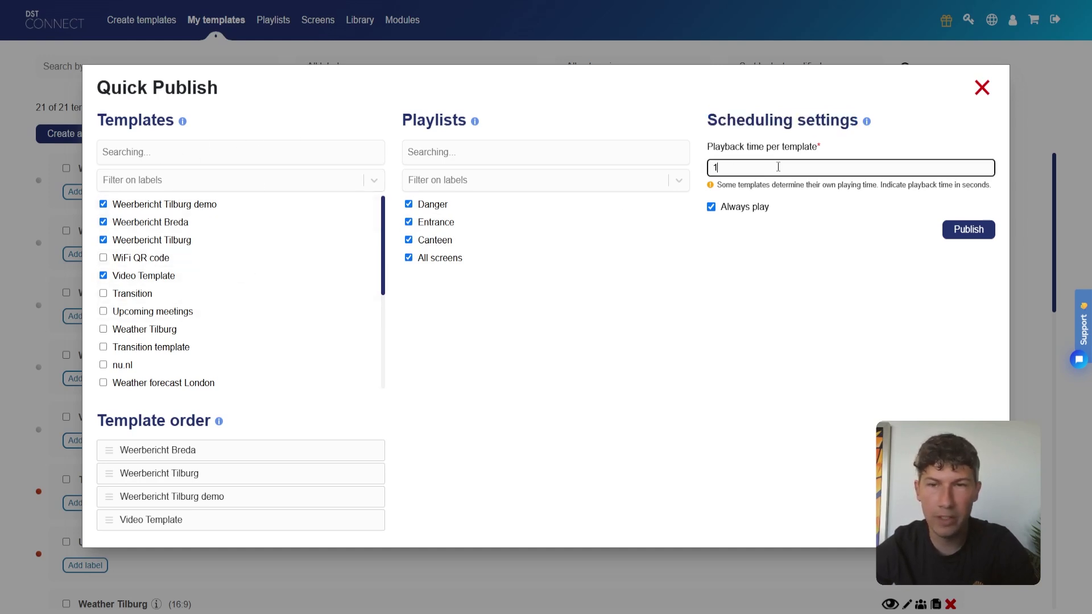
text(2)
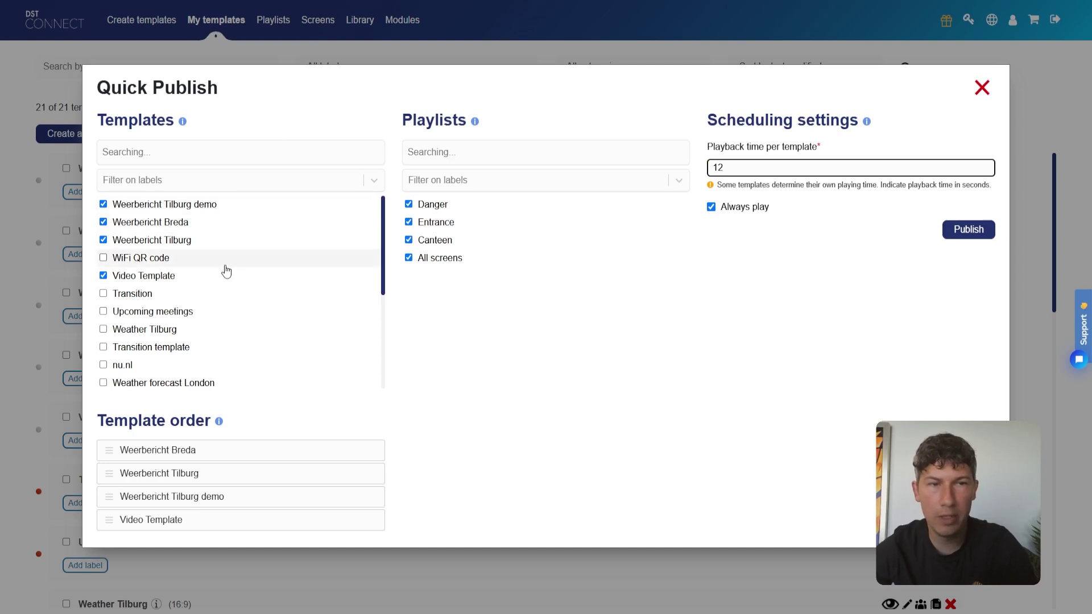
click(741, 209)
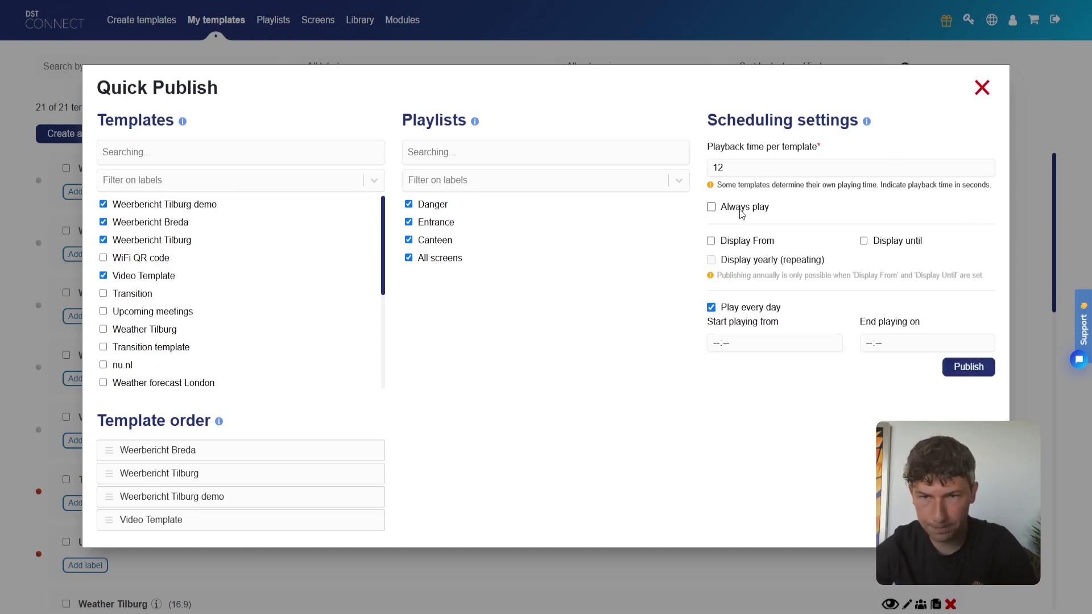
Limit the display period from 2025/05/01 00:00 until 2025/05/02 23:59.
click(747, 241)
click(877, 243)
click(790, 257)
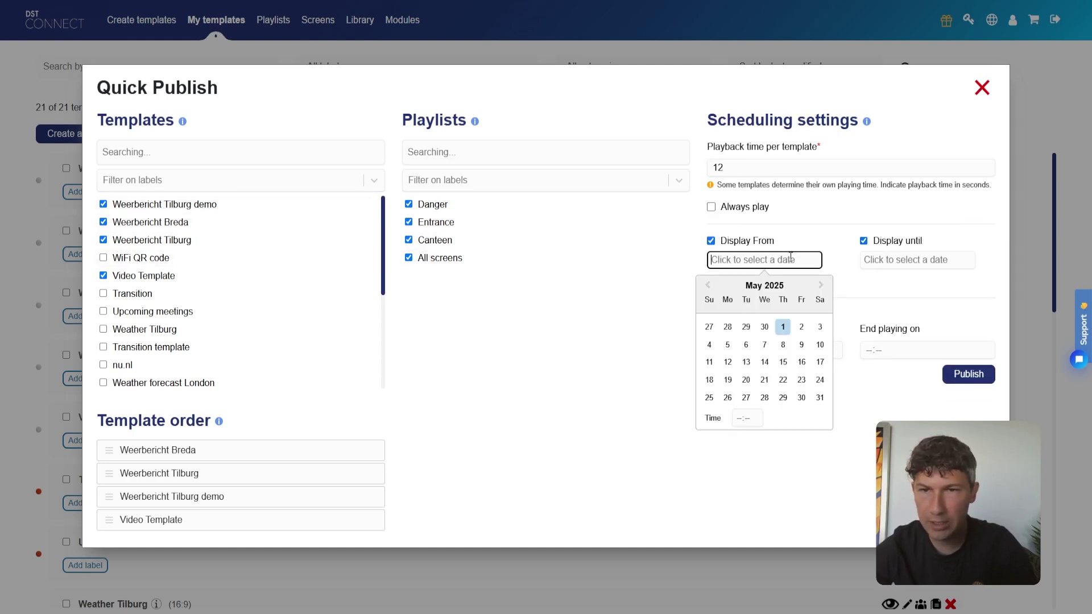
click(783, 327)
click(888, 261)
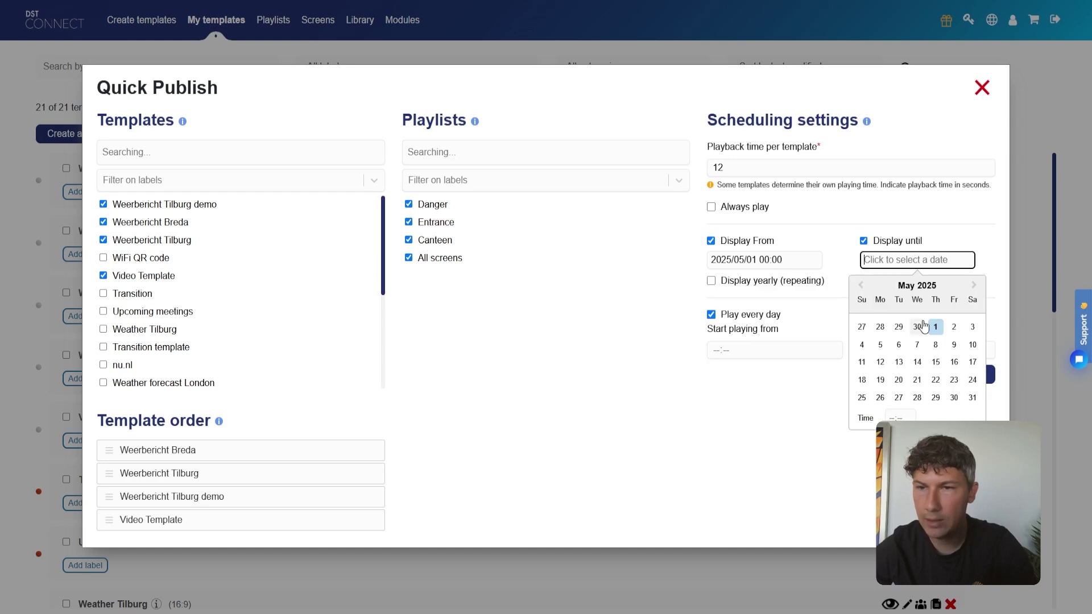
click(954, 327)
double_click(917, 260)
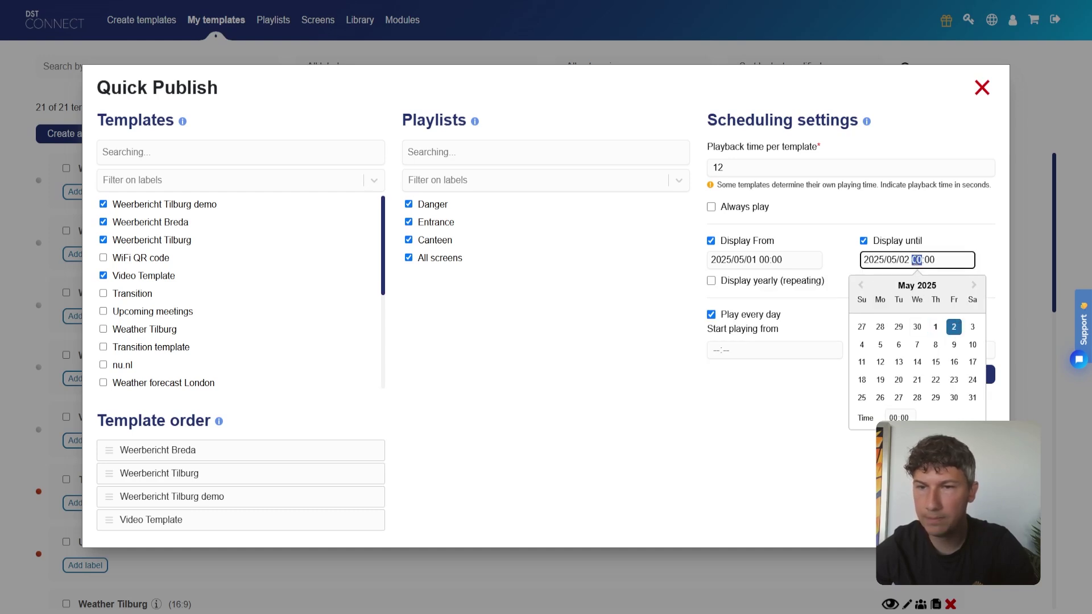
text(2359)
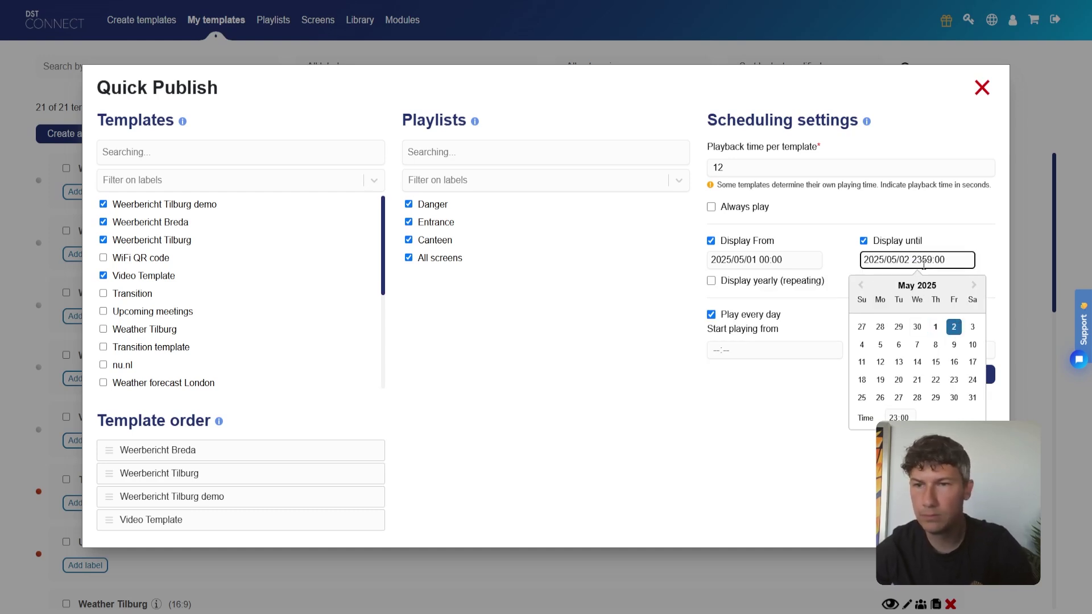
double_click(923, 260)
text(23:)
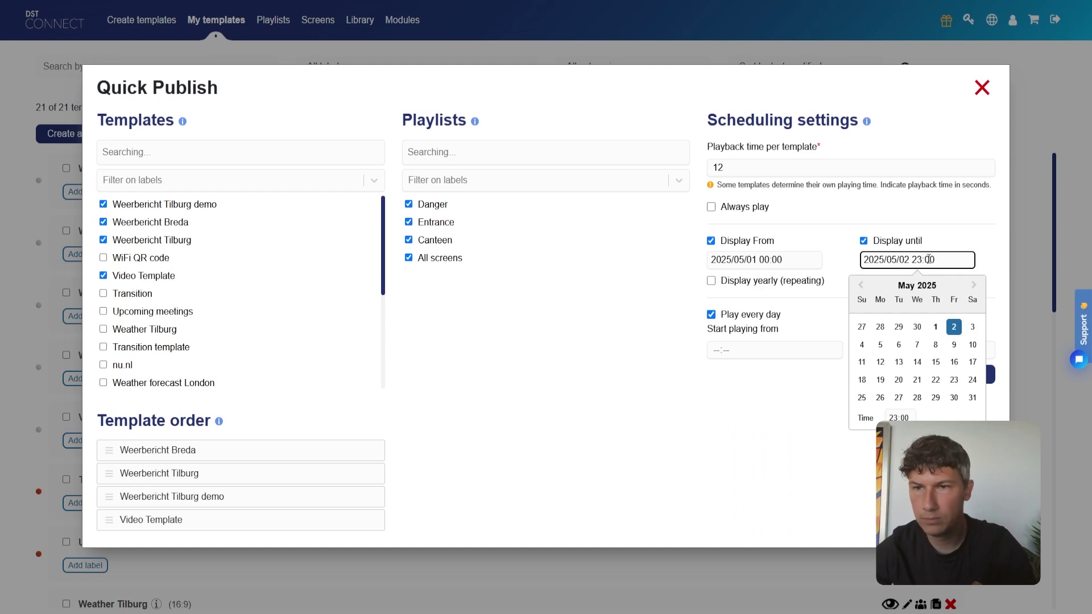
text(59)
click(938, 236)
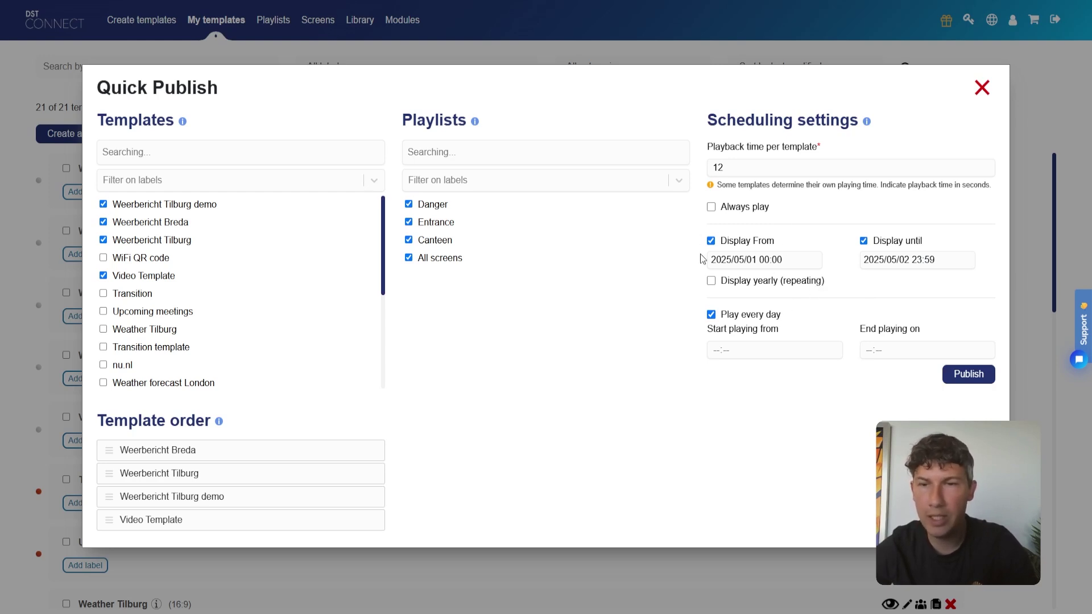
Replace daily playback with display on Monday, Tuesday and Wednesday, and close Quick Publish without publishing.
click(750, 314)
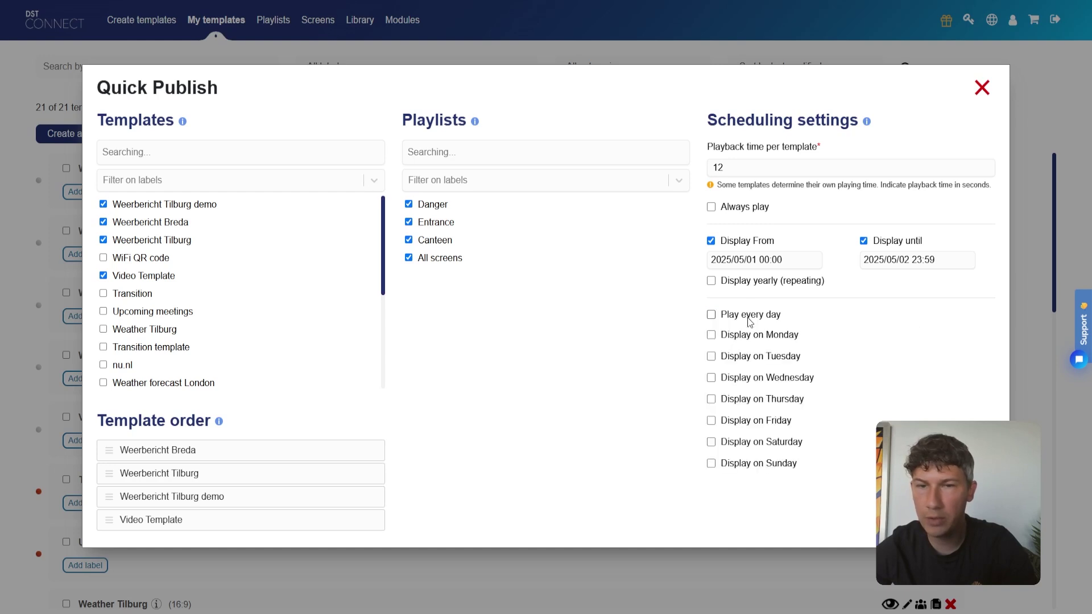
click(755, 336)
click(752, 393)
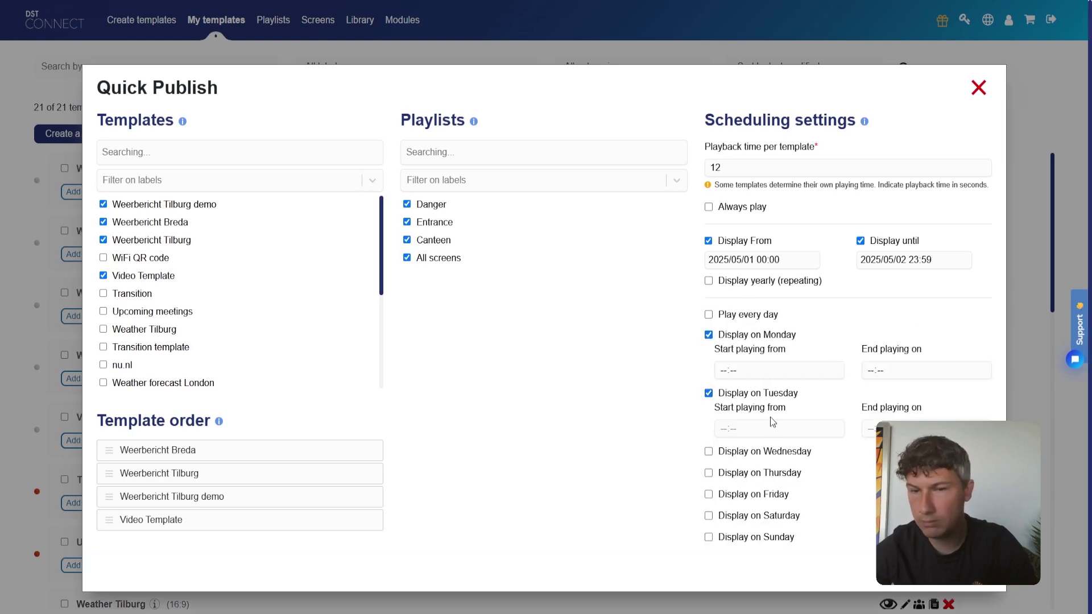
click(767, 452)
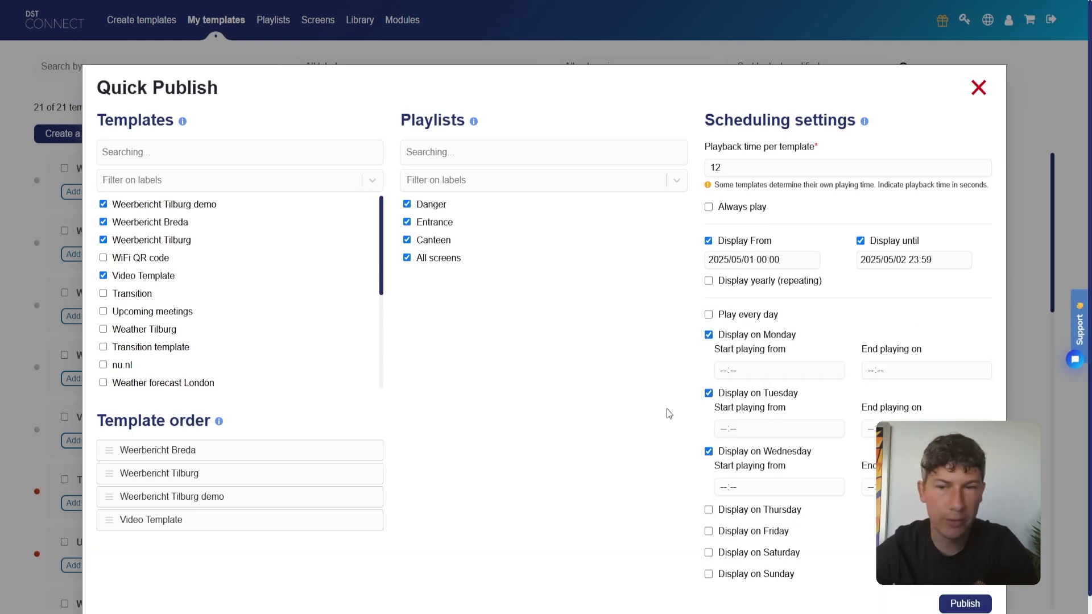
click(979, 87)
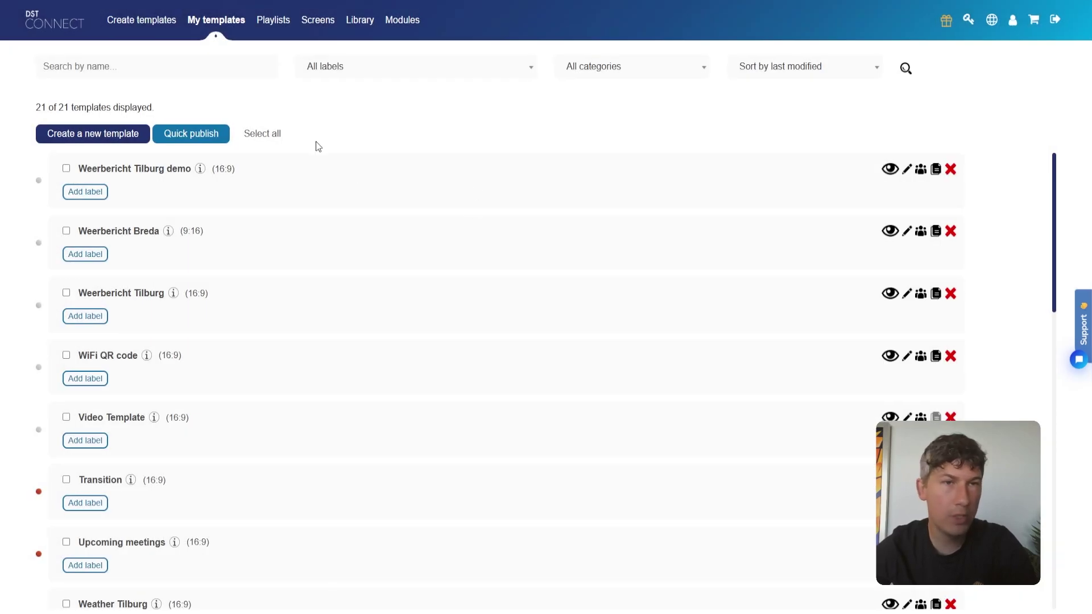
Examine Quick Publish for the playlists, including its playlists, screens and the Overrule other playlists setting, and close it without publishing.
click(278, 25)
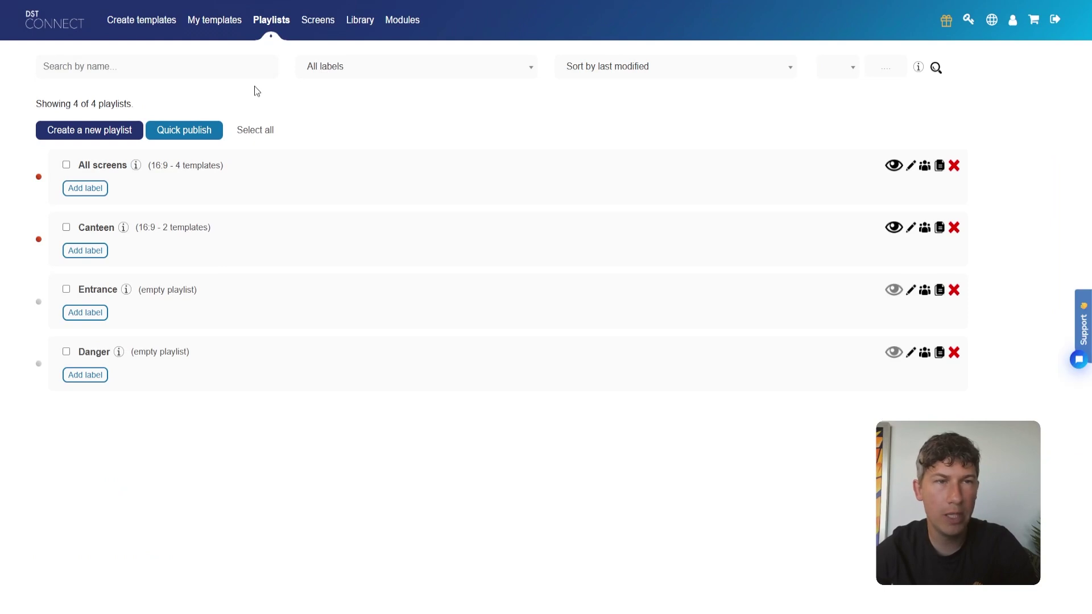
click(193, 135)
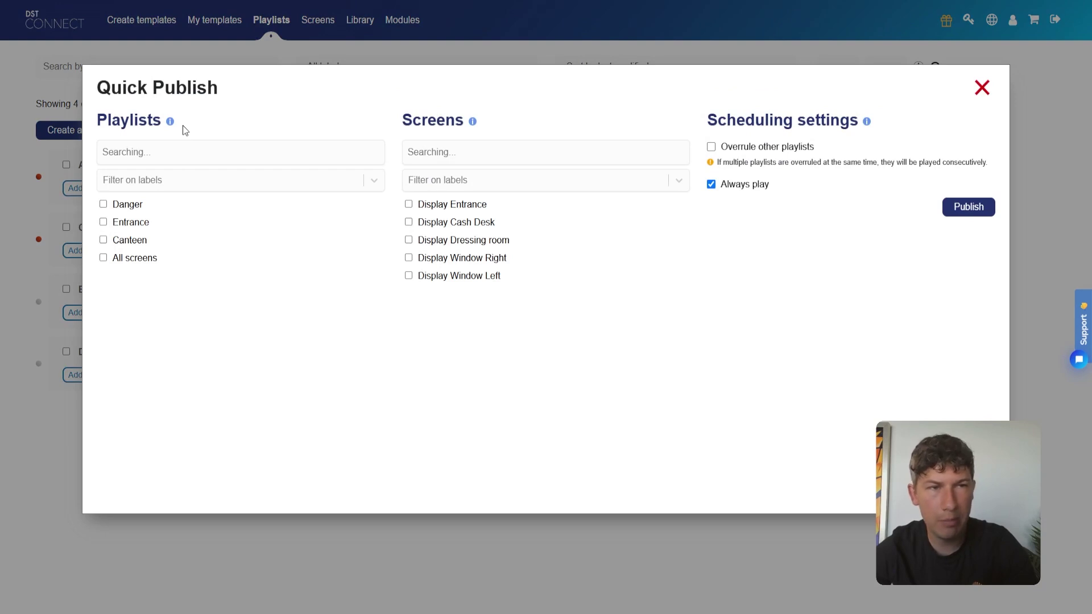
drag(162, 120, 99, 120)
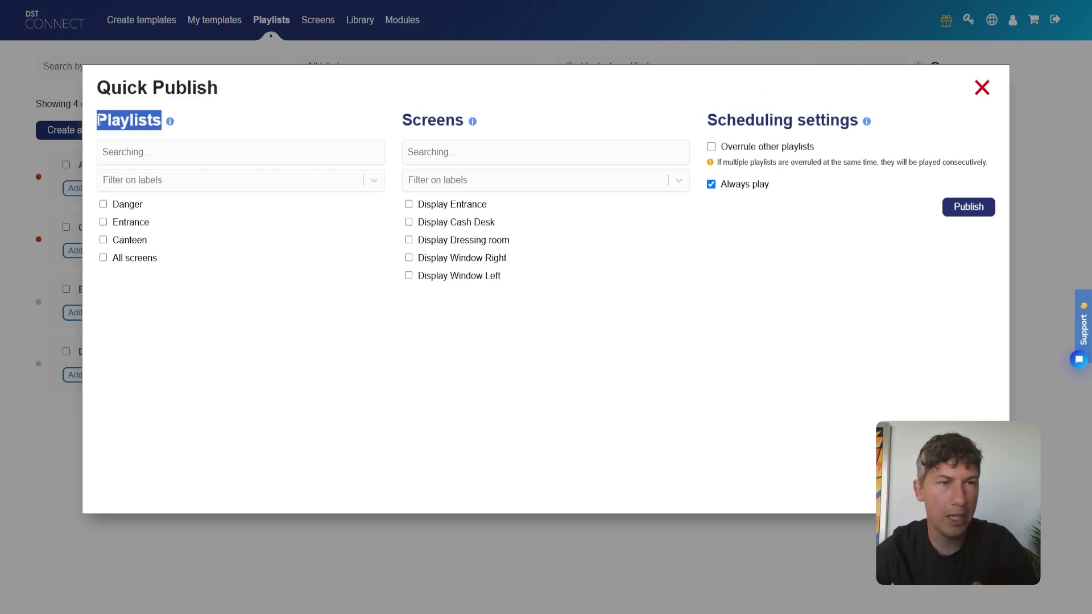
drag(404, 117, 462, 120)
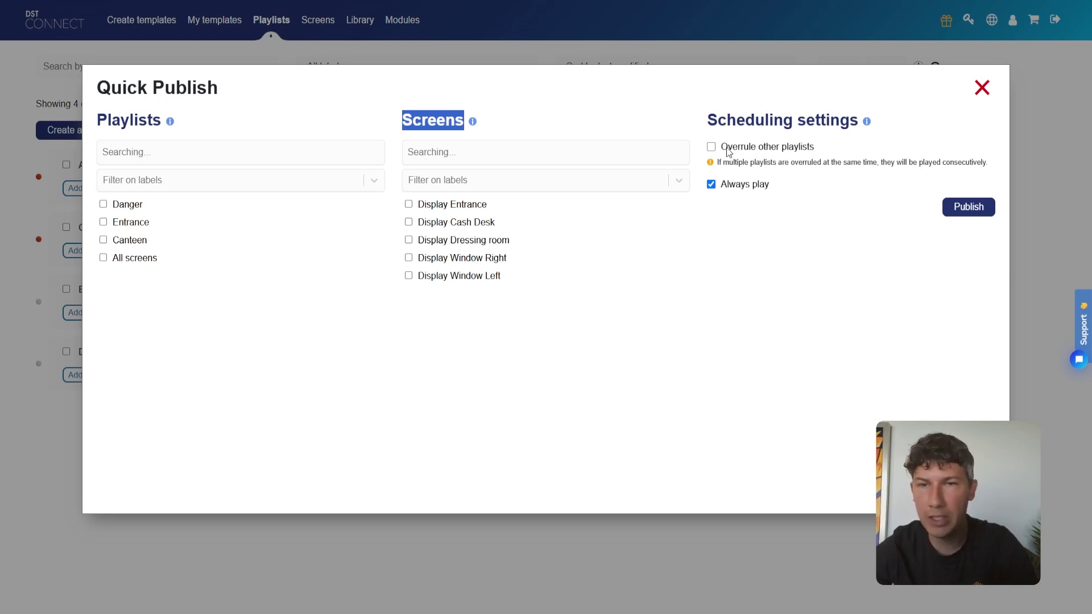
click(813, 149)
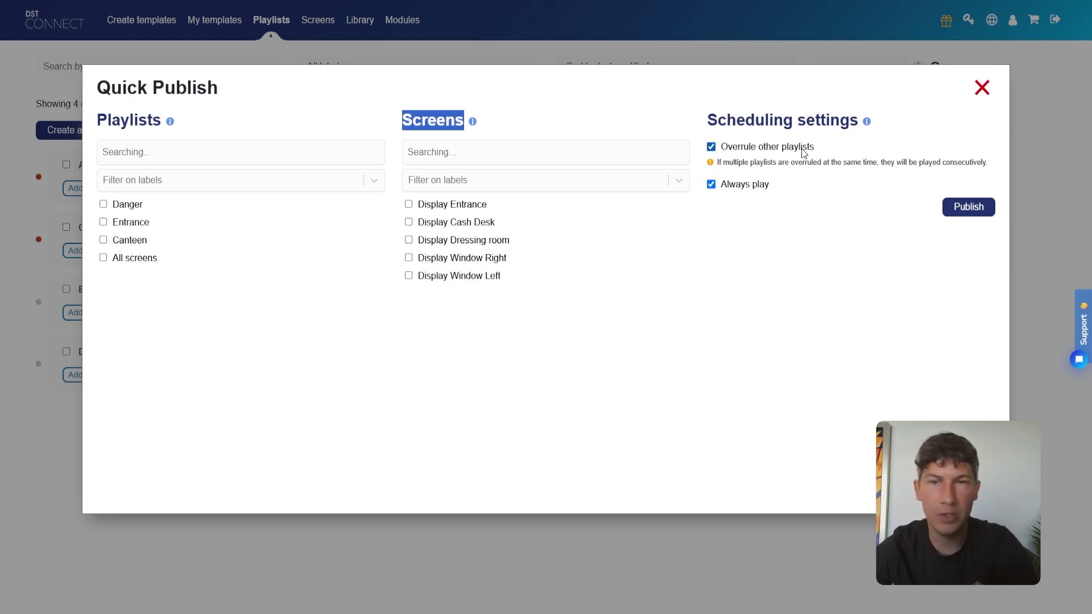
click(803, 149)
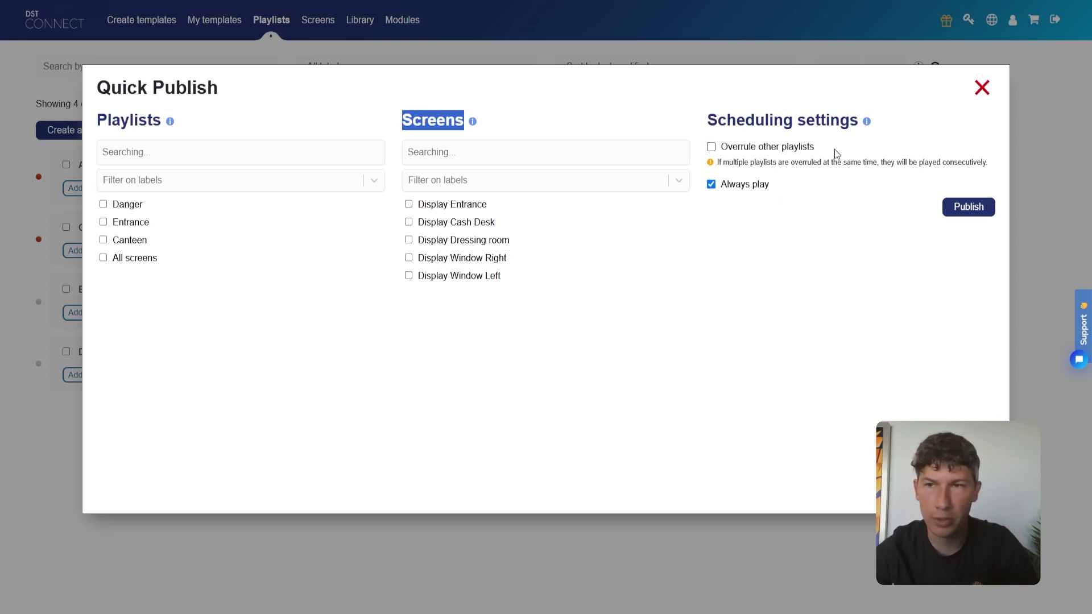
click(982, 89)
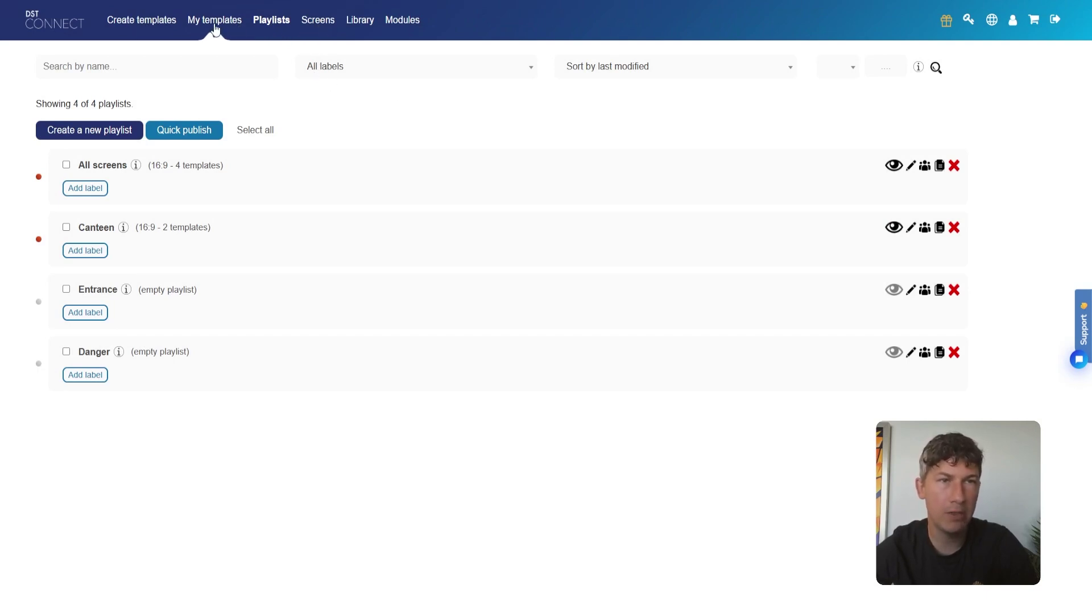
Open the media library and reveal its folder overview.
click(360, 21)
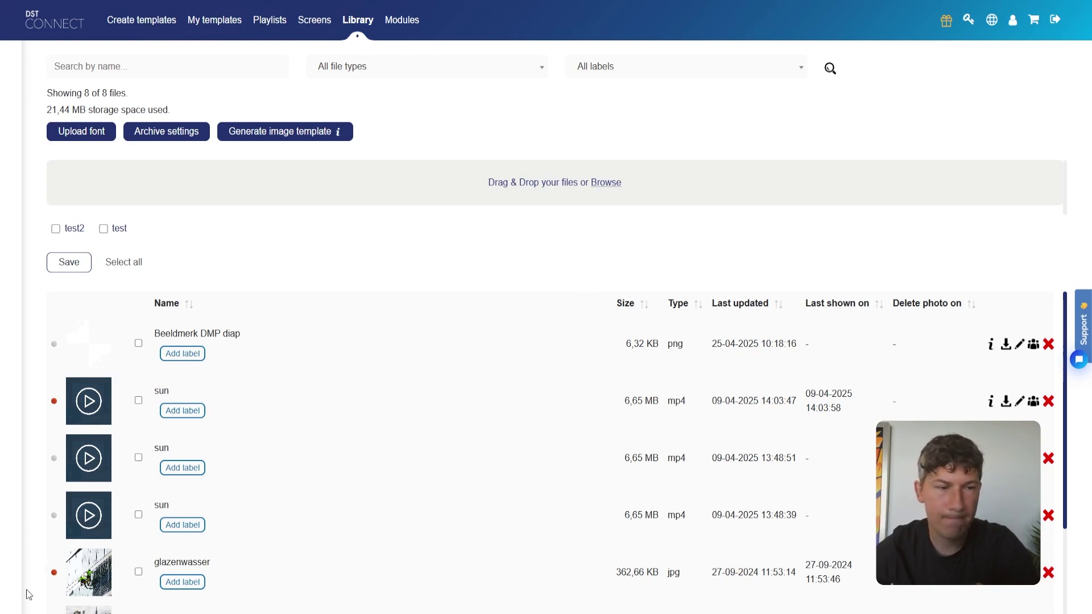
mouse_move(14, 595)
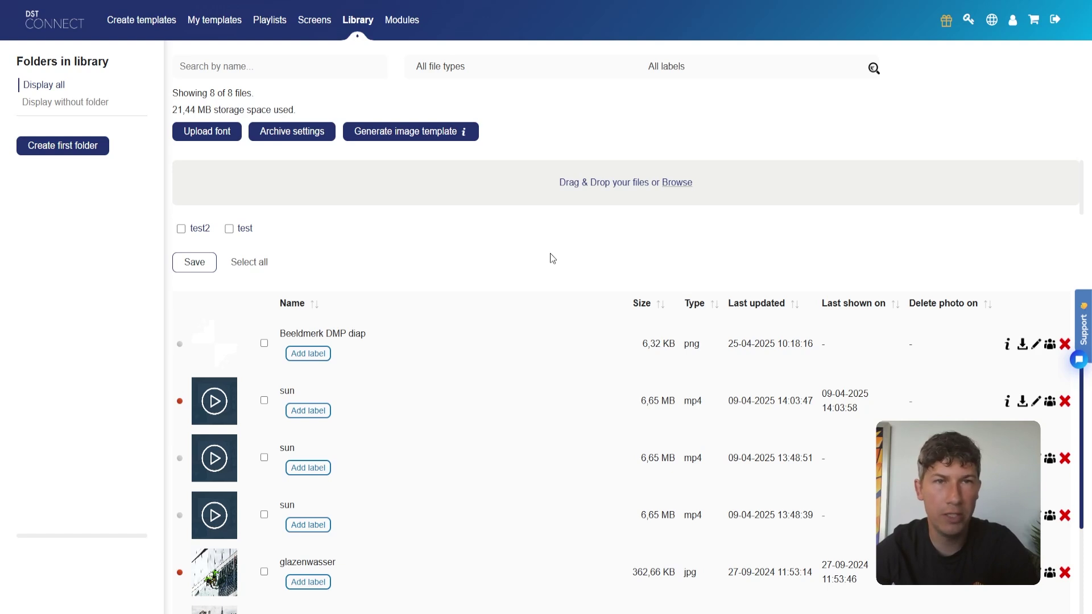
Open the modules overview and read through the available modules, from Remote Device Management down to Humly.
click(408, 28)
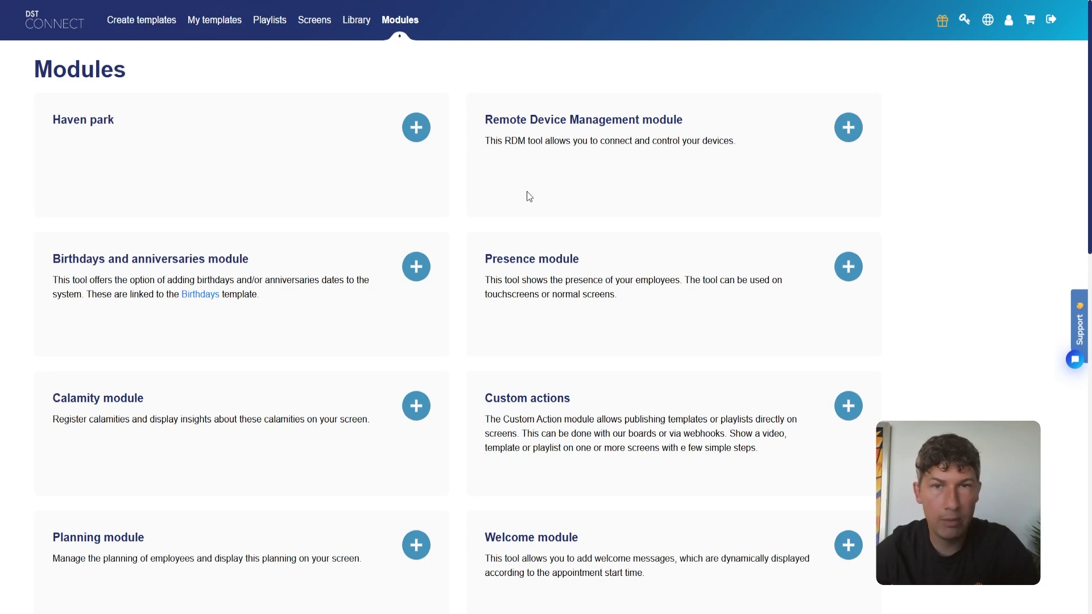
drag(600, 141, 640, 141)
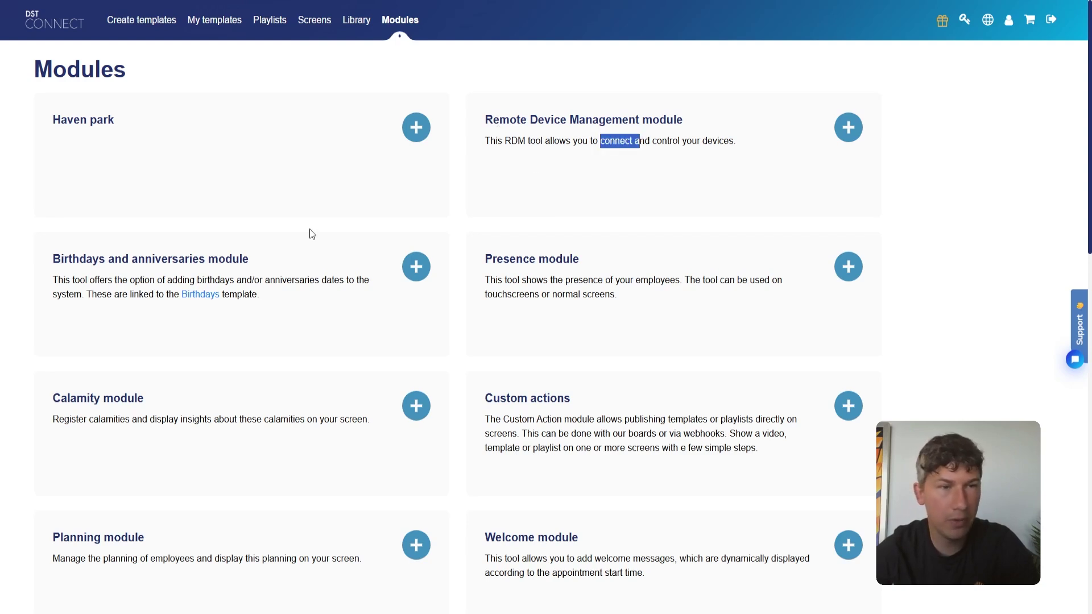
drag(250, 259, 66, 260)
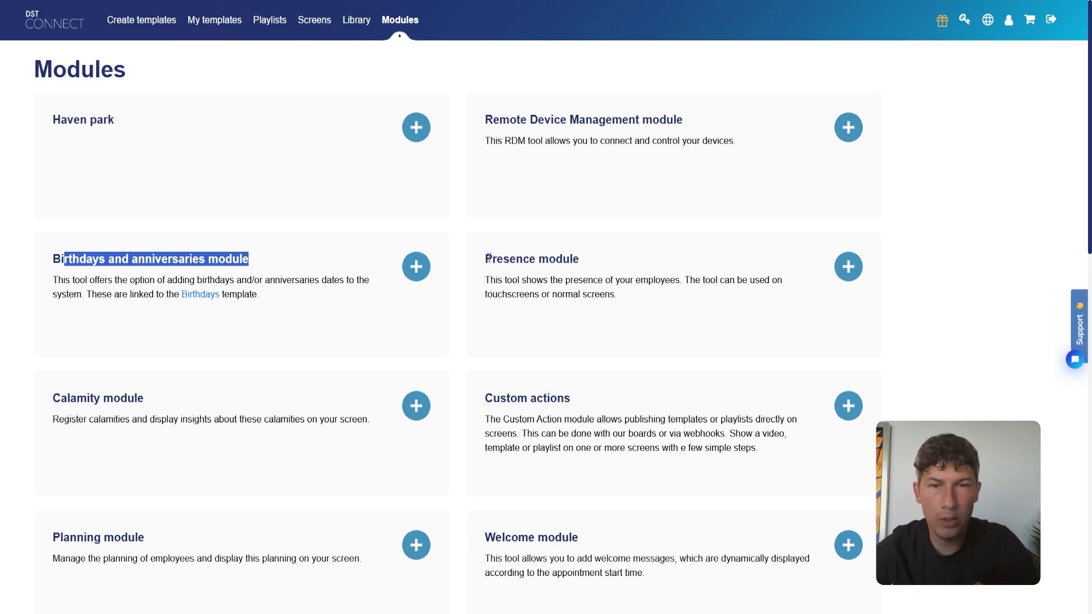
drag(488, 259, 596, 256)
scroll(591, 262, down, 1)
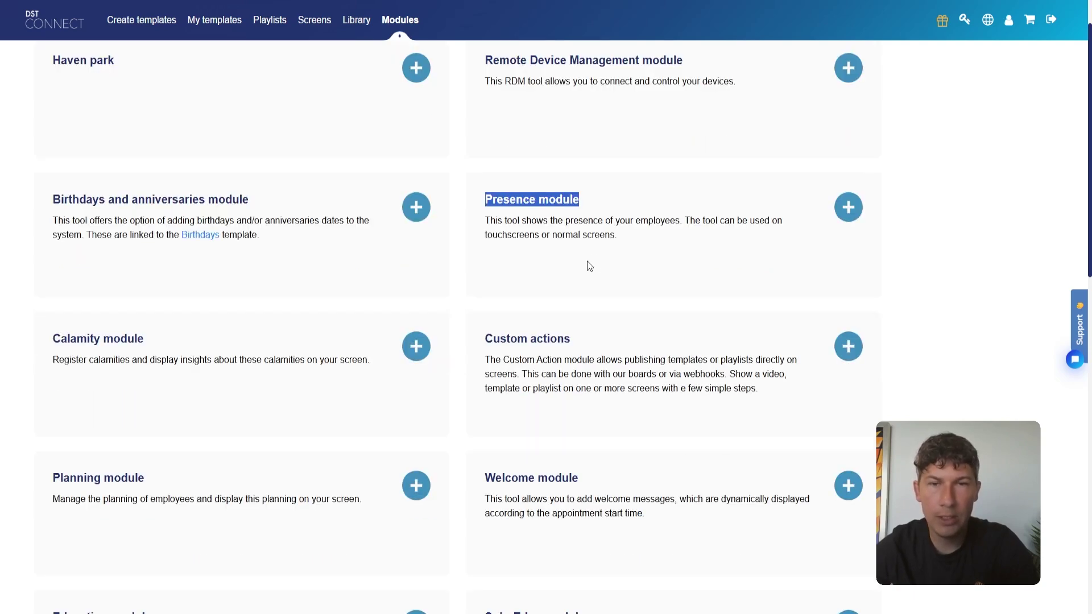
scroll(583, 267, down, 1)
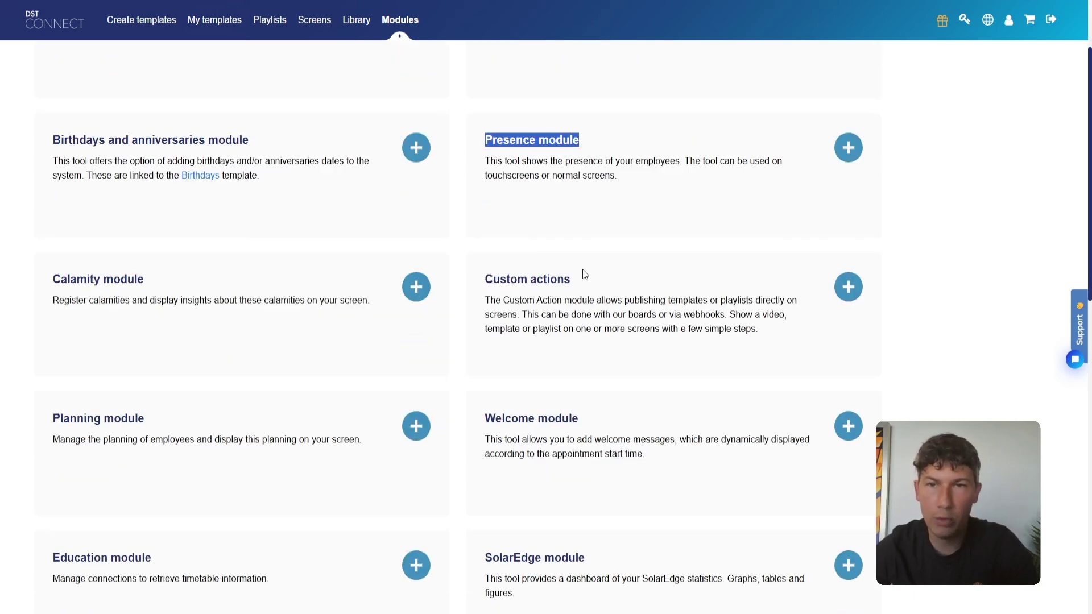
scroll(590, 260, down, 2)
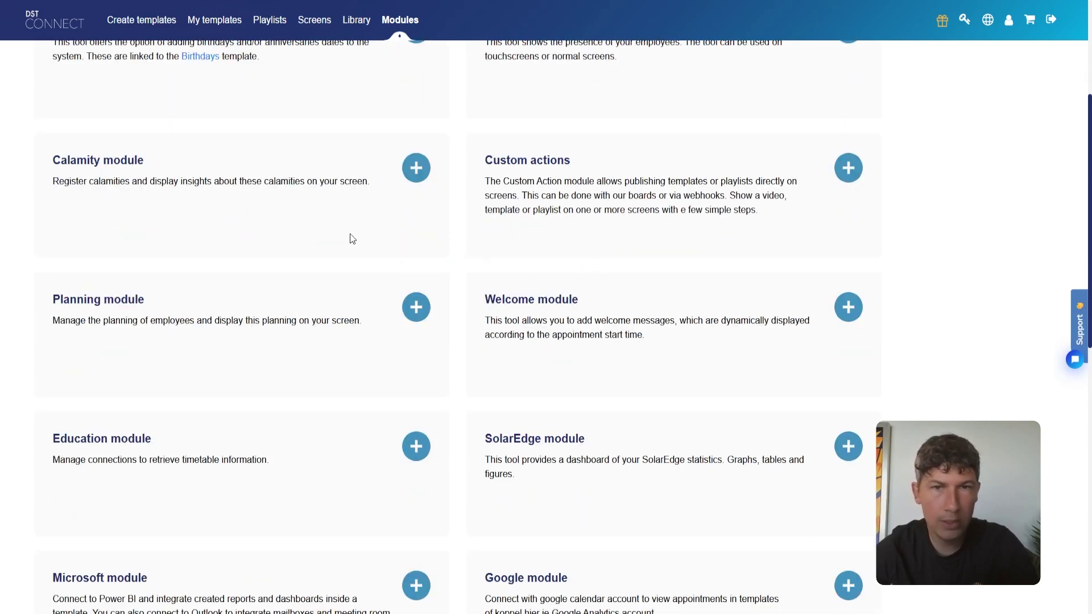
scroll(353, 239, down, 1)
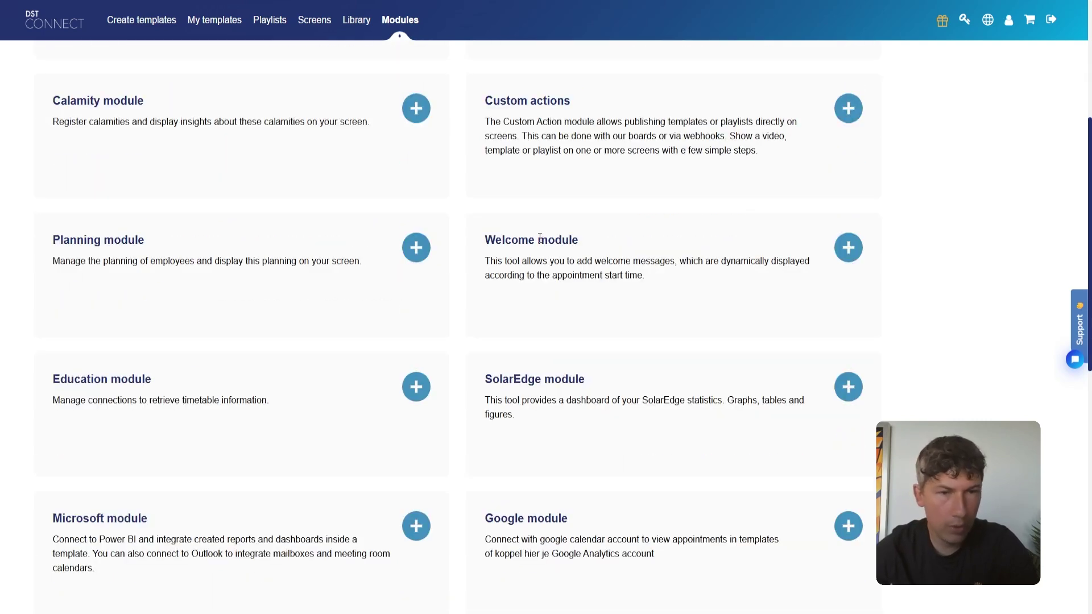
scroll(538, 240, down, 1)
scroll(528, 276, down, 2)
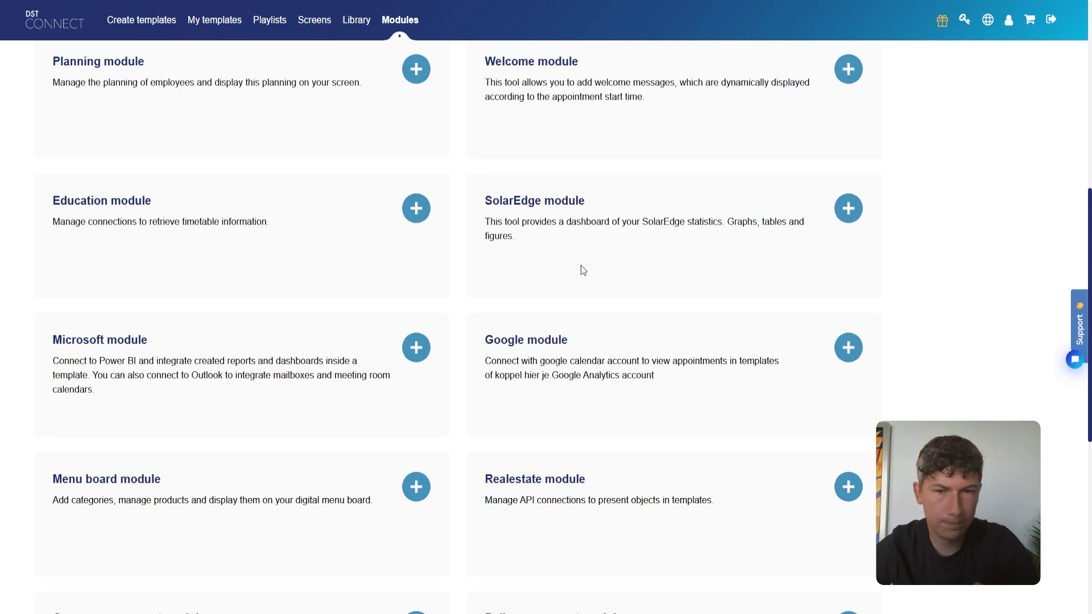
scroll(582, 267, down, 4)
scroll(579, 266, down, 3)
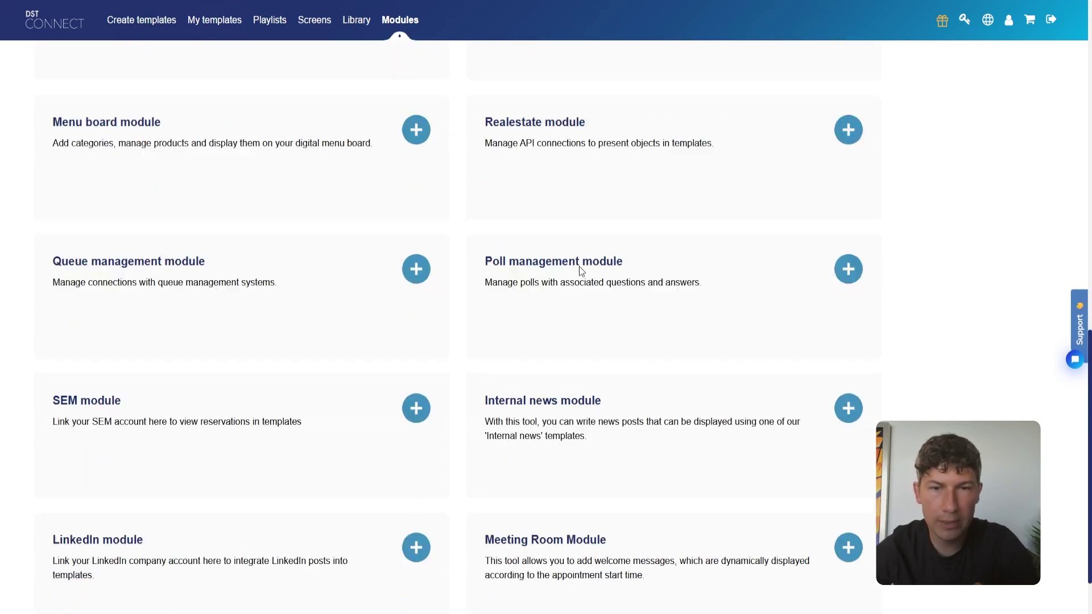
scroll(580, 277, down, 2)
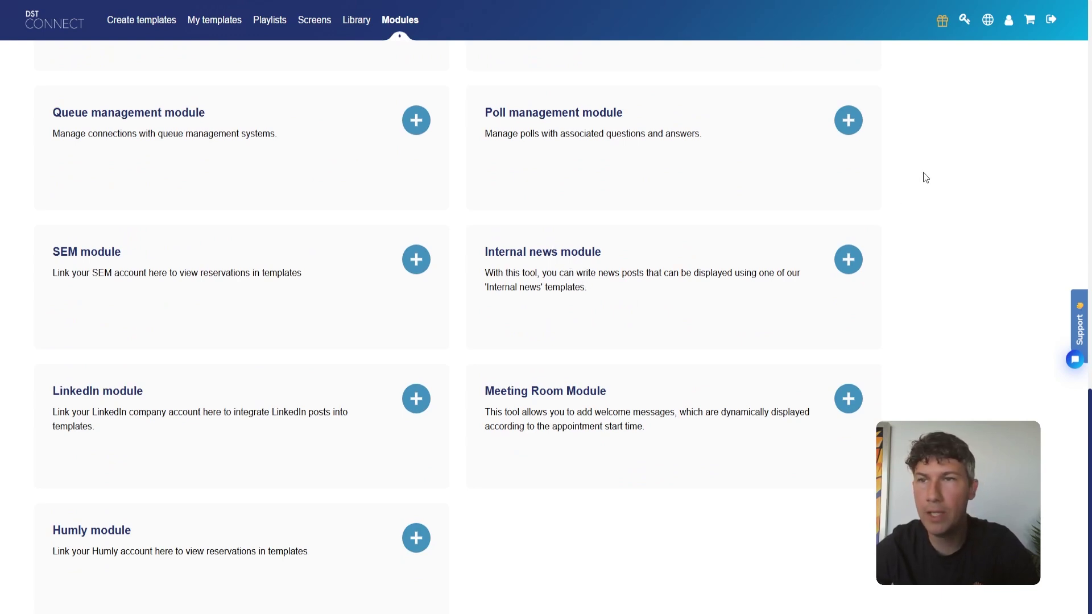
Open the account details page and look over the company settings options and company logos.
click(1009, 22)
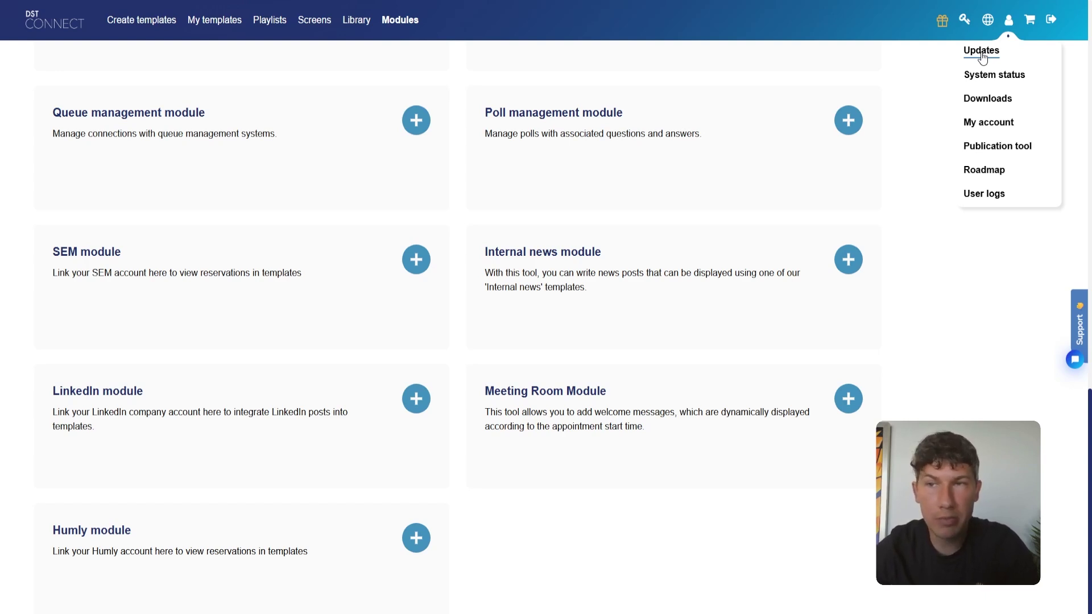
click(979, 126)
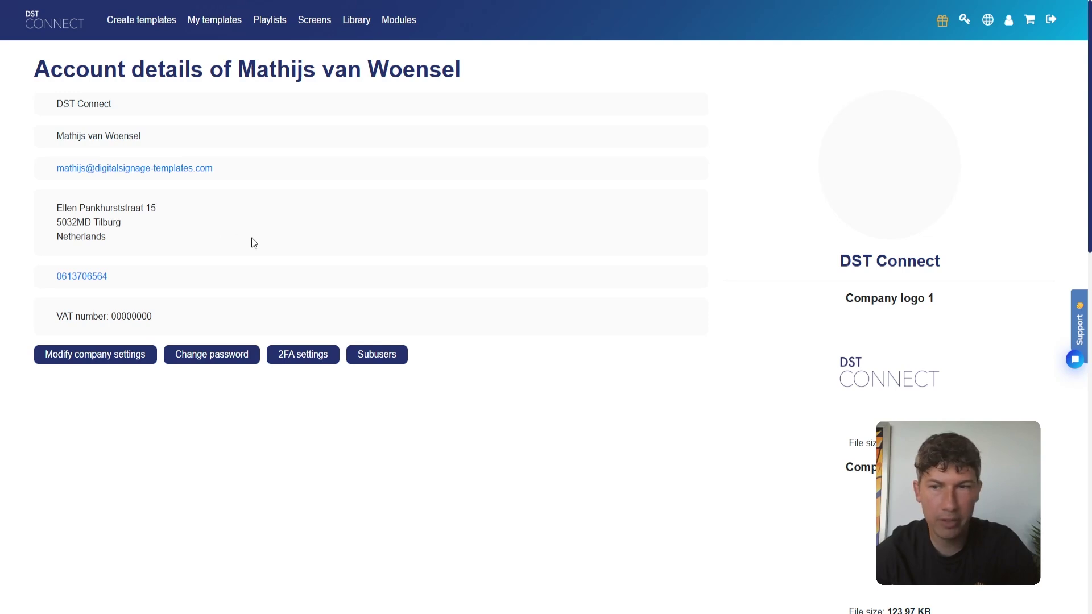
scroll(763, 265, down, 2)
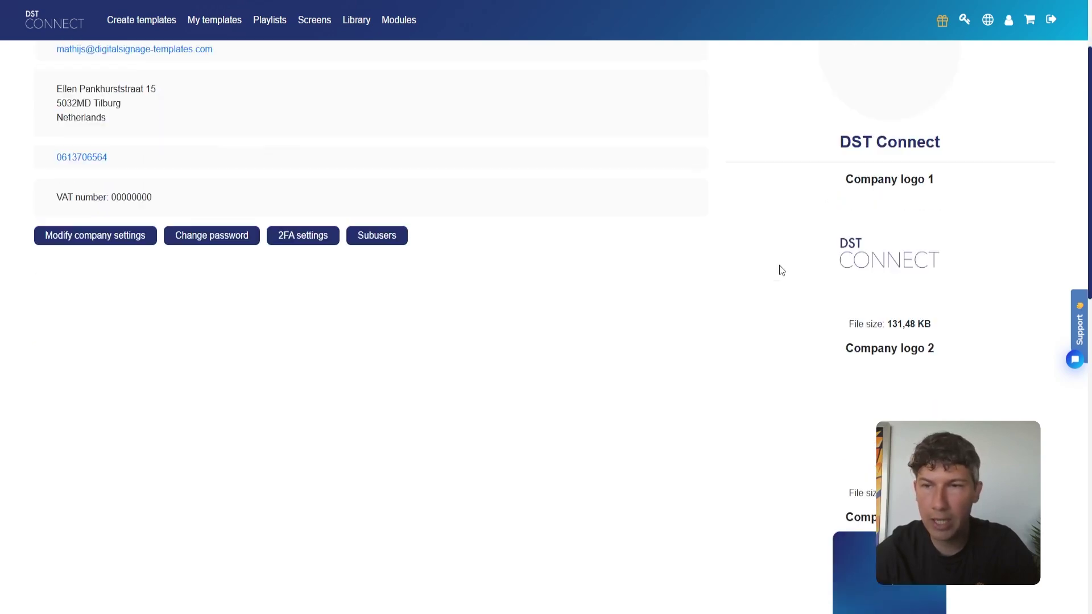
Examine the account page's company logos, logo settings and colors, plus the template, security, text, time, calamities and screen status settings.
scroll(818, 165, down, 2)
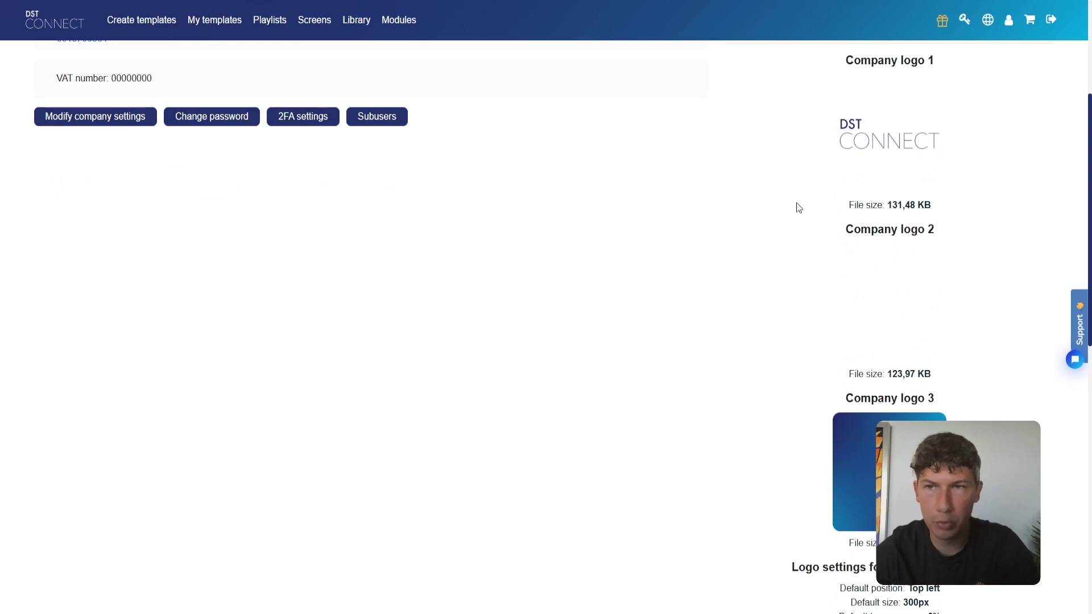
scroll(797, 219, down, 1)
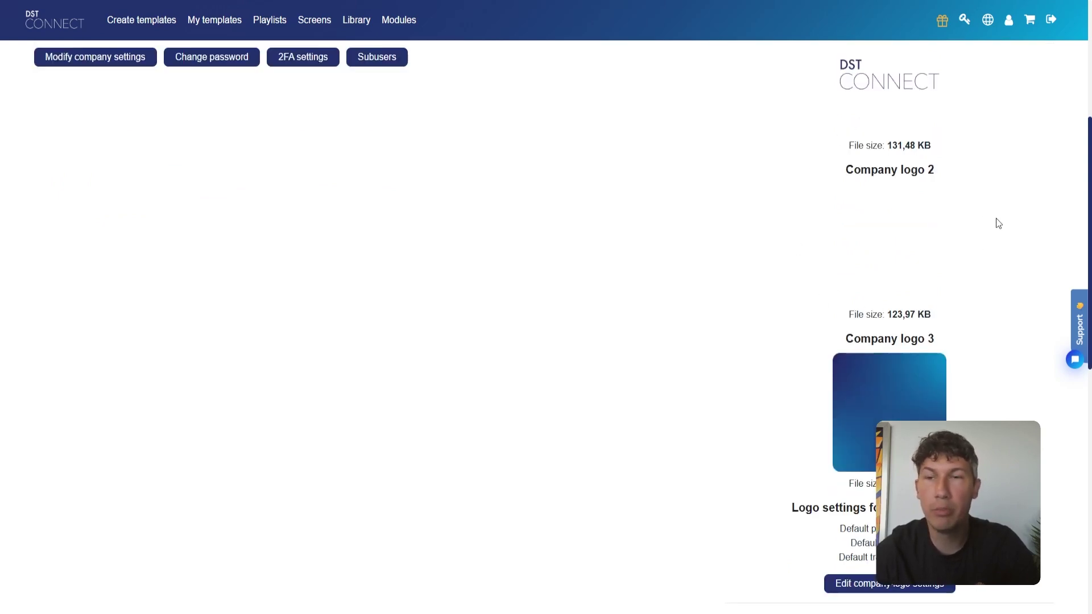
scroll(1002, 224, down, 5)
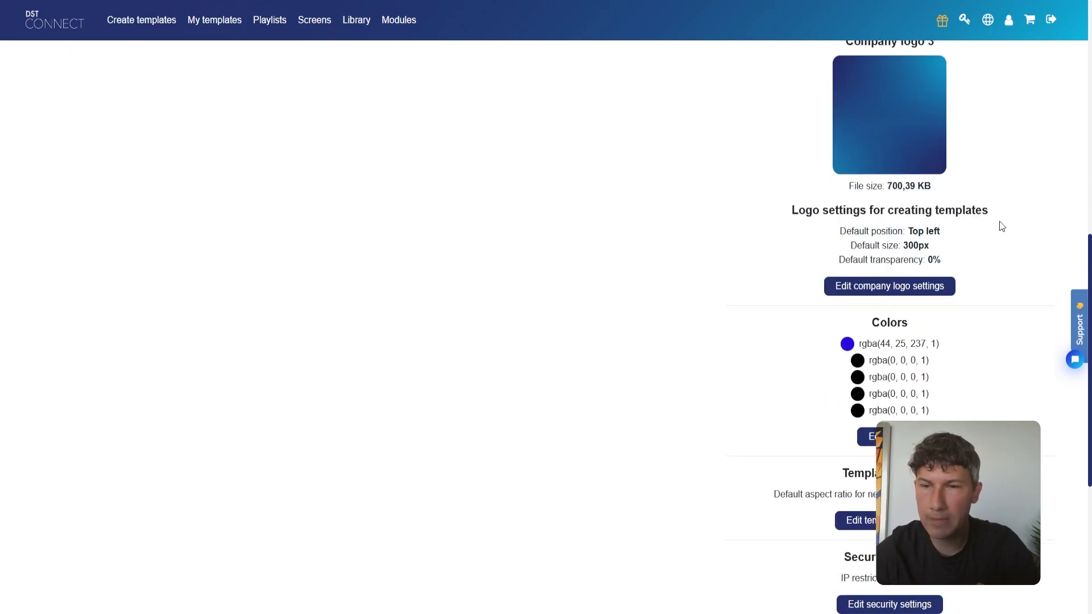
drag(871, 323, 909, 323)
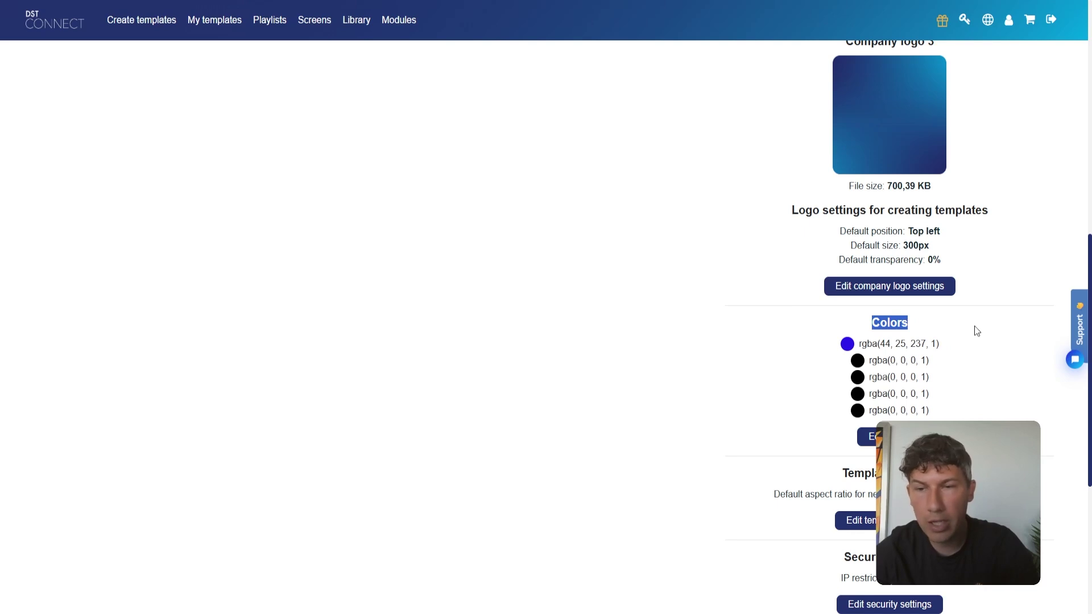
scroll(974, 327, down, 4)
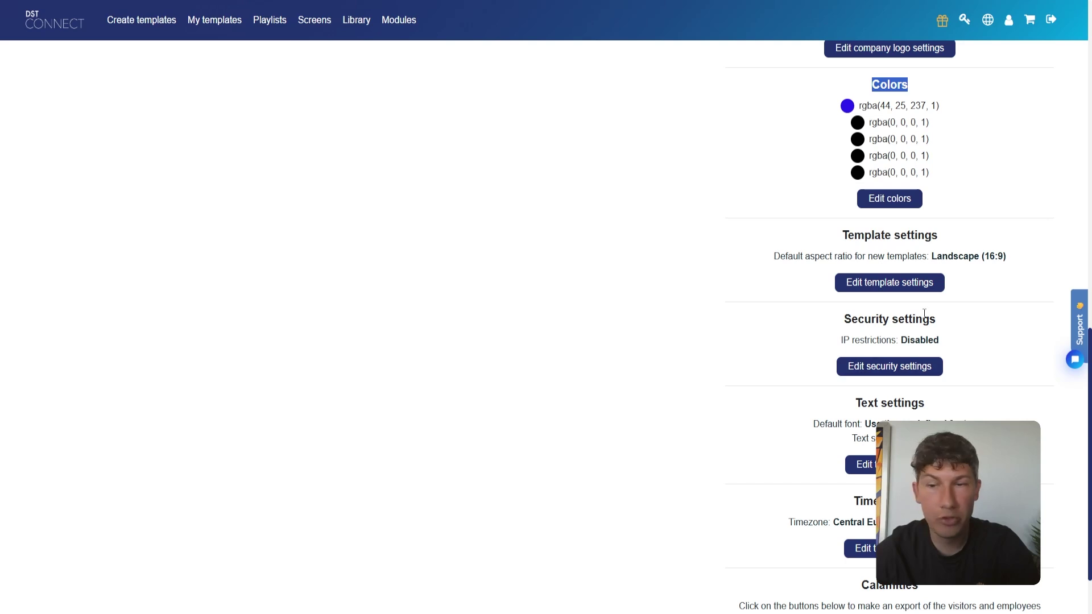
scroll(857, 330, down, 2)
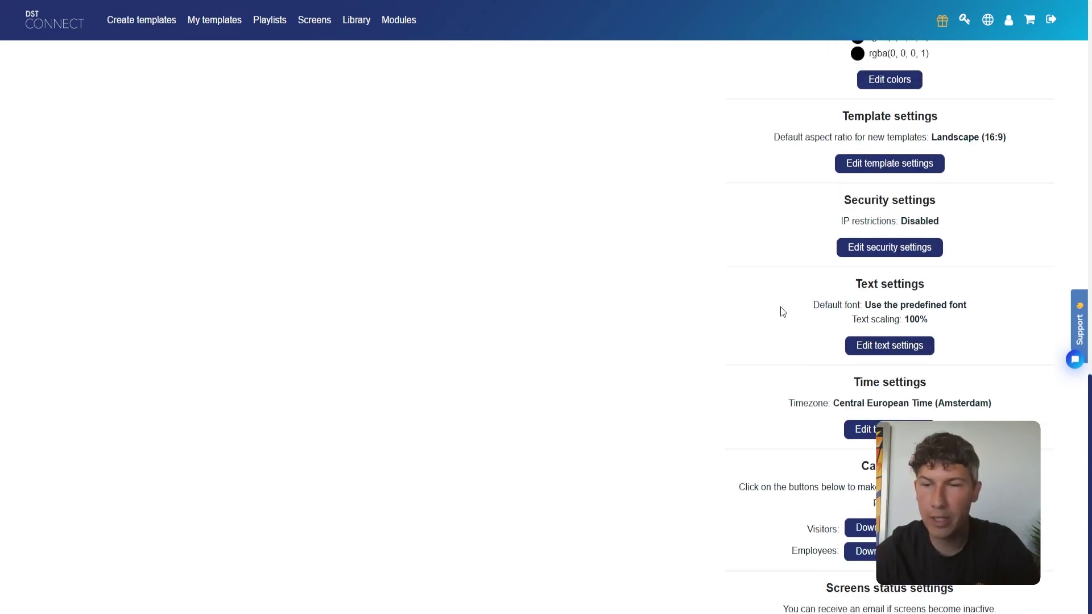
scroll(783, 309, down, 1)
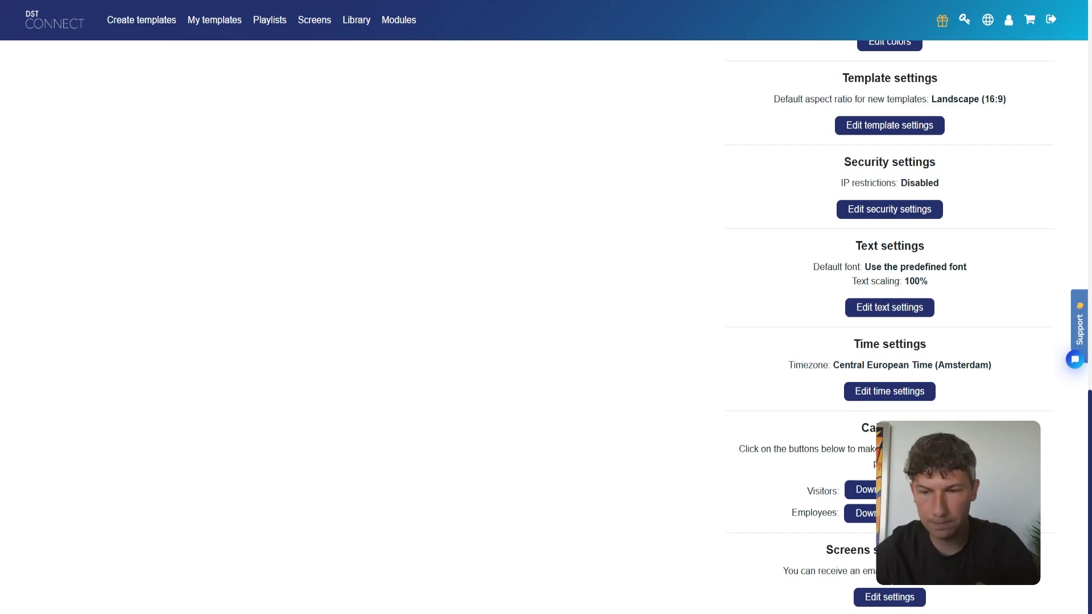
scroll(507, 366, up, 15)
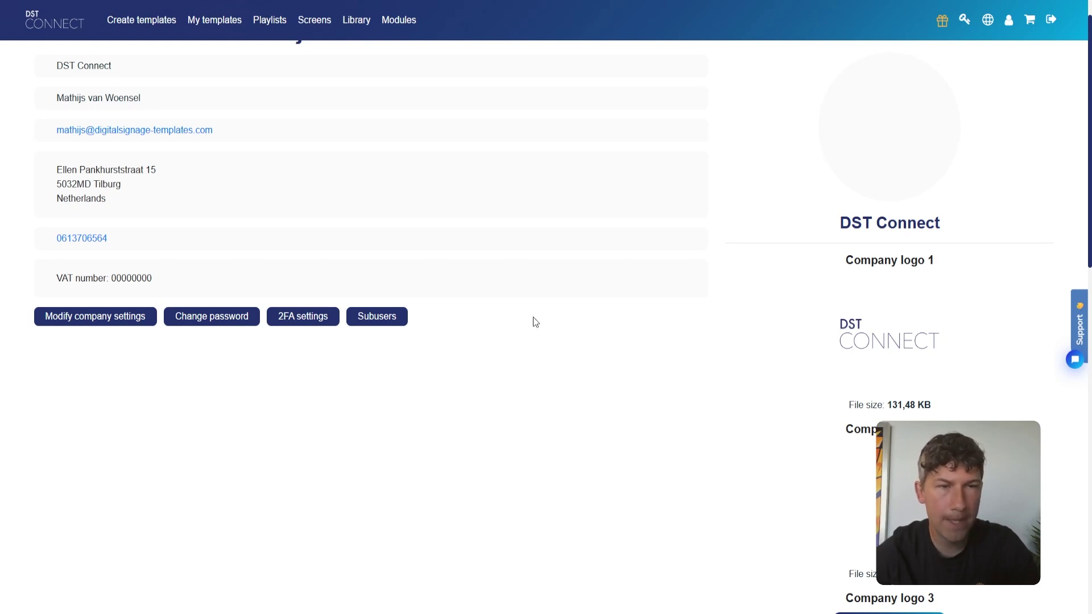
scroll(538, 316, up, 1)
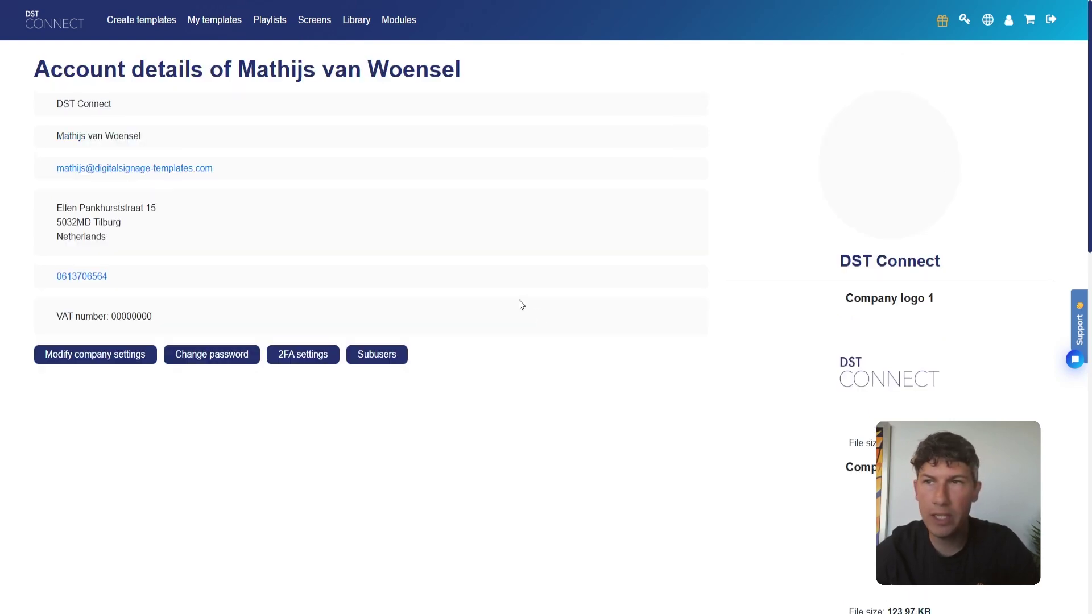
Open the subusers overview and look through the platform feature permissions of the Demo DST subuser.
click(403, 357)
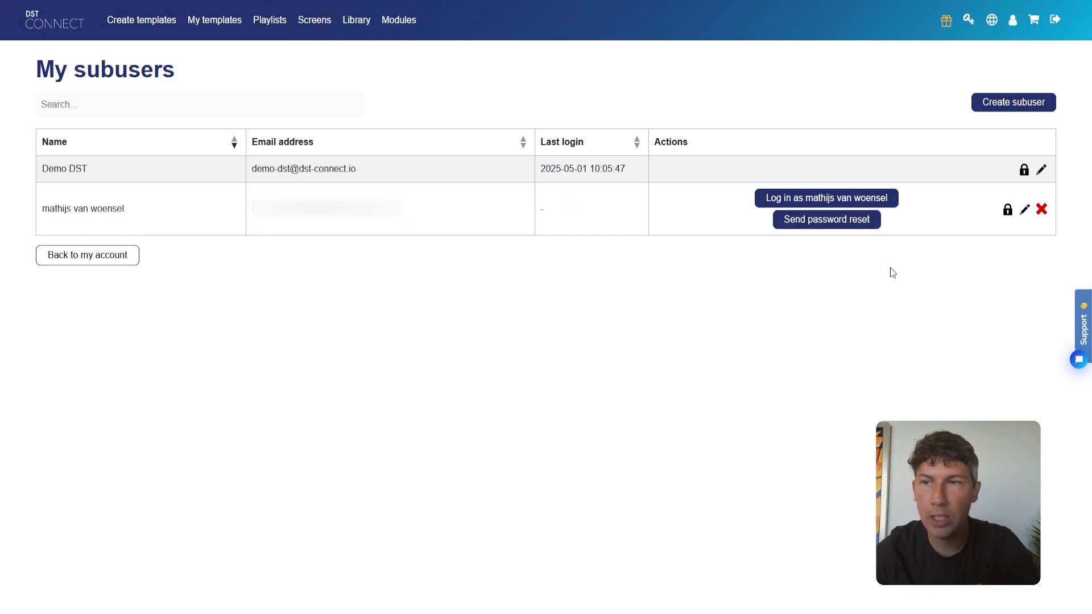
click(1024, 171)
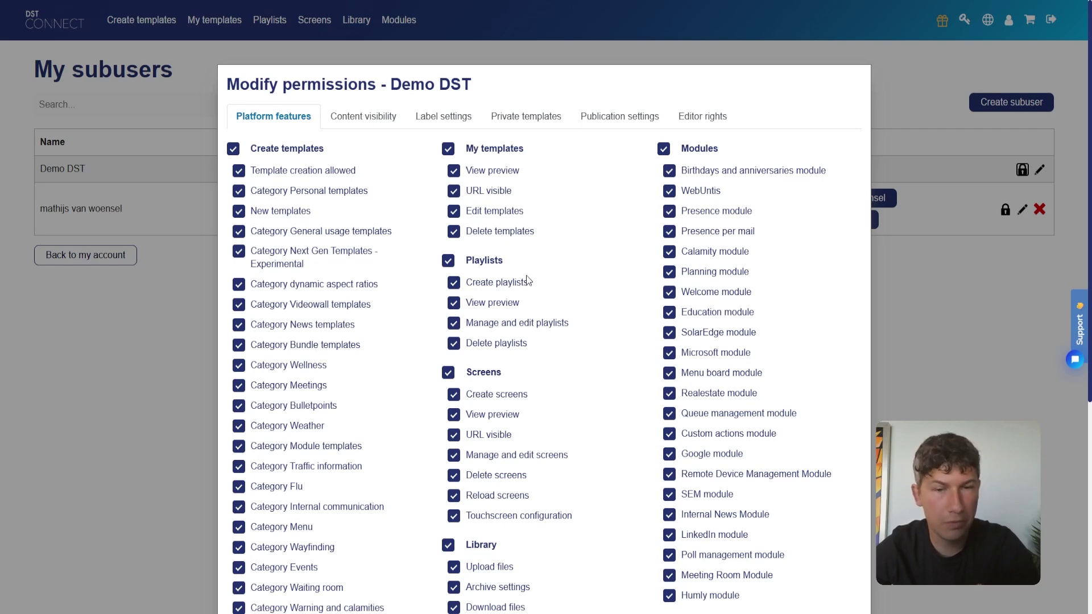
scroll(515, 426, down, 4)
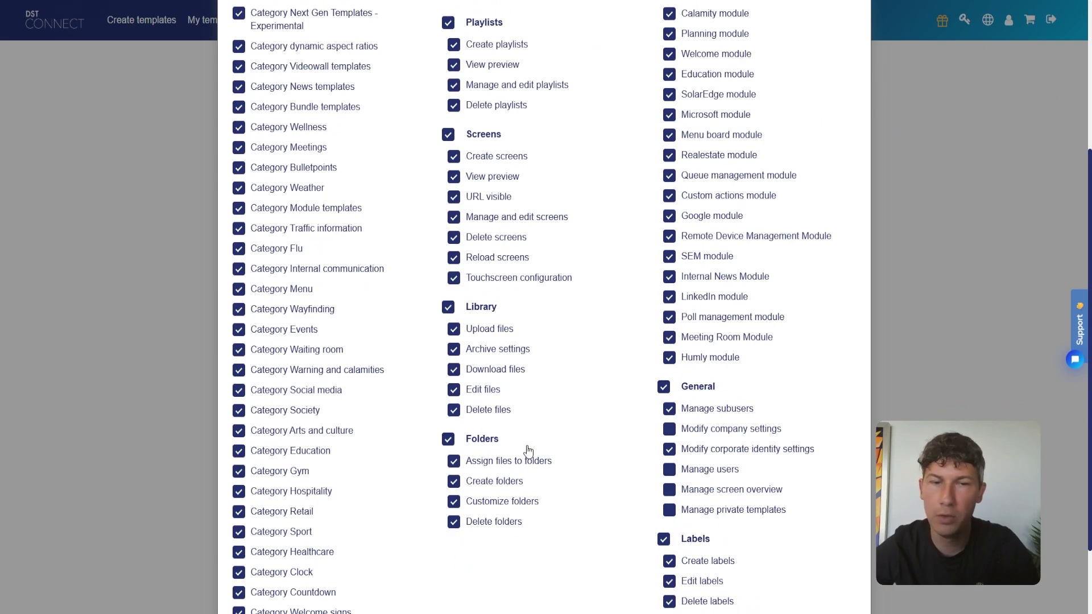
scroll(561, 450, up, 2)
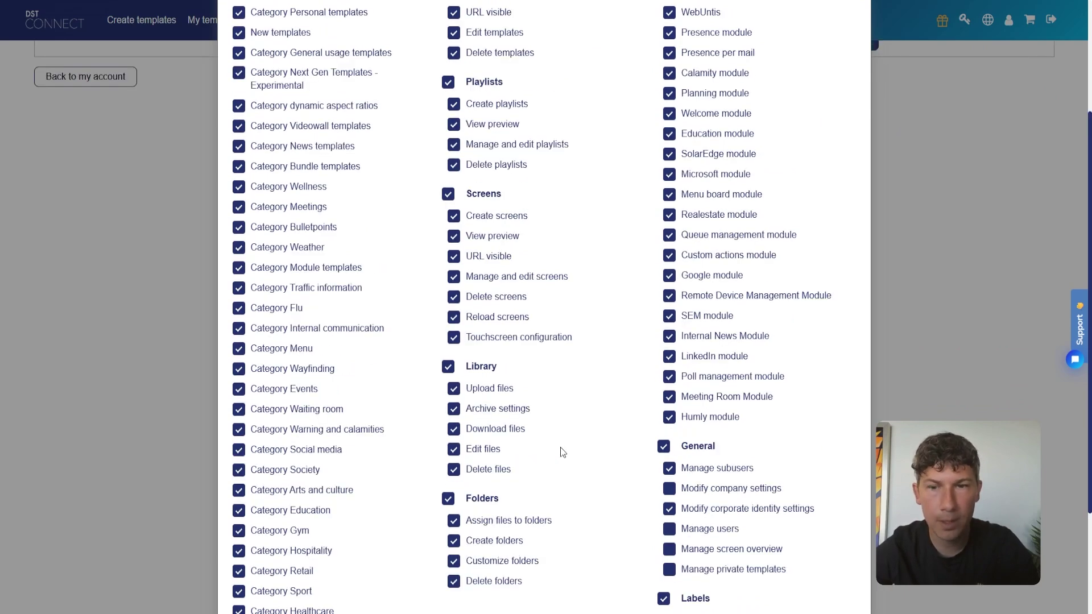
scroll(591, 442, down, 4)
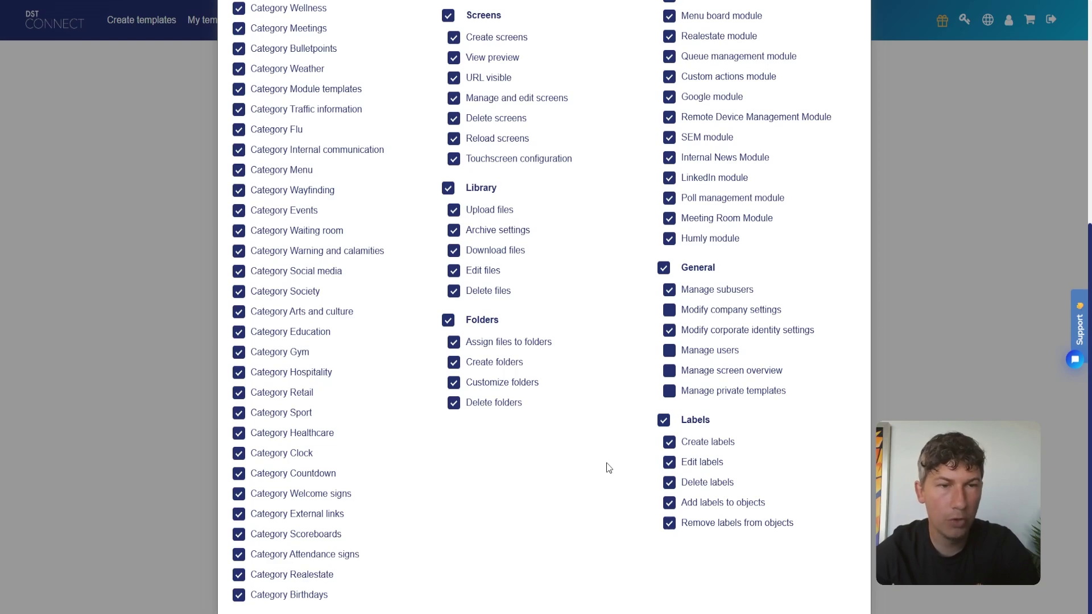
scroll(606, 470, up, 6)
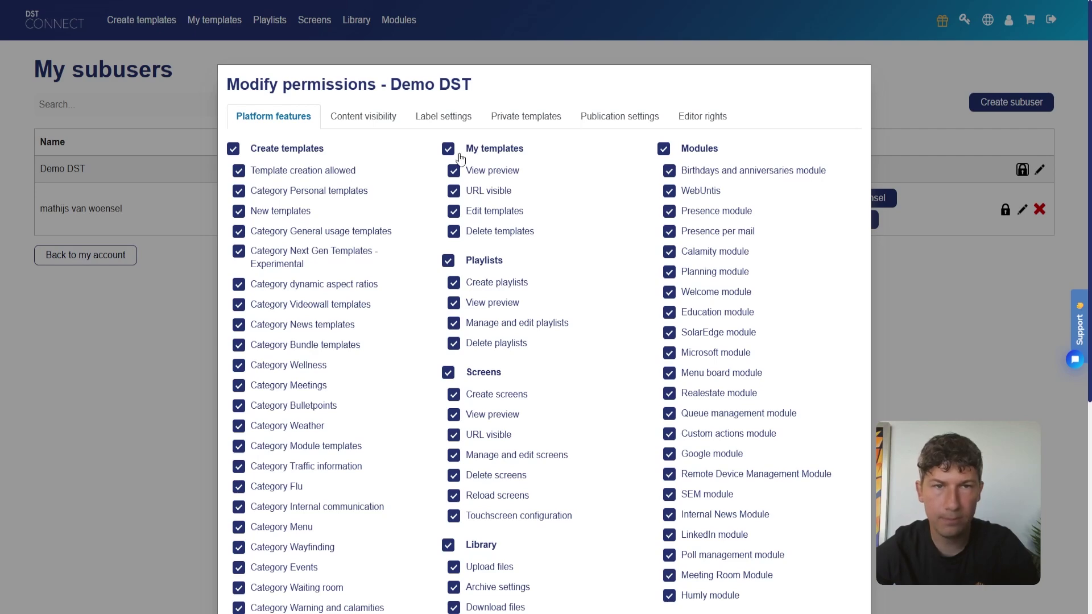
Review Demo DST's content visibility, label, private template, publication and editor rights permissions, and close them without changes.
click(367, 120)
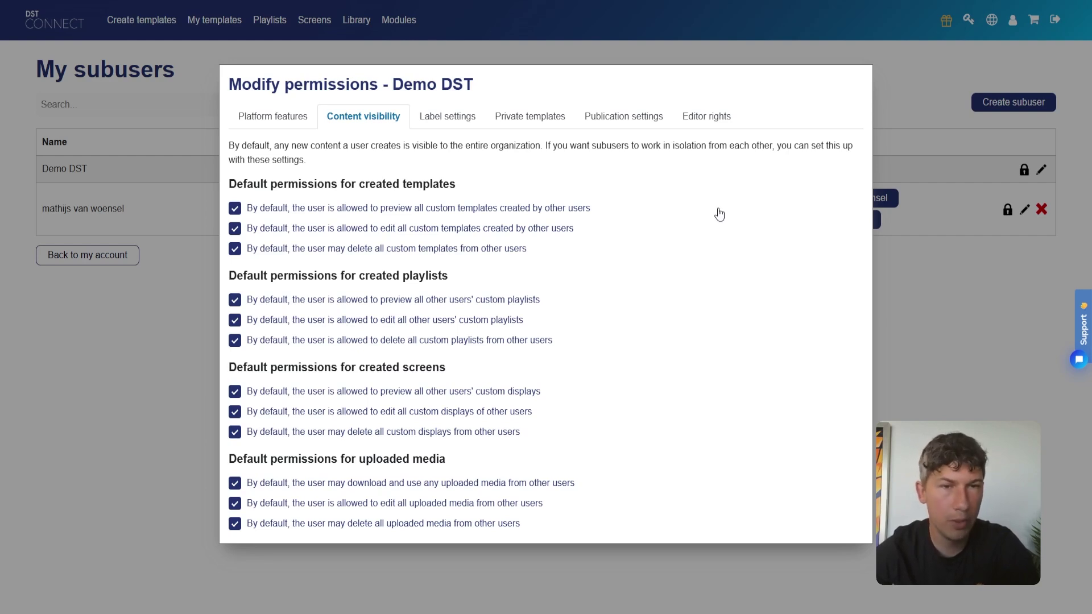
click(467, 124)
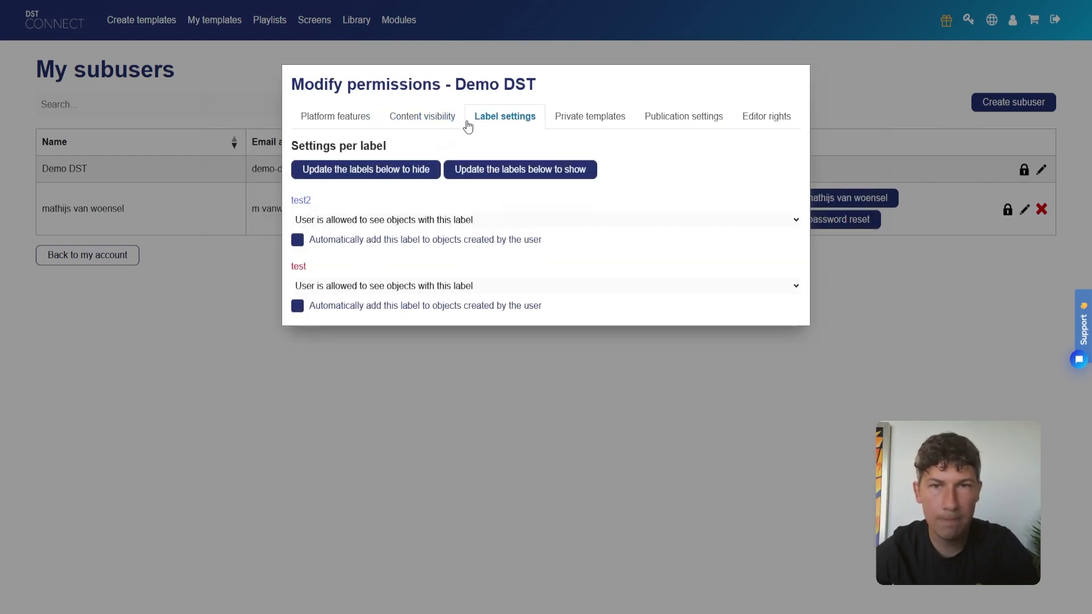
click(571, 124)
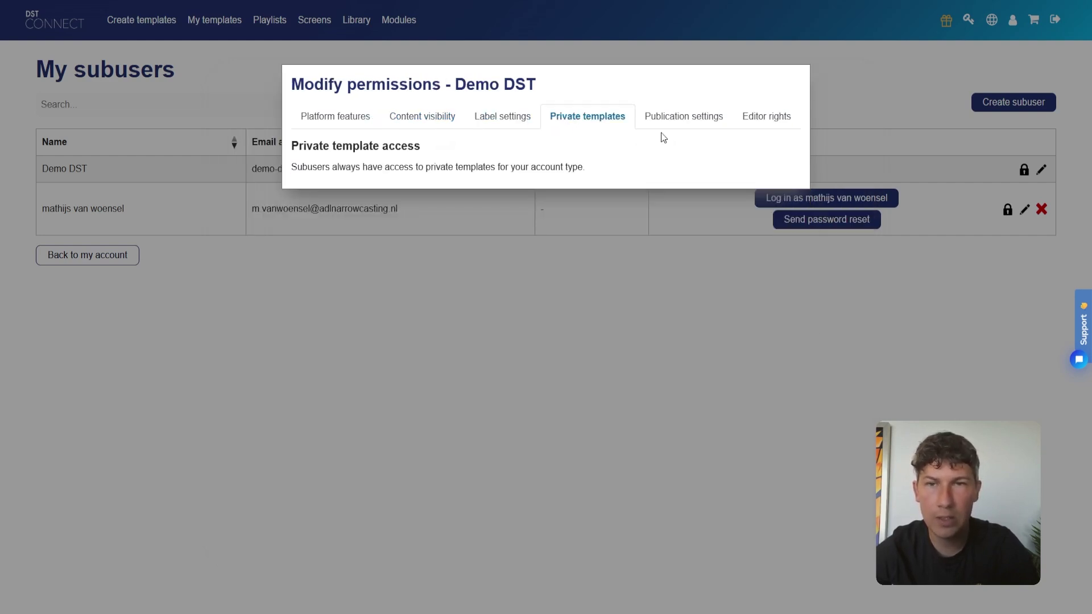
click(674, 126)
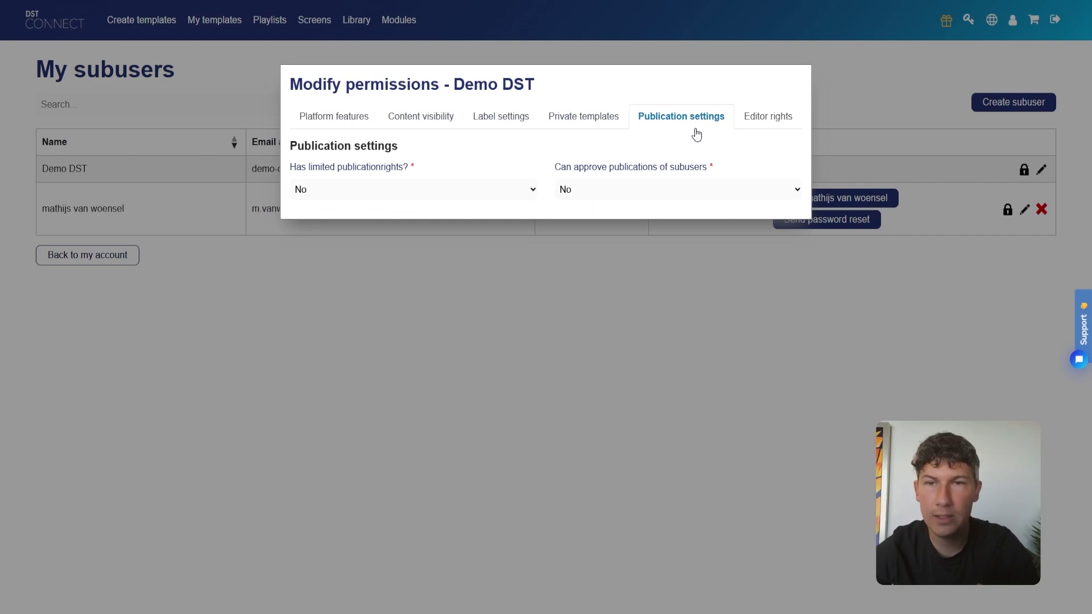
click(754, 124)
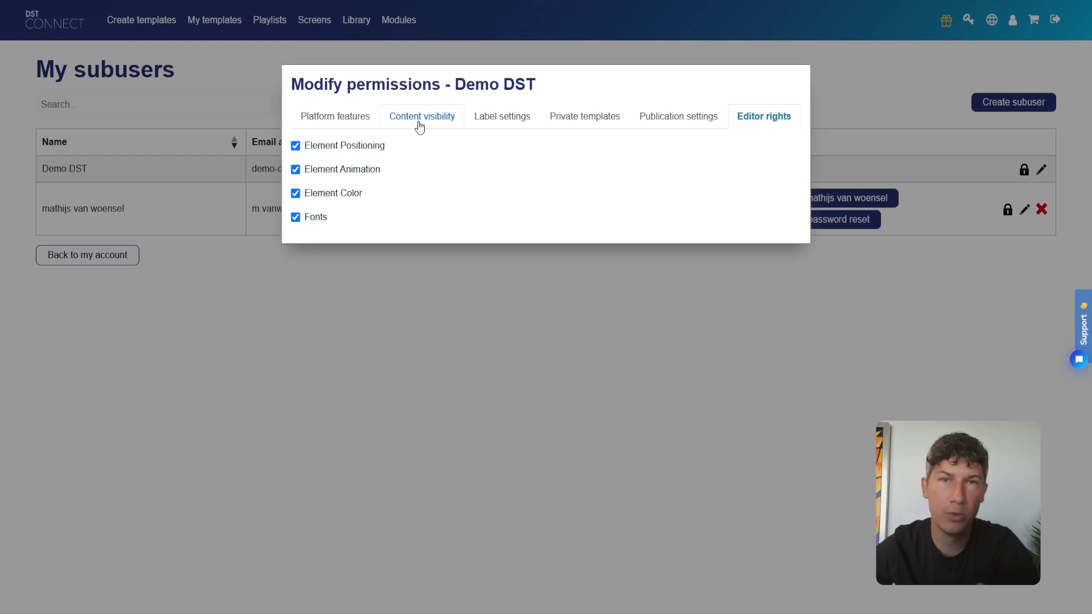
click(603, 296)
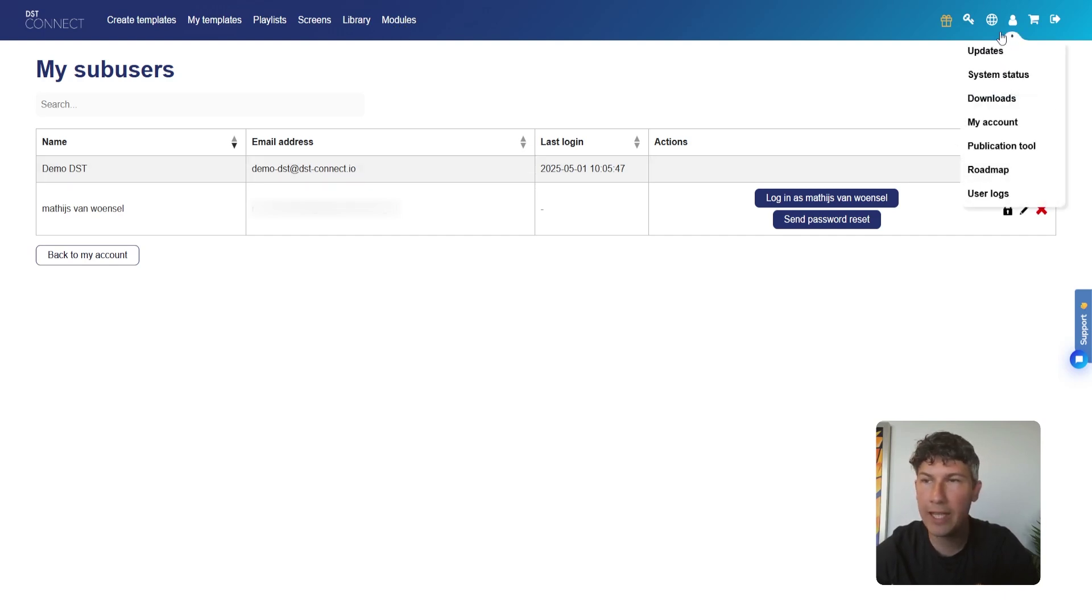
Reveal the list of available interface languages.
mouse_move(993, 25)
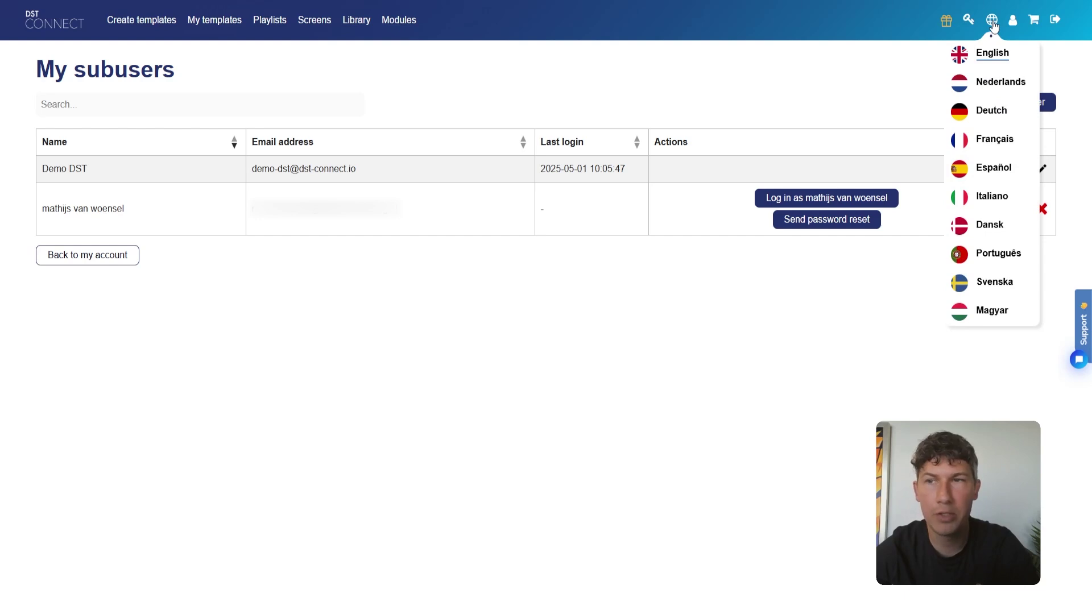